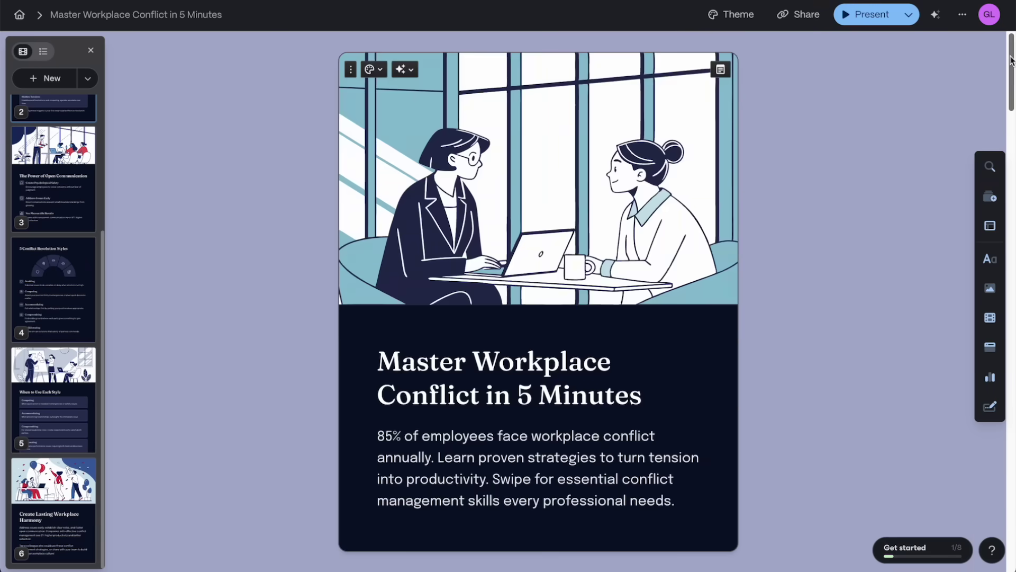
Fill the prompt with the handmade jewelry website example and paste in the article text
{"action": "left_click_drag", "start_coordinate": [1010, 60], "coordinate": [1011, 492]}
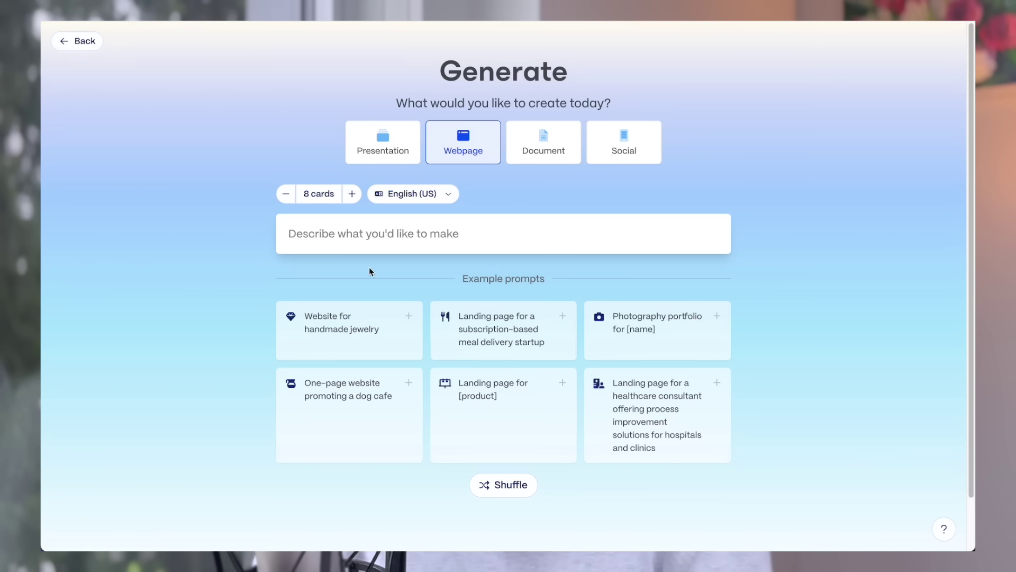
{"action": "left_click", "coordinate": [340, 329]}
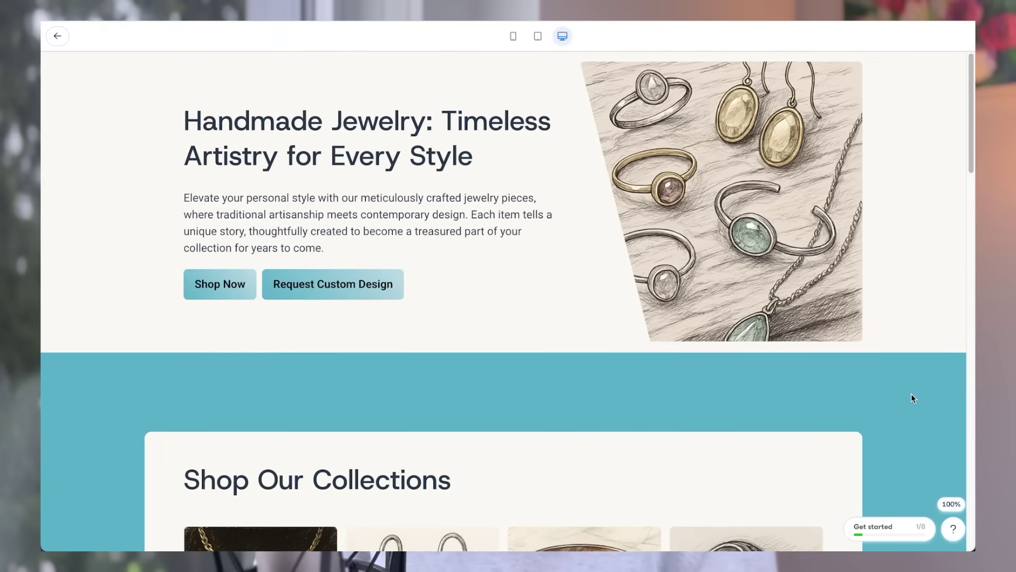
{"action": "scroll", "coordinate": [911, 398], "scroll_direction": "down", "scroll_amount": 15}
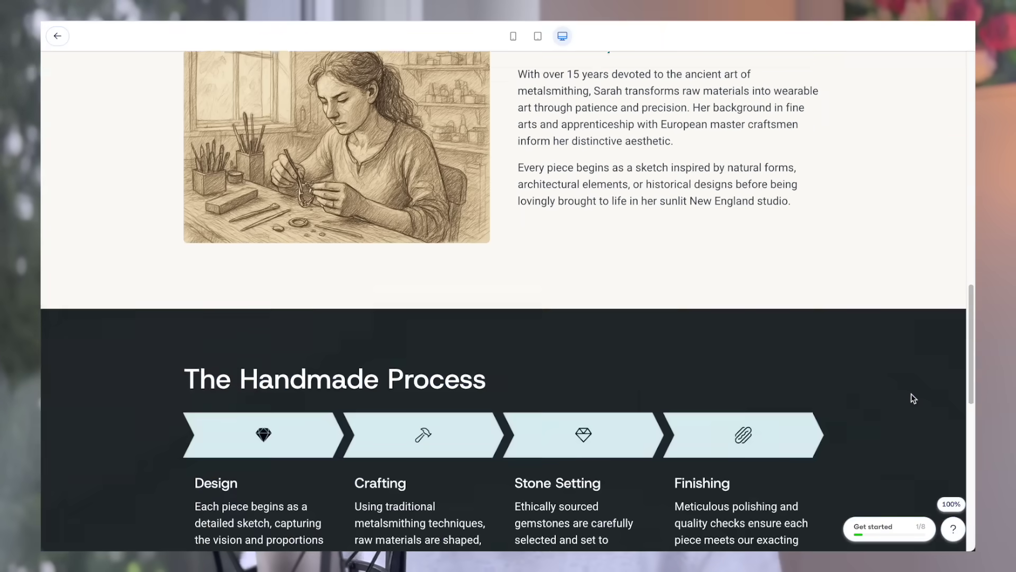
{"action": "scroll", "coordinate": [911, 398], "scroll_direction": "down", "scroll_amount": 10}
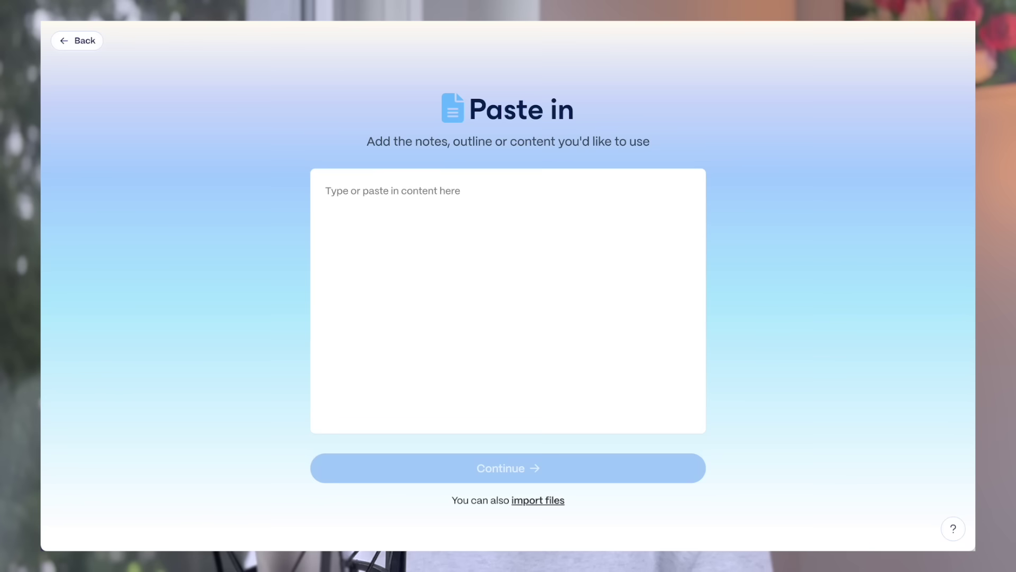
{"action": "key", "text": "ctrl+v"}
{"action": "scroll", "coordinate": [508, 318], "scroll_direction": "down", "scroll_amount": 2}
Choose the Traditional page style and filter the themes to light ones only
{"action": "left_click", "coordinate": [371, 460]}
{"action": "left_click", "coordinate": [373, 394]}
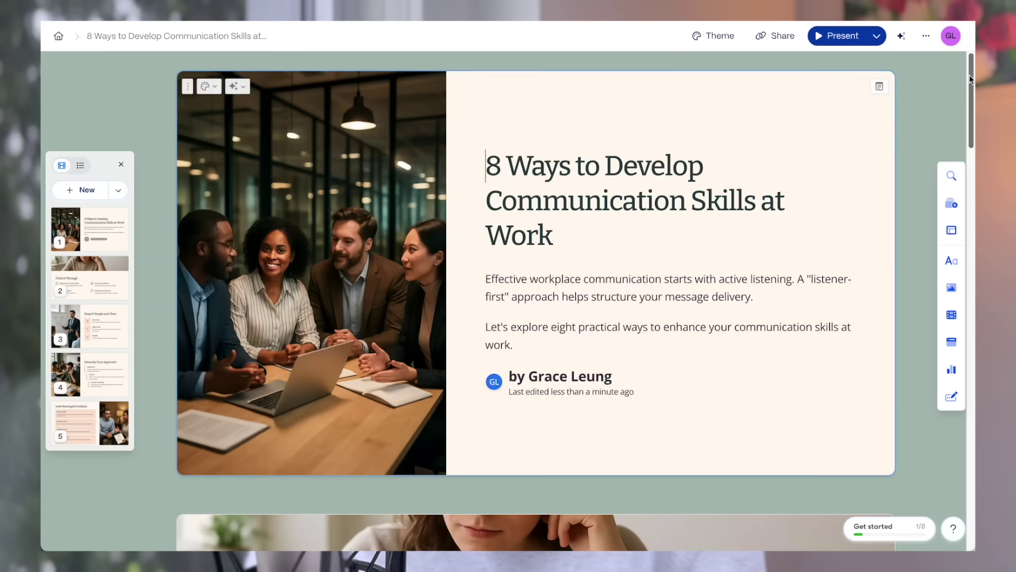
{"action": "scroll", "coordinate": [969, 74], "scroll_direction": "down", "scroll_amount": 20}
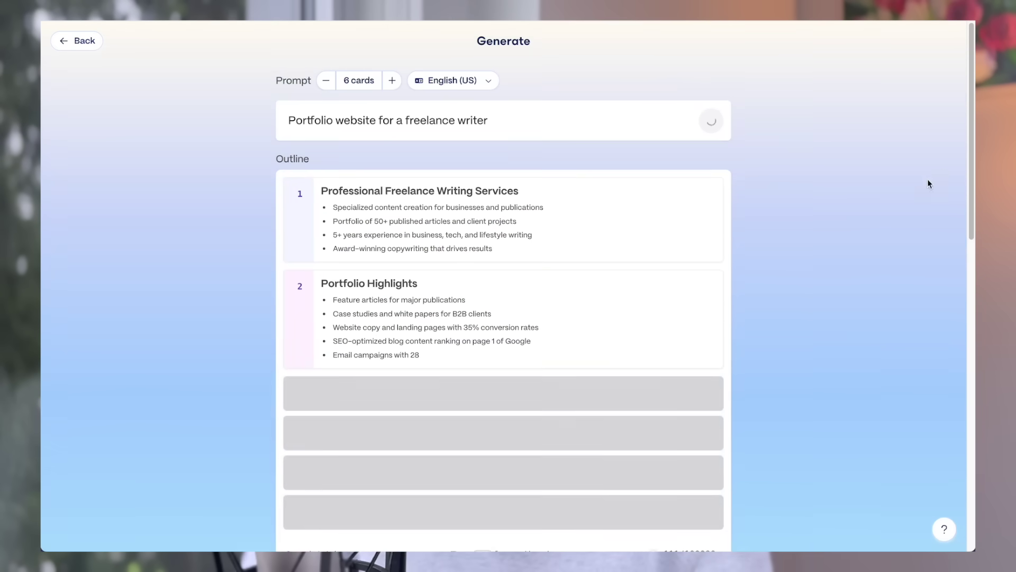
{"action": "left_click_drag", "start_coordinate": [971, 180], "coordinate": [955, 476]}
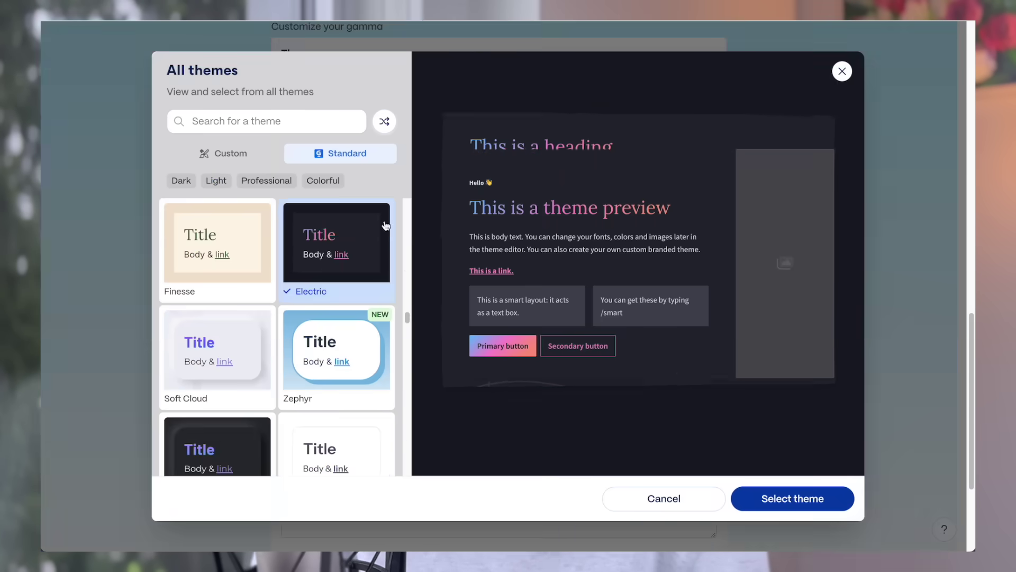
{"action": "left_click", "coordinate": [216, 180]}
Add coffee cups to the meeting photo and select the word 'Ways' in the title
{"action": "left_click_drag", "start_coordinate": [407, 328], "coordinate": [402, 455]}
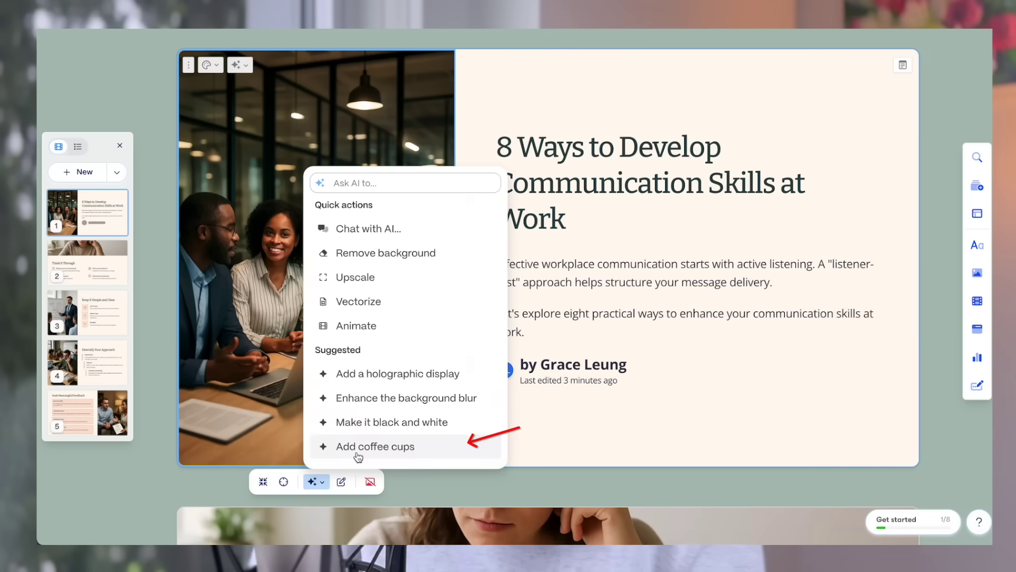
{"action": "left_click", "coordinate": [414, 448]}
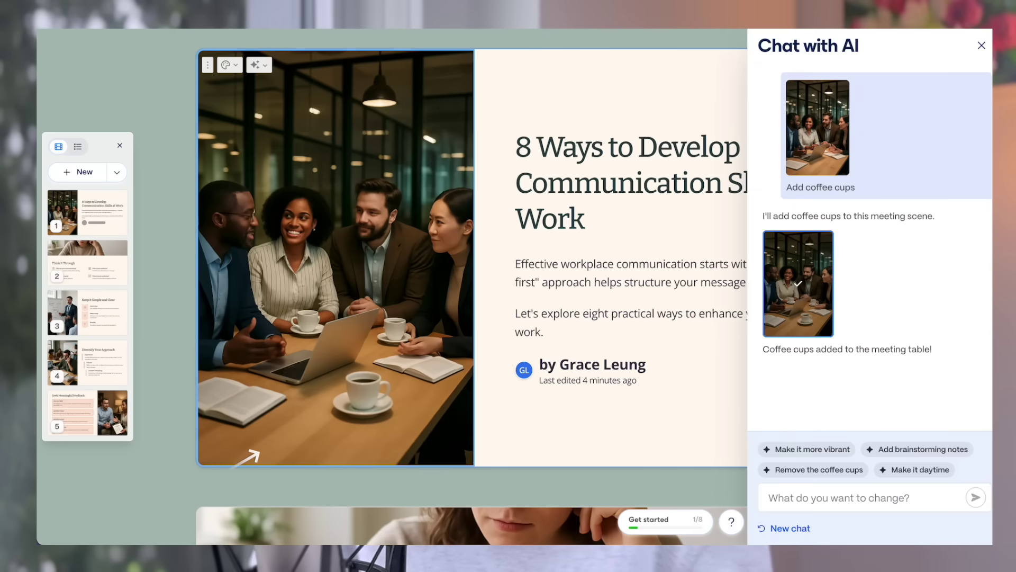
{"action": "double_click", "coordinate": [566, 149]}
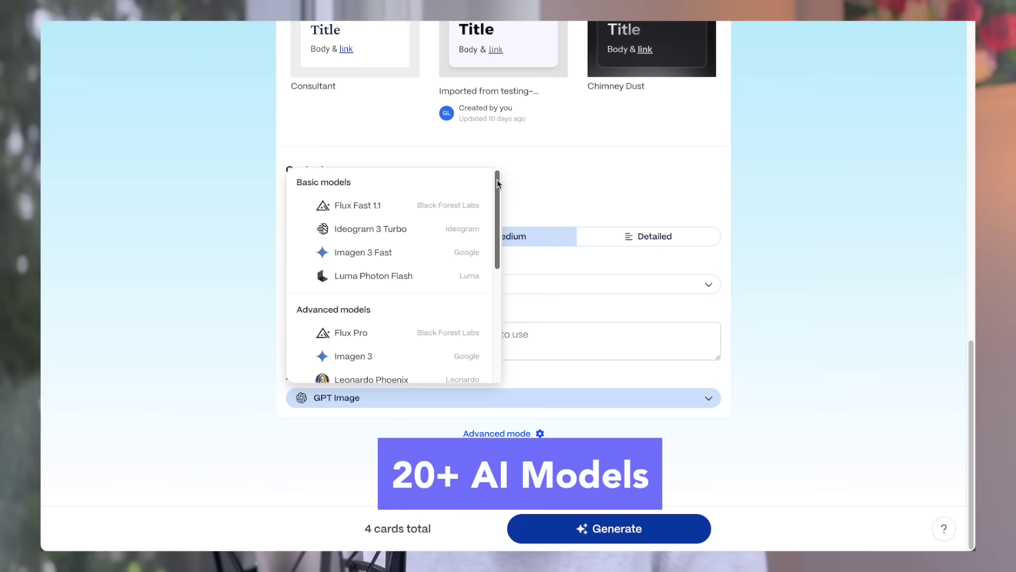
{"action": "left_click_drag", "start_coordinate": [497, 180], "coordinate": [498, 300]}
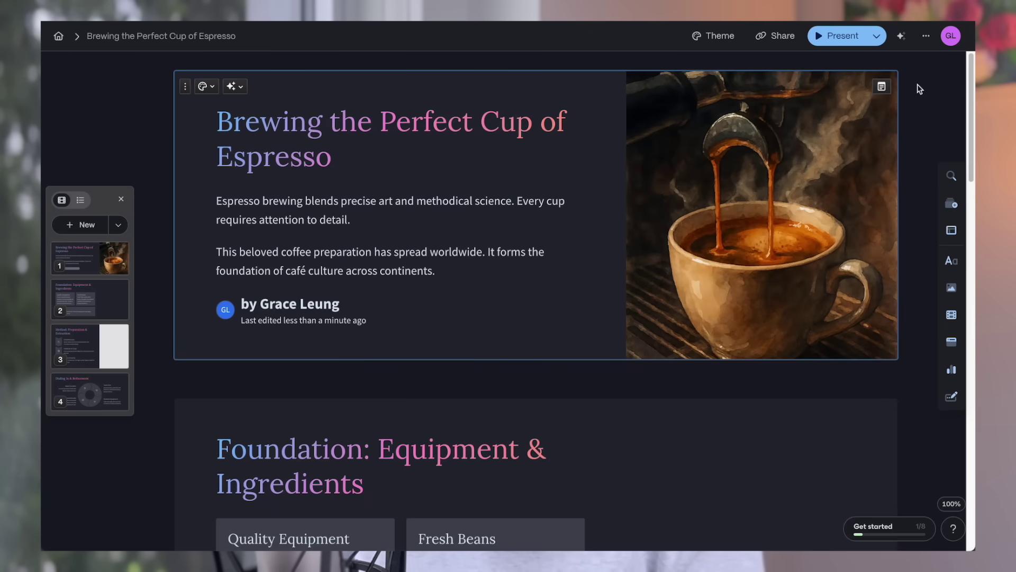
Scroll down through the example gamma to review it
{"action": "left_click_drag", "start_coordinate": [970, 83], "coordinate": [971, 376]}
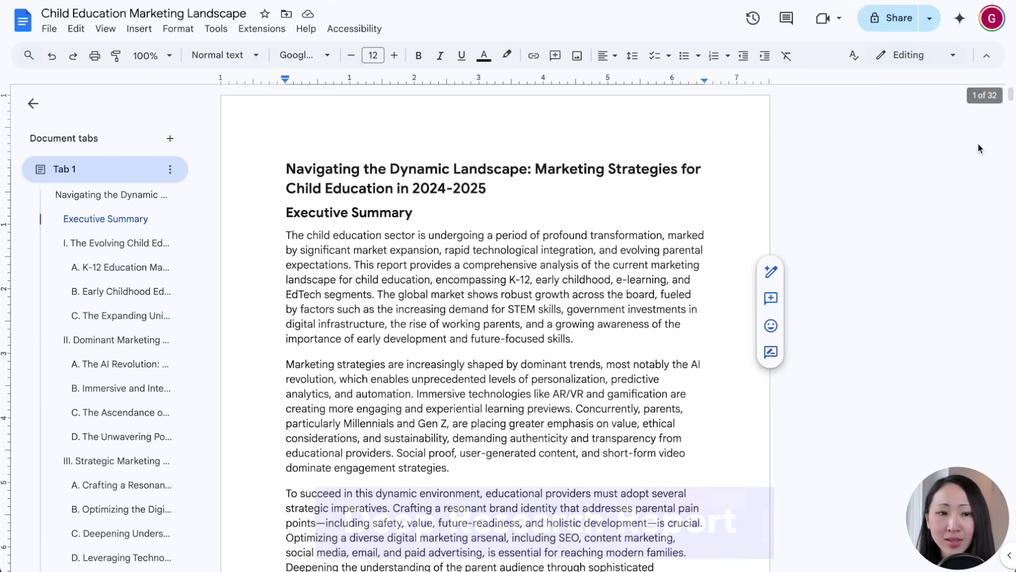
{"action": "scroll", "coordinate": [862, 307], "scroll_direction": "down", "scroll_amount": 8}
{"action": "scroll", "coordinate": [830, 413], "scroll_direction": "down", "scroll_amount": 20}
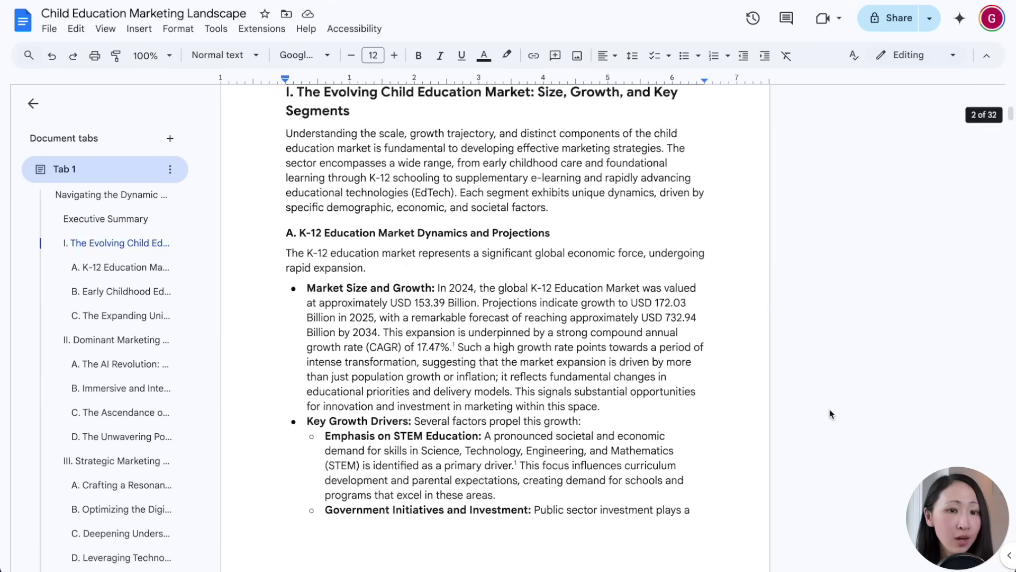
{"action": "scroll", "coordinate": [809, 420], "scroll_direction": "down", "scroll_amount": 20}
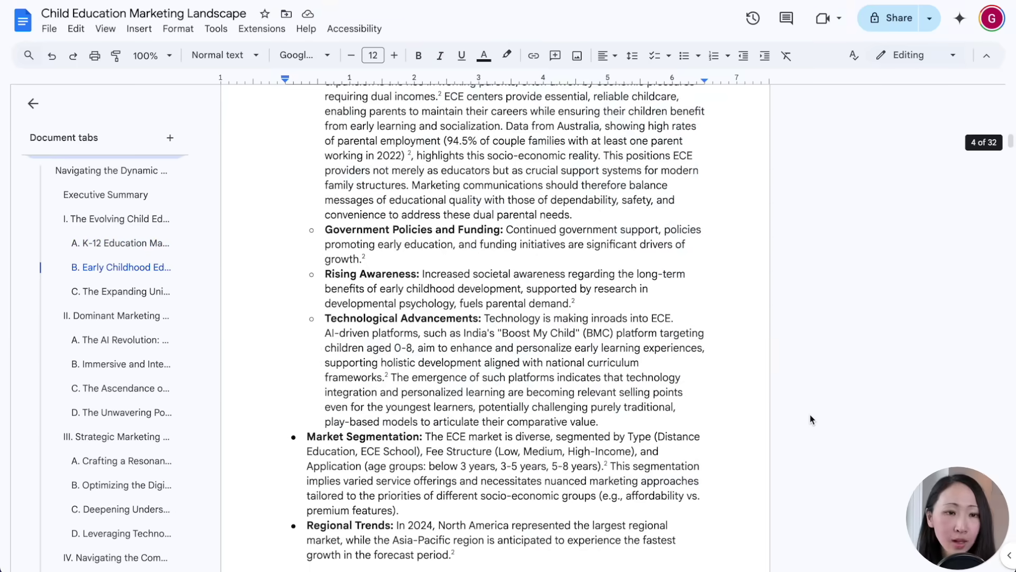
{"action": "scroll", "coordinate": [809, 414], "scroll_direction": "down", "scroll_amount": 10}
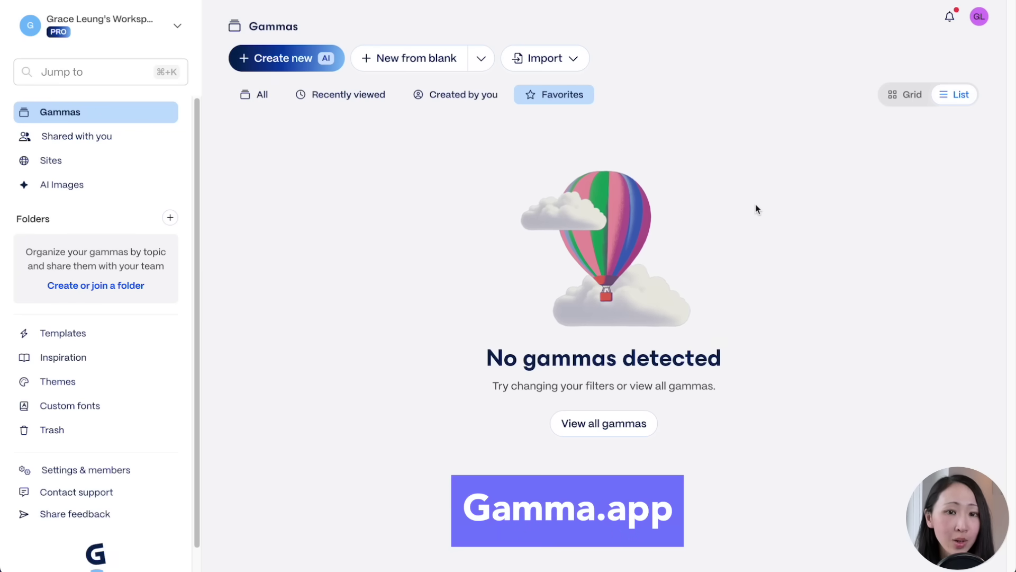
Preview the Paste in text and Generate options, then choose Import file or URL
{"action": "left_click", "coordinate": [283, 62]}
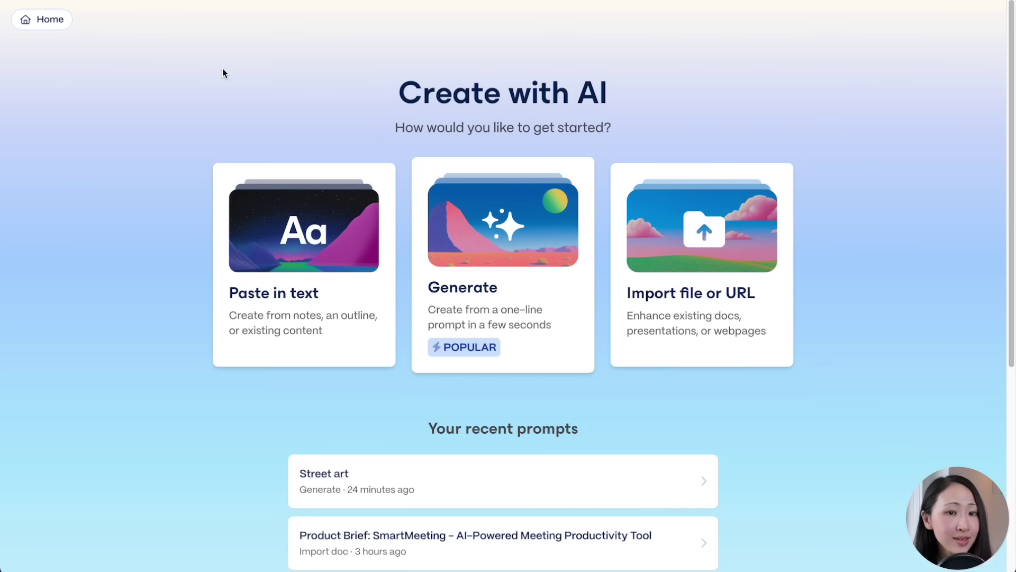
{"action": "left_click", "coordinate": [359, 299]}
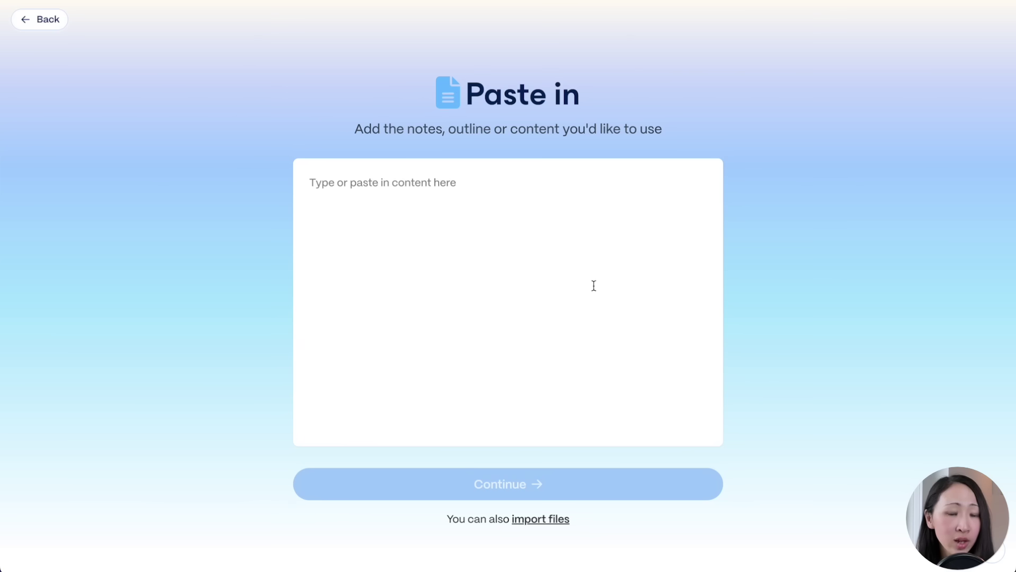
{"action": "left_click", "coordinate": [42, 20]}
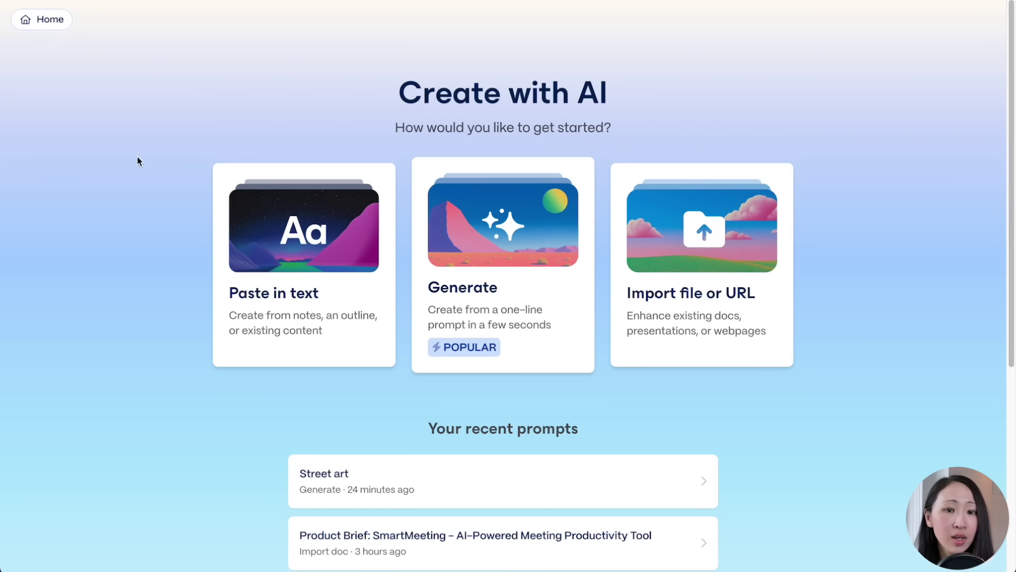
{"action": "left_click", "coordinate": [538, 297]}
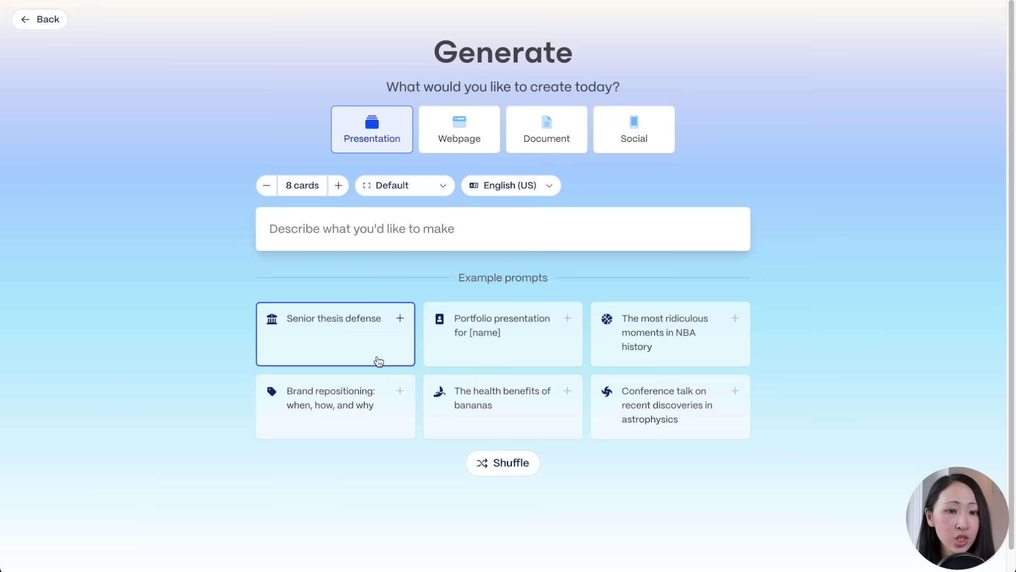
{"action": "left_click", "coordinate": [67, 19]}
{"action": "left_click", "coordinate": [752, 248]}
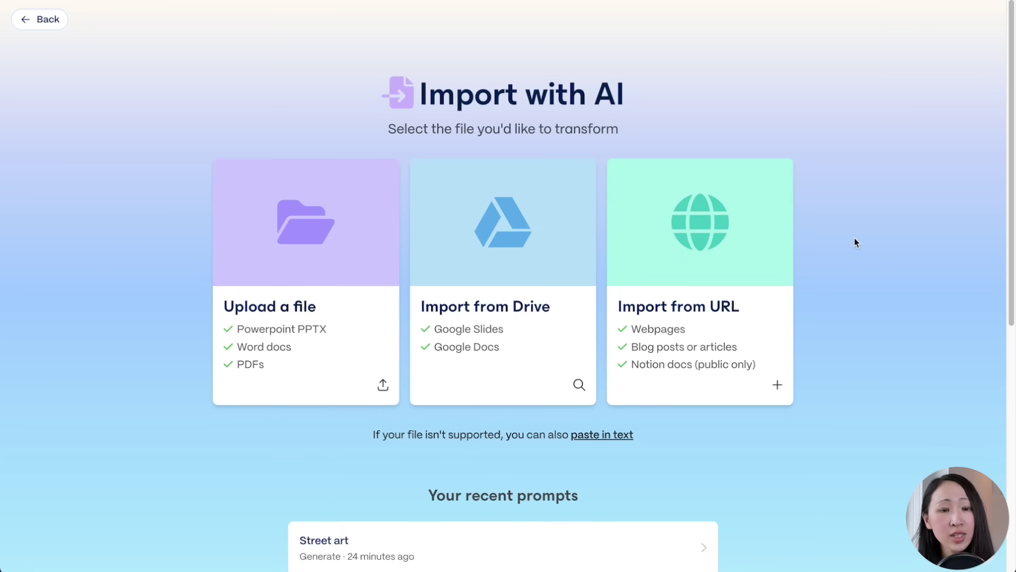
Upload the Child Education Marketing Landscape document and continue with Presentation selected
{"action": "left_click", "coordinate": [290, 338]}
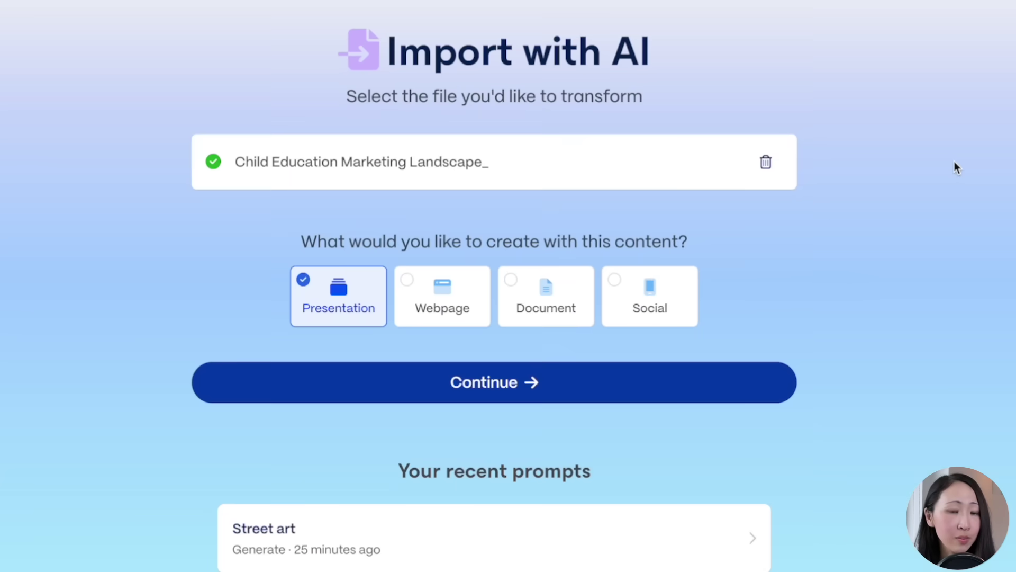
{"action": "left_click", "coordinate": [484, 382]}
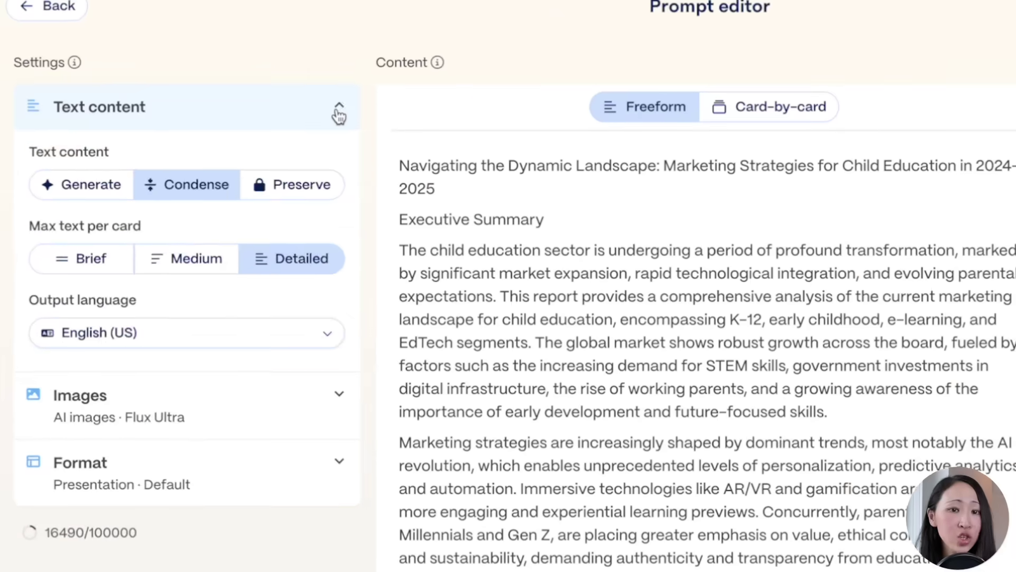
Keep Condense text, set Brief text per card, and leave output language as English (US)
{"action": "left_click", "coordinate": [244, 93]}
{"action": "left_click", "coordinate": [243, 93]}
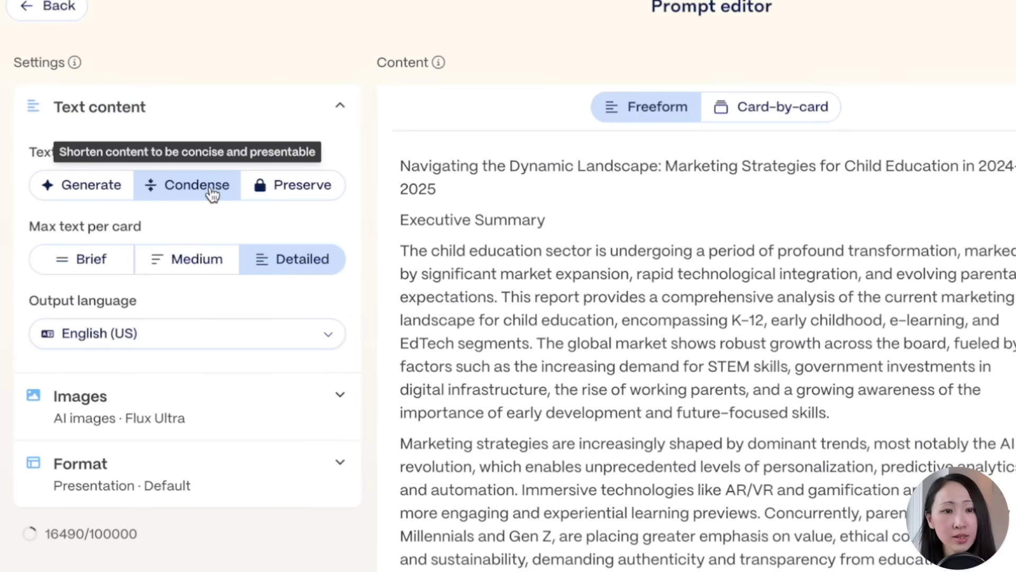
{"action": "left_click", "coordinate": [304, 196]}
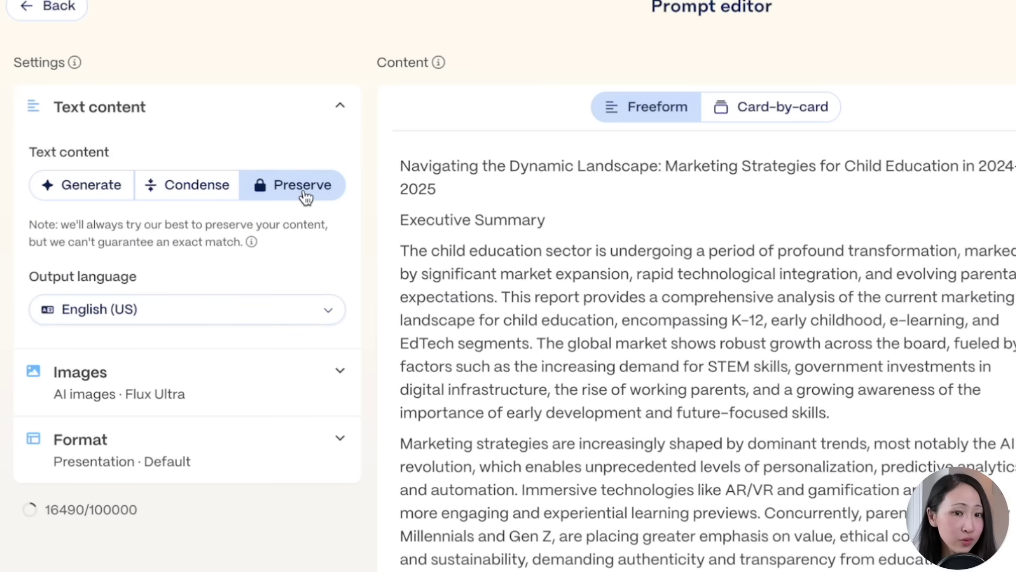
{"action": "left_click", "coordinate": [196, 200]}
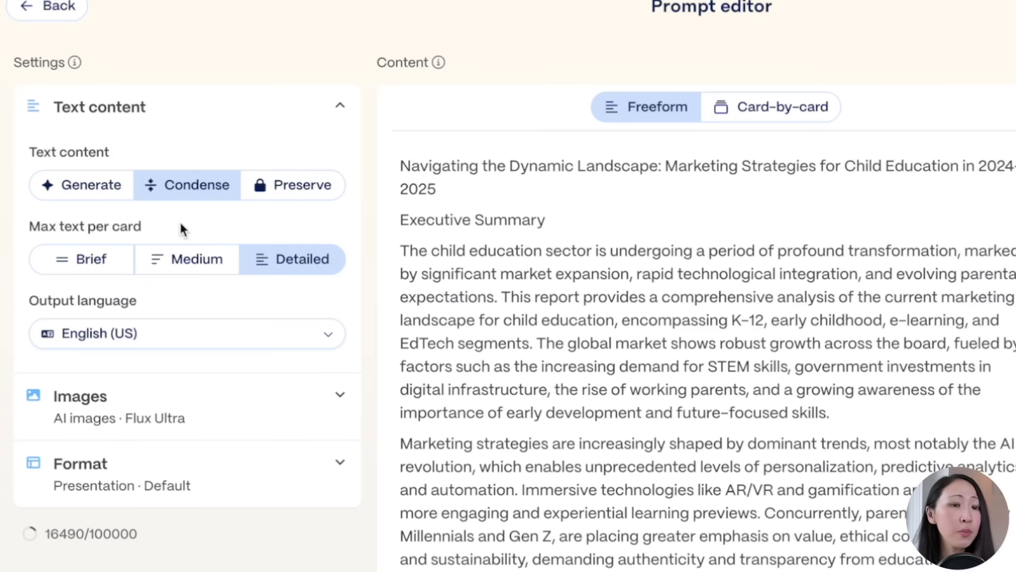
{"action": "left_click", "coordinate": [100, 270]}
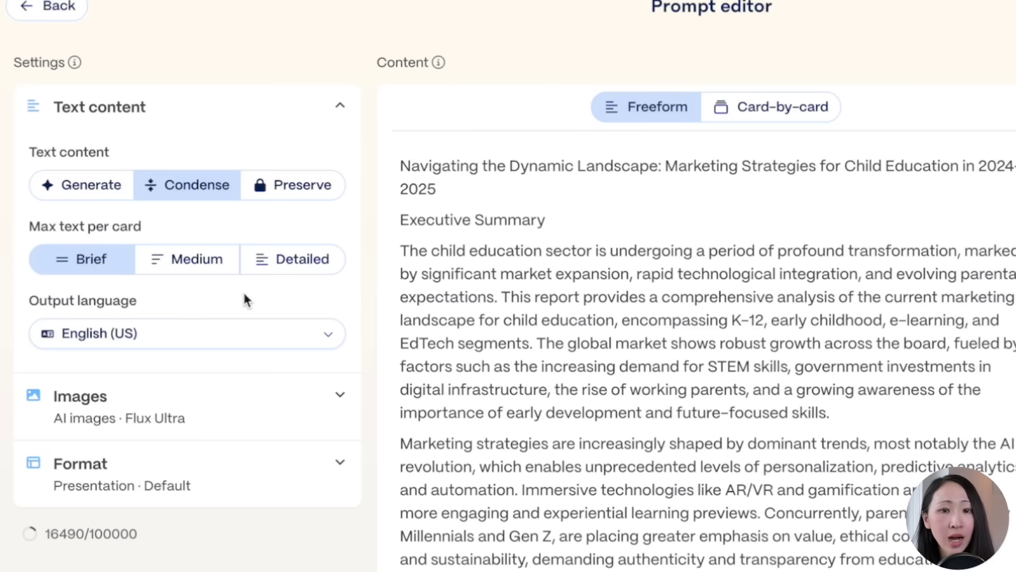
{"action": "left_click", "coordinate": [296, 334]}
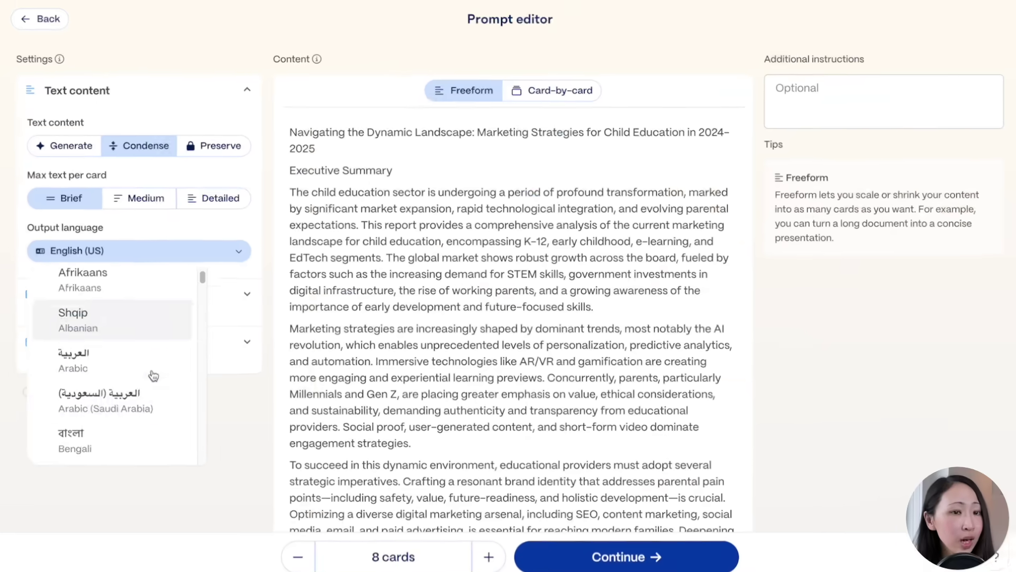
{"action": "scroll", "coordinate": [153, 375], "scroll_direction": "down", "scroll_amount": 15}
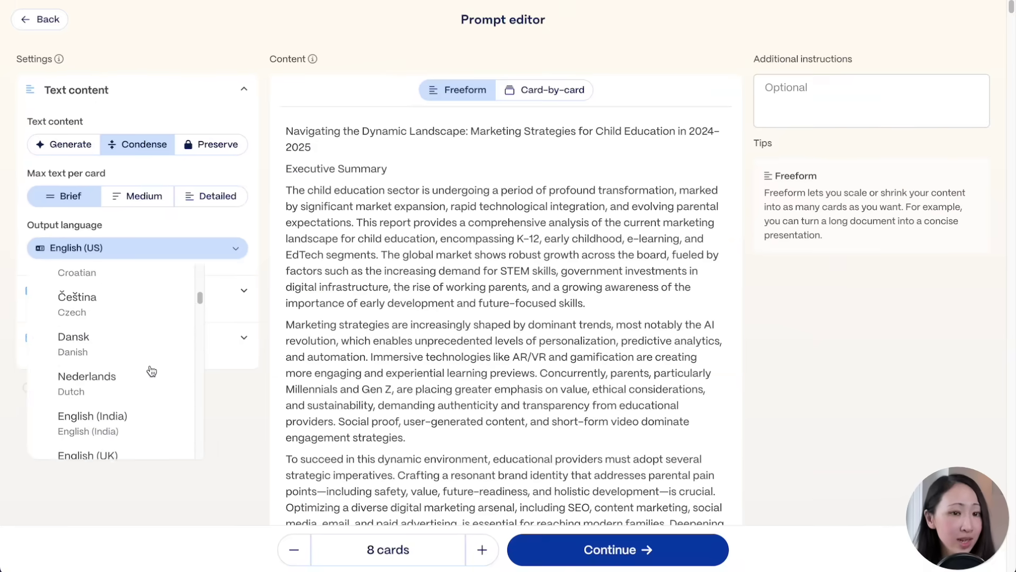
{"action": "scroll", "coordinate": [154, 370], "scroll_direction": "down", "scroll_amount": 3}
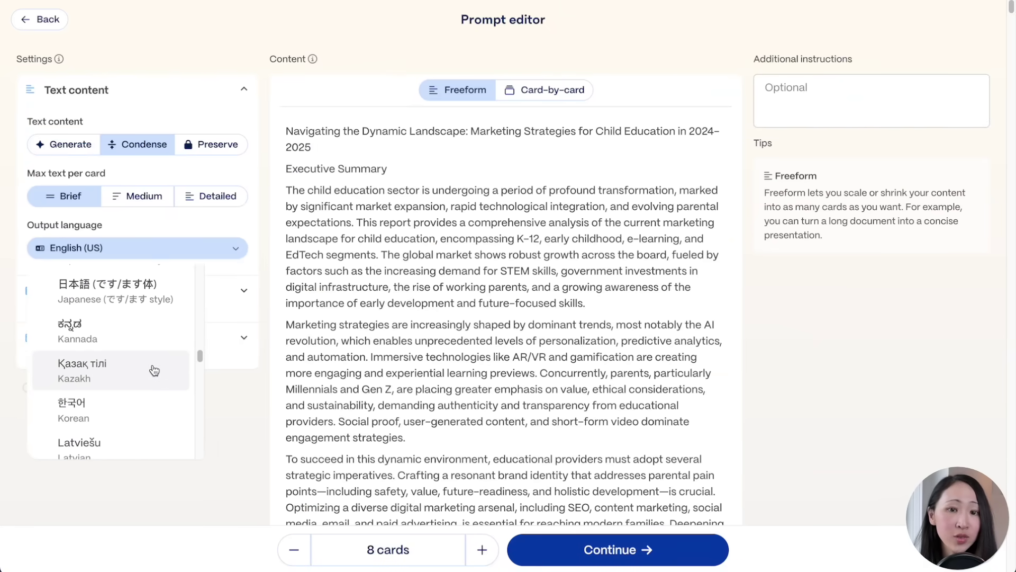
{"action": "scroll", "coordinate": [154, 370], "scroll_direction": "down", "scroll_amount": 15}
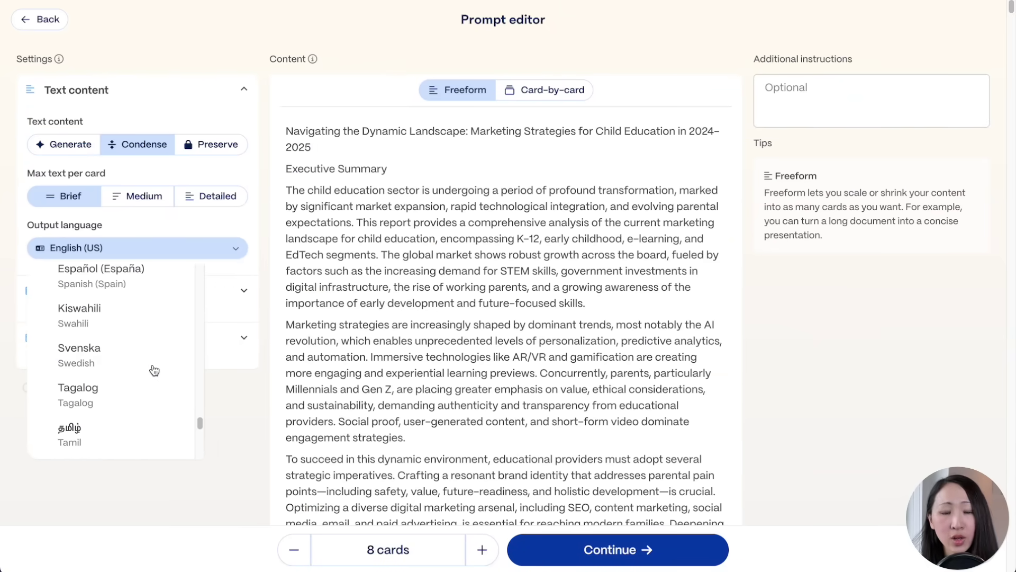
{"action": "left_click", "coordinate": [240, 403]}
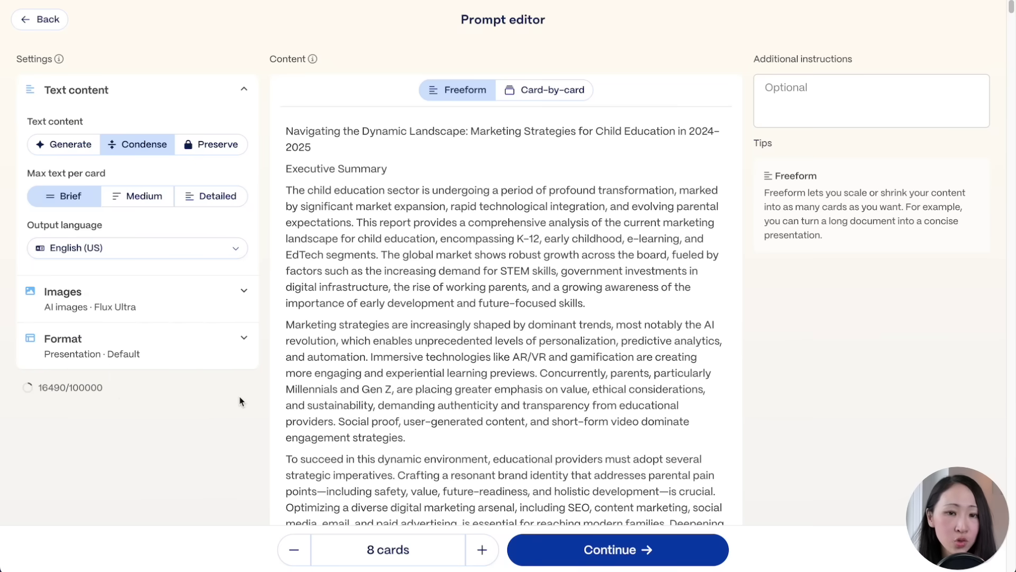
{"action": "left_click", "coordinate": [246, 299]}
Keep AI images as the image source with the Flux Ultra model
{"action": "scroll", "coordinate": [248, 300], "scroll_direction": "down", "scroll_amount": 6}
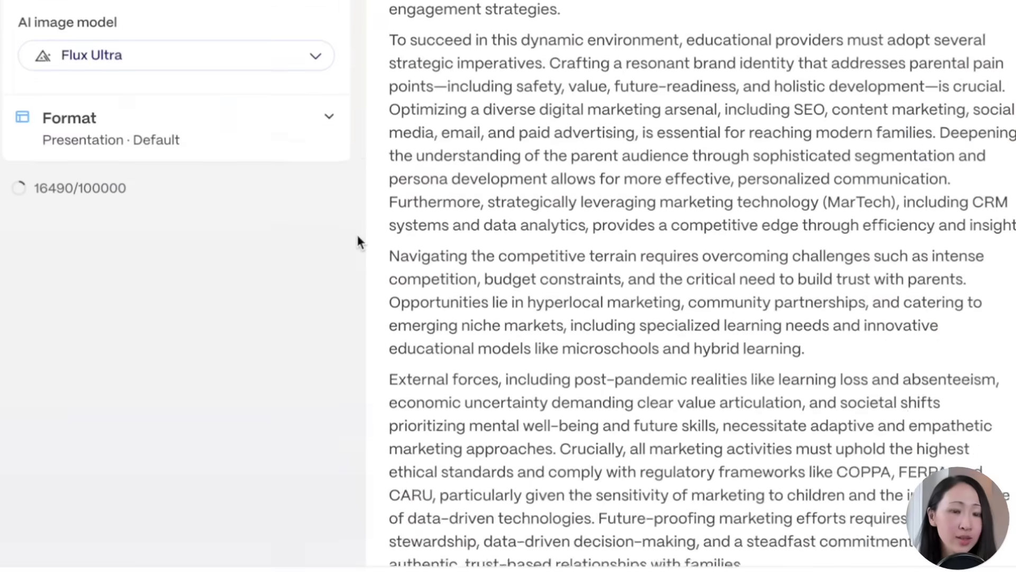
{"action": "scroll", "coordinate": [356, 235], "scroll_direction": "up", "scroll_amount": 3}
{"action": "left_click", "coordinate": [312, 61]}
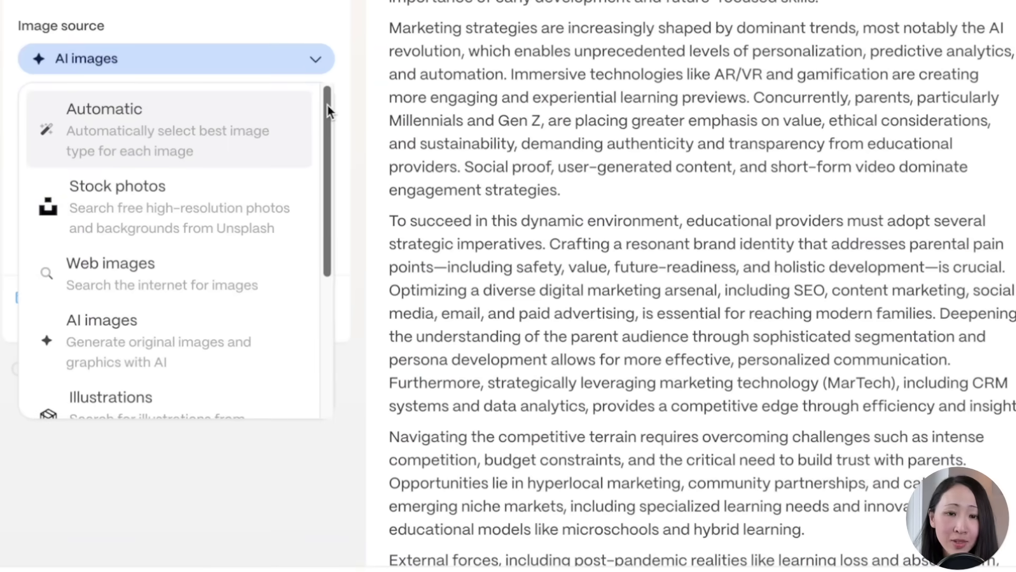
{"action": "left_click_drag", "start_coordinate": [327, 103], "coordinate": [319, 240]}
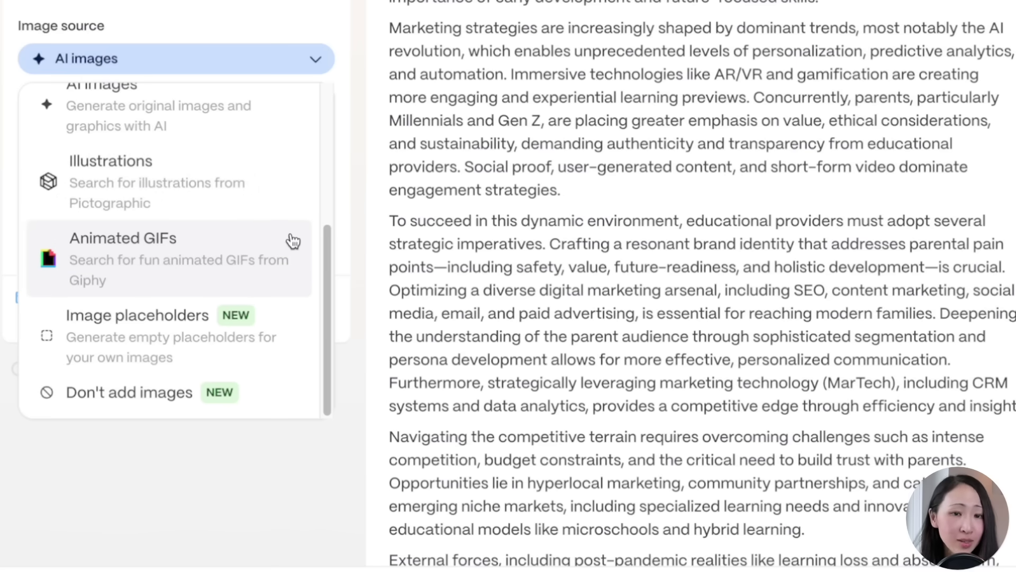
{"action": "scroll", "coordinate": [292, 241], "scroll_direction": "up", "scroll_amount": 3}
{"action": "left_click", "coordinate": [222, 133]}
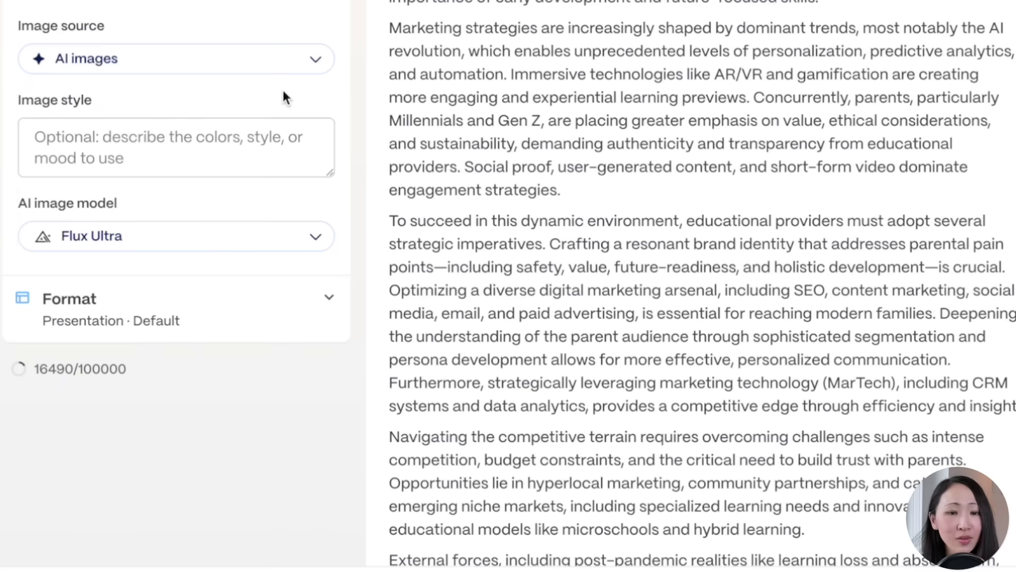
{"action": "left_click", "coordinate": [286, 237]}
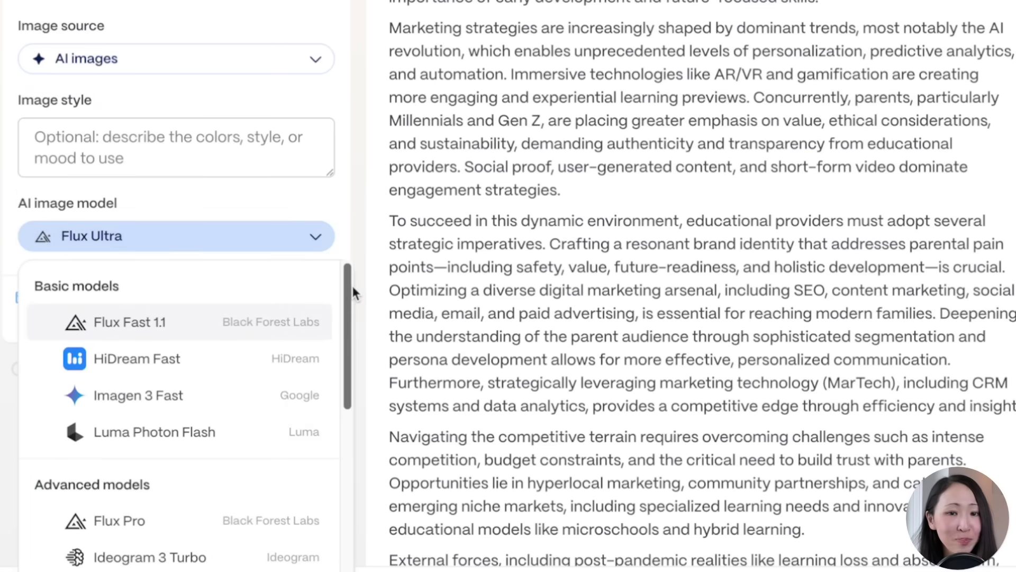
{"action": "left_click_drag", "start_coordinate": [349, 286], "coordinate": [352, 511]}
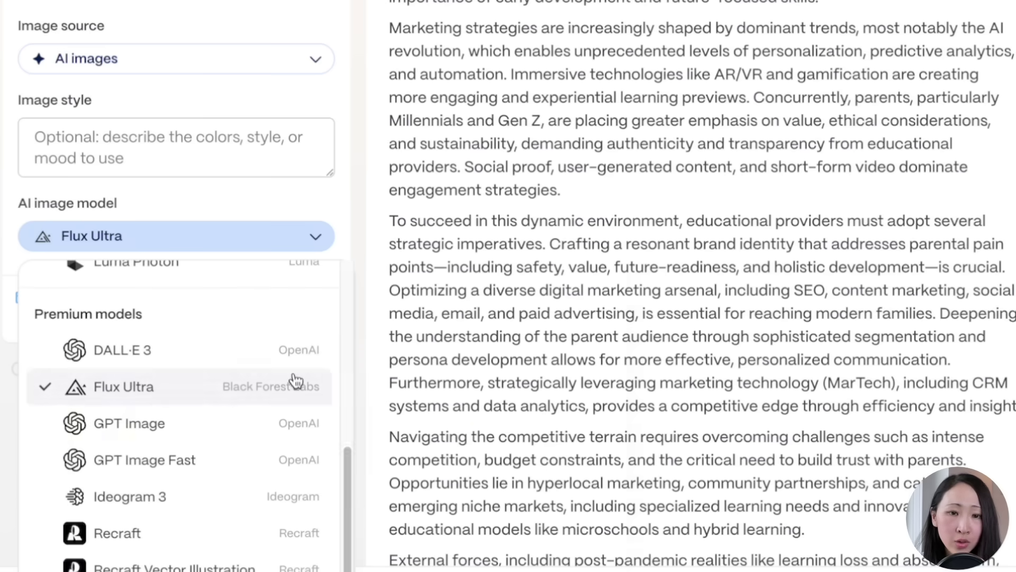
{"action": "mouse_move", "coordinate": [296, 505]}
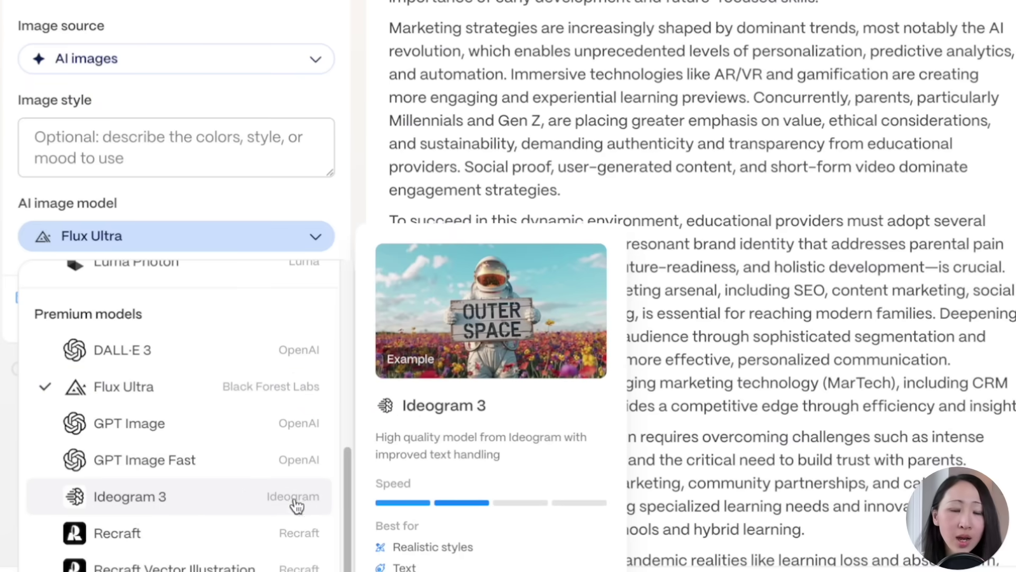
{"action": "left_click", "coordinate": [256, 386]}
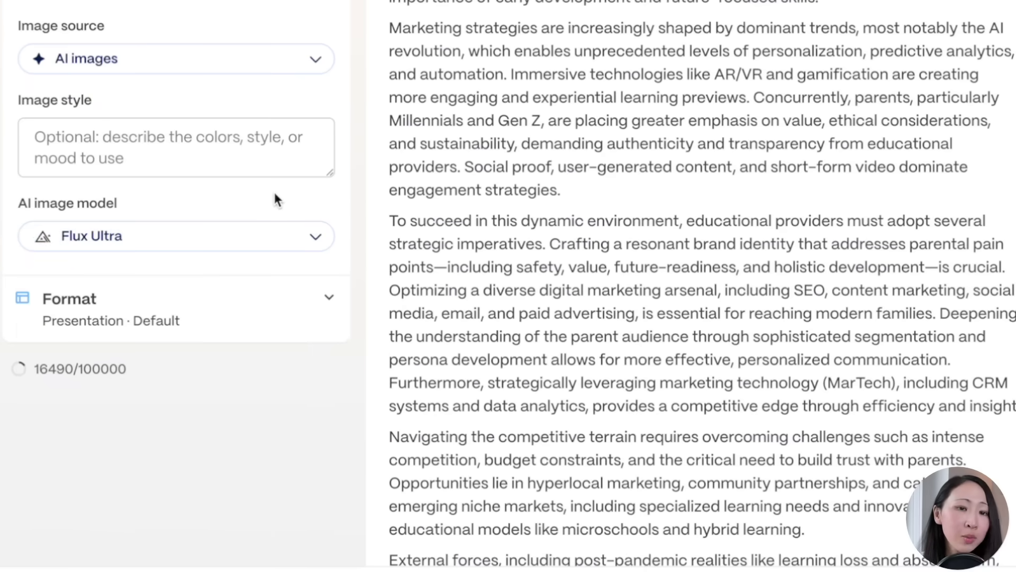
Set the format to Presentation with the Traditional page style
{"action": "left_click", "coordinate": [308, 306]}
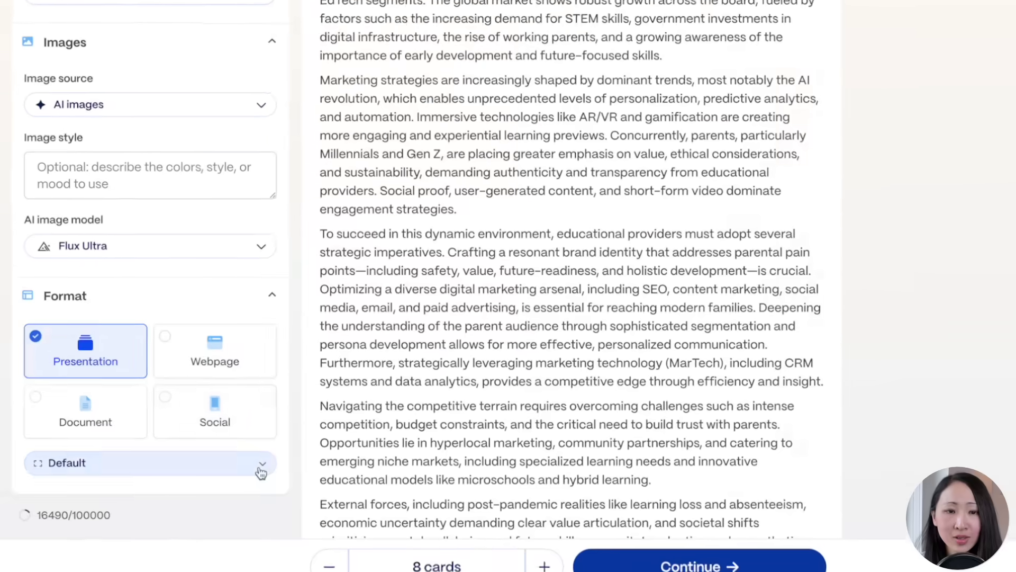
{"action": "left_click", "coordinate": [260, 465]}
{"action": "left_click", "coordinate": [113, 385]}
{"action": "scroll", "coordinate": [591, 331], "scroll_direction": "up", "scroll_amount": 5}
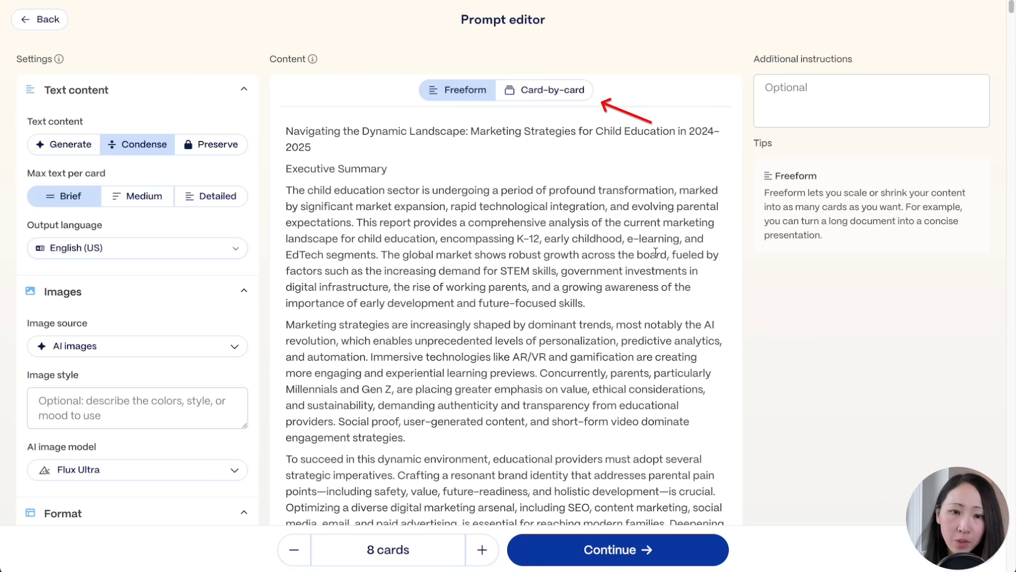
Switch to card-by-card splitting and let Gamma split the content automatically
{"action": "left_click", "coordinate": [539, 92]}
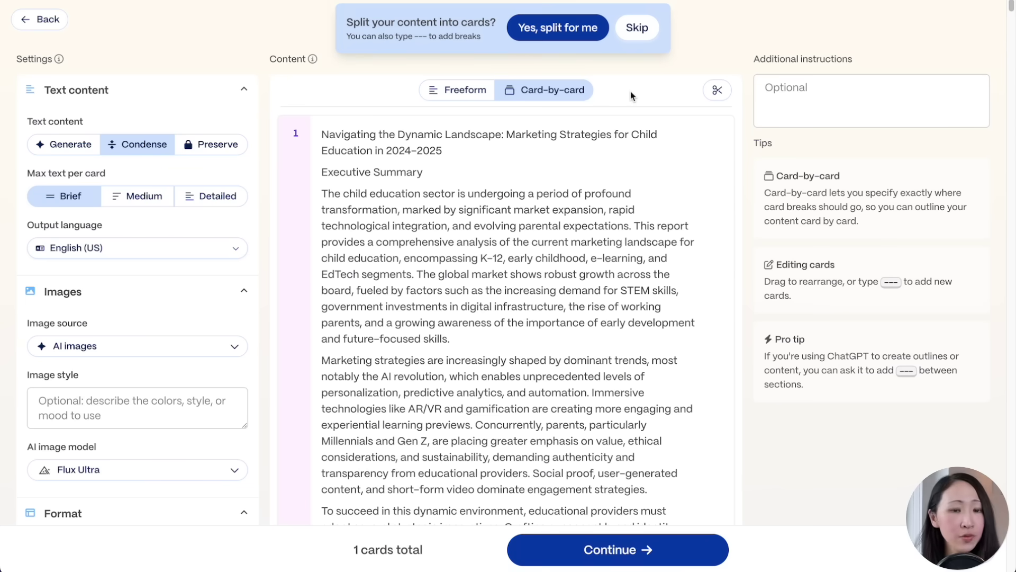
{"action": "left_click", "coordinate": [566, 31]}
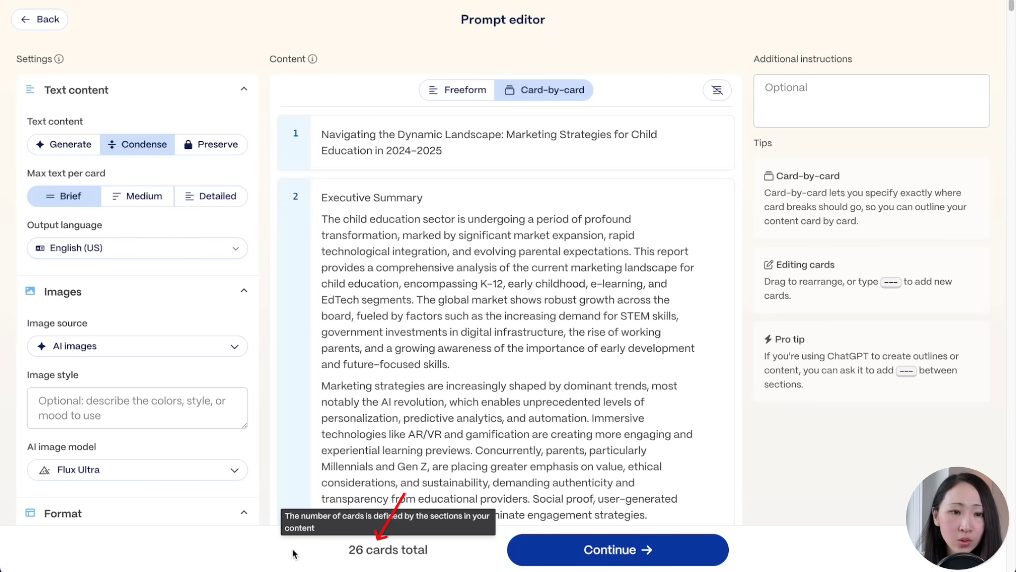
{"action": "scroll", "coordinate": [992, 148], "scroll_direction": "down", "scroll_amount": 20}
{"action": "scroll", "coordinate": [991, 148], "scroll_direction": "up", "scroll_amount": 20}
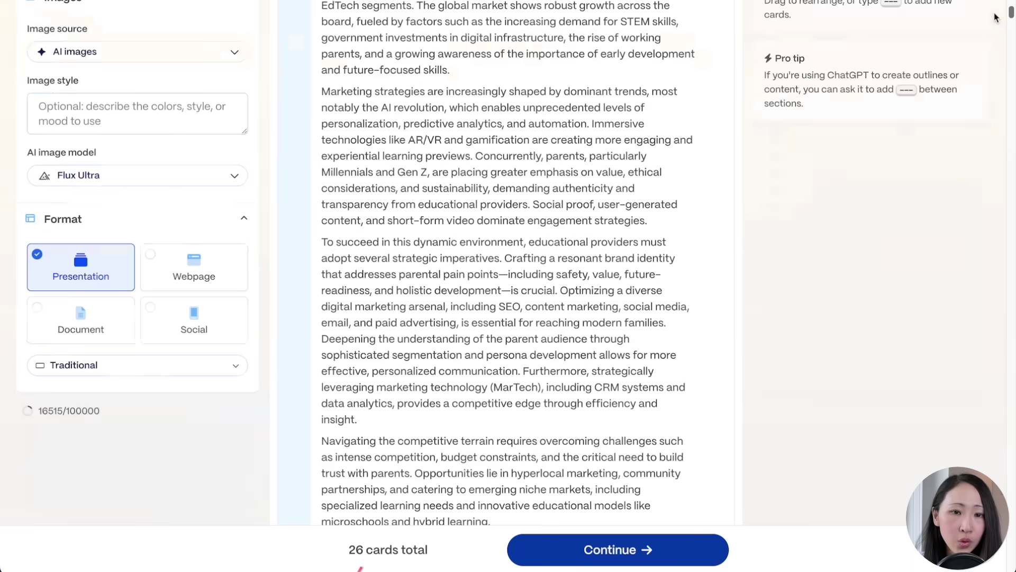
Paste instructions to remove citations and keep child-education images, then continue to themes
{"action": "left_click", "coordinate": [805, 94]}
{"action": "type", "text": "Remove citations in the final presentation.  Generated image must be related to child education."}
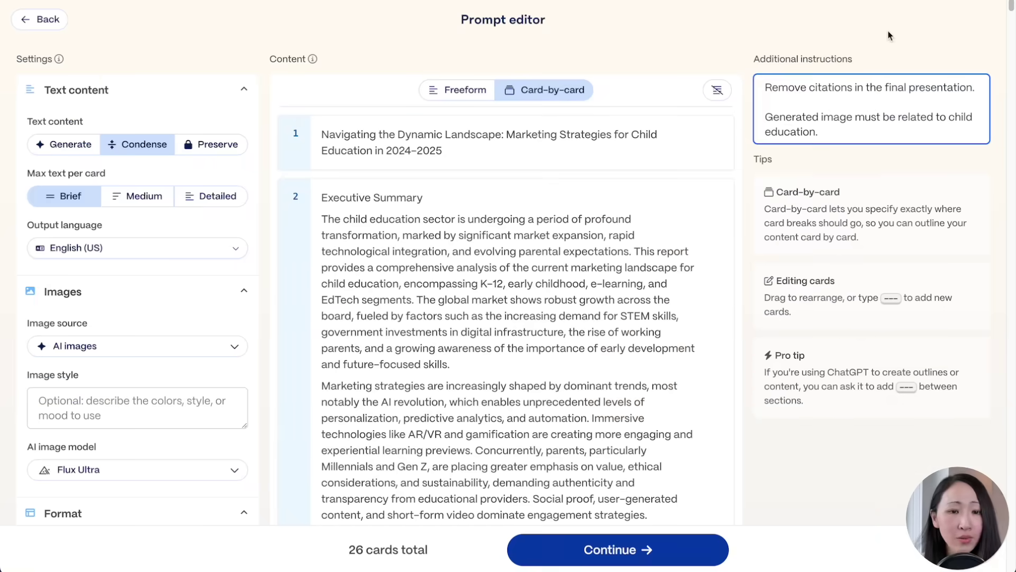
{"action": "left_click", "coordinate": [647, 545]}
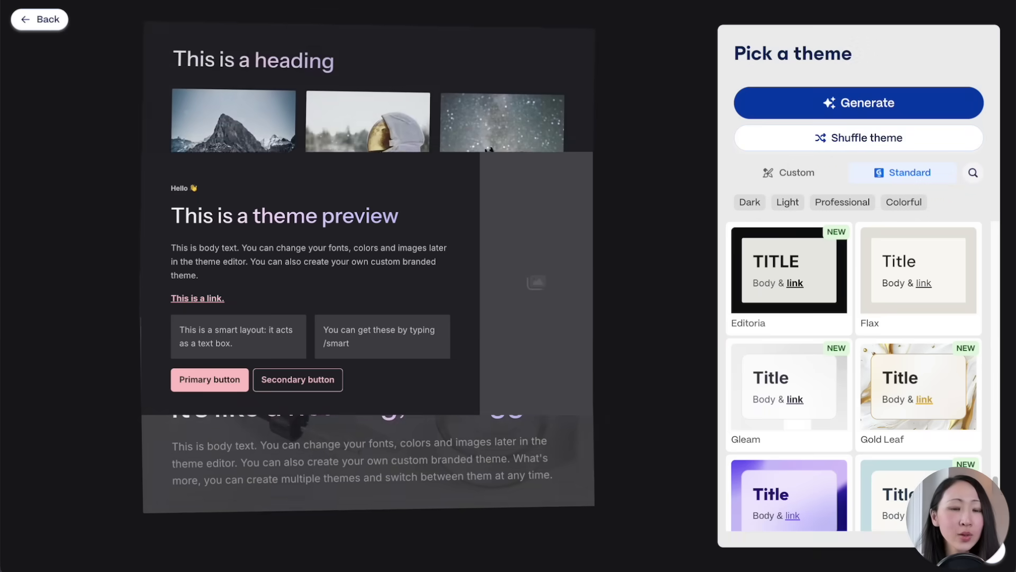
Filter themes to Professional, pick Creme, and generate the deck
{"action": "left_click", "coordinate": [842, 202]}
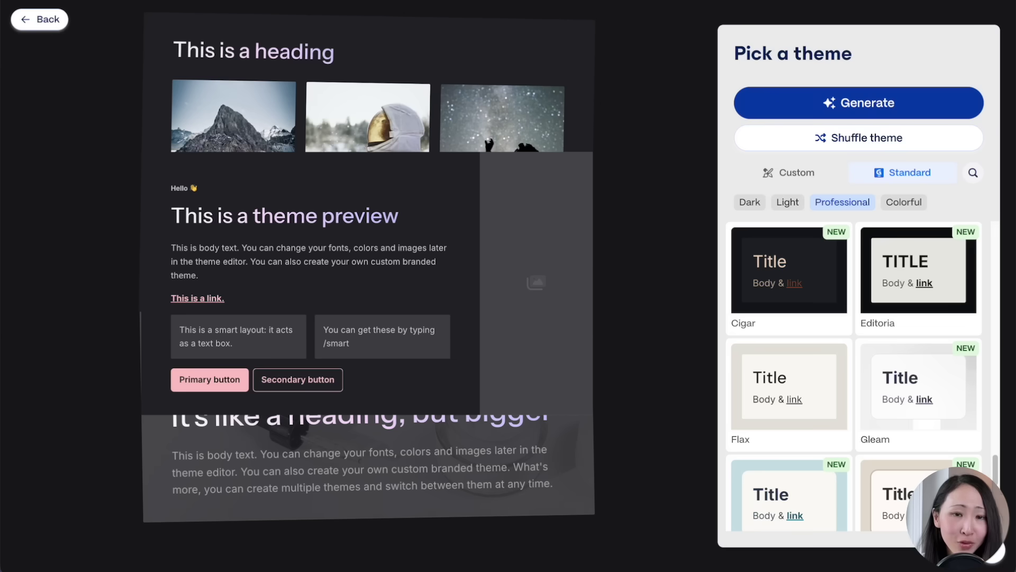
{"action": "left_click", "coordinate": [842, 202]}
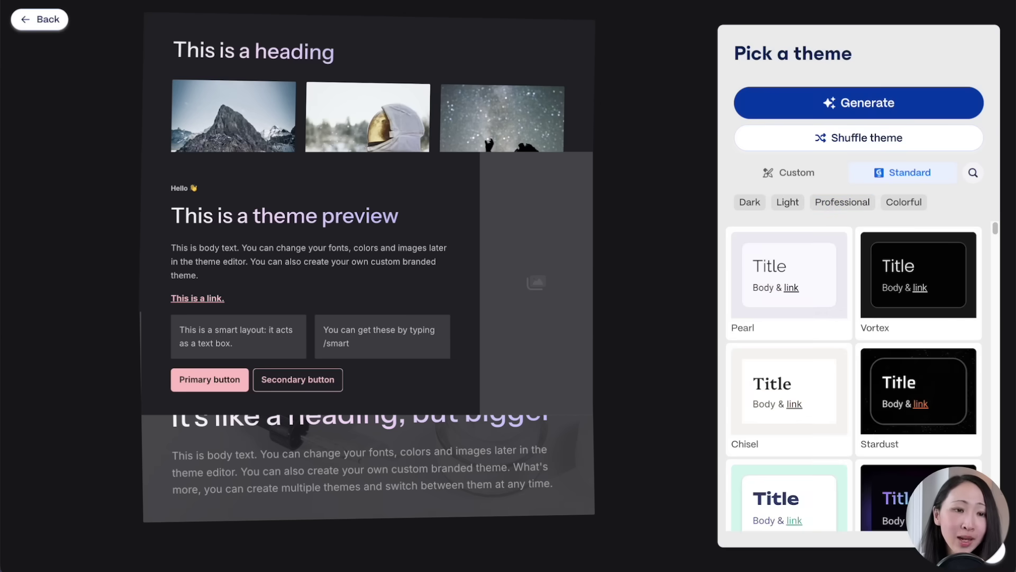
{"action": "left_click", "coordinate": [842, 202]}
{"action": "left_click", "coordinate": [918, 386]}
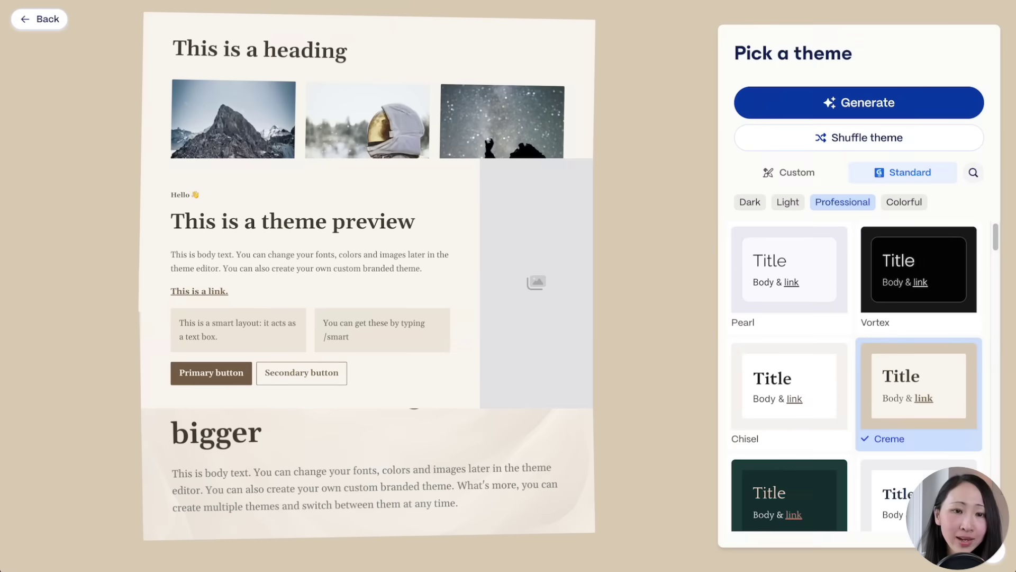
{"action": "left_click", "coordinate": [809, 108]}
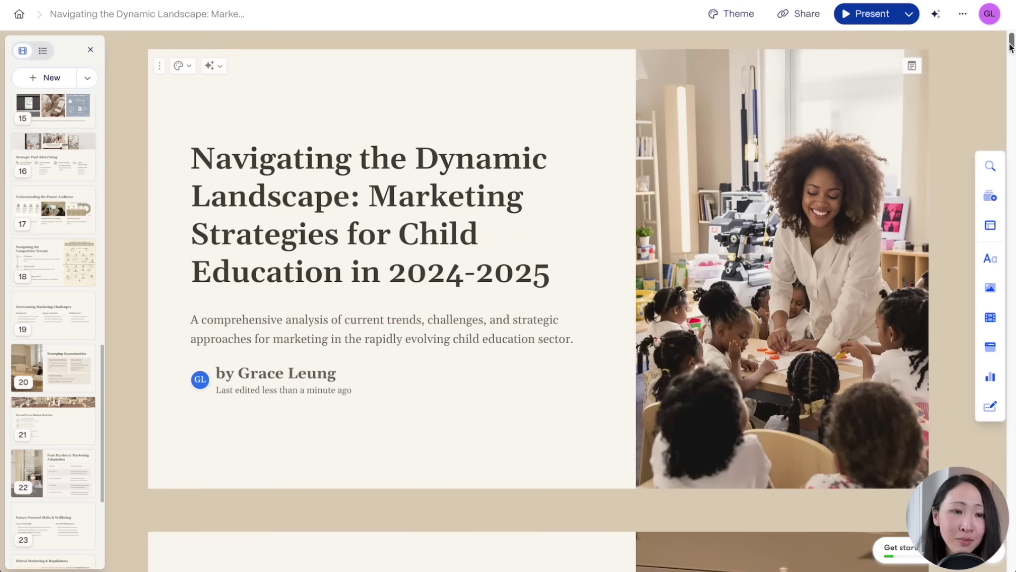
Scroll through the generated deck down to the Value, Ethics, and Sustainability slide
{"action": "left_click_drag", "start_coordinate": [1009, 46], "coordinate": [1012, 426]}
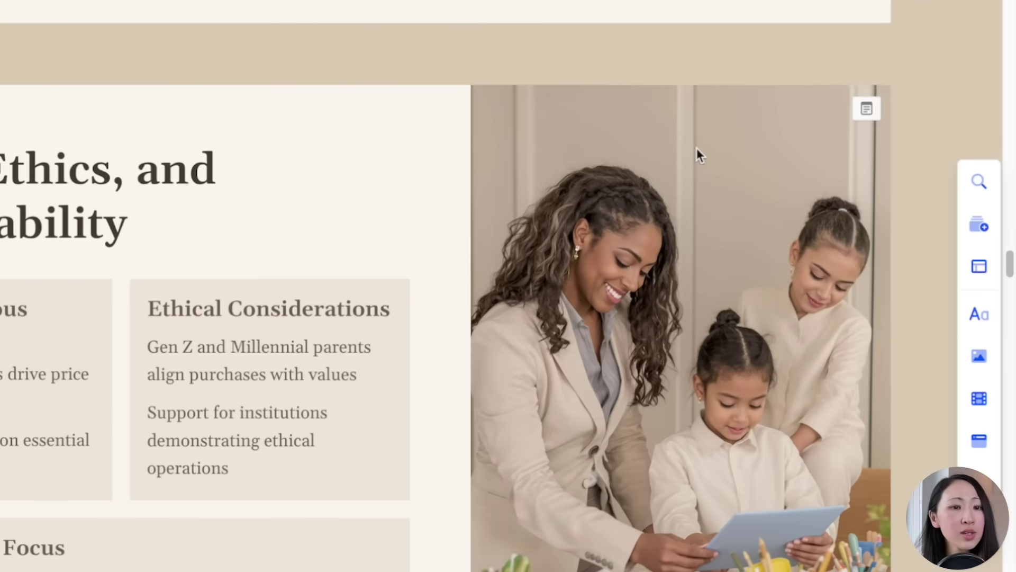
Animate the photo on the Value, Ethics, and Sustainability slide with Ask AI
{"action": "left_click", "coordinate": [696, 150]}
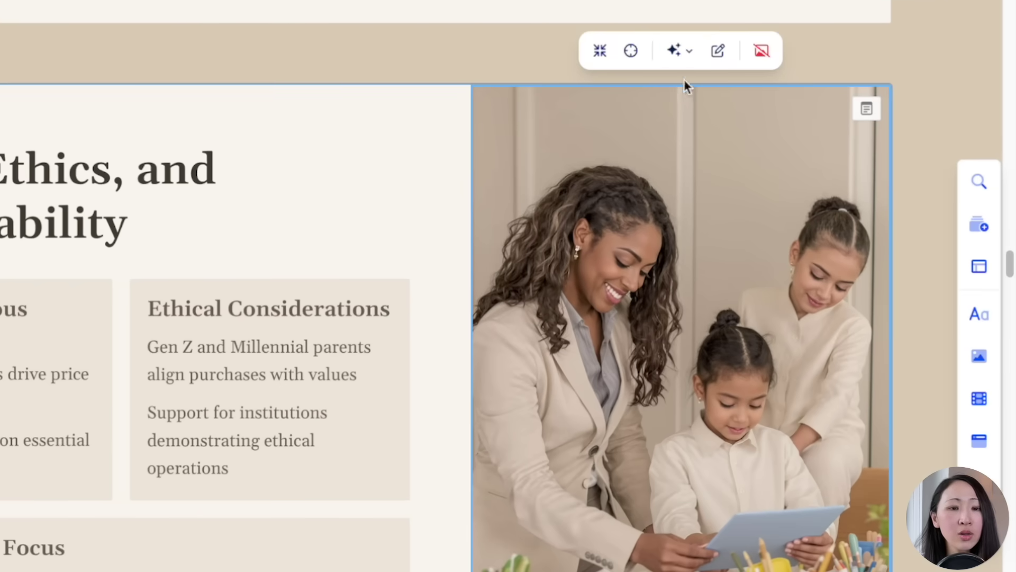
{"action": "left_click", "coordinate": [689, 51]}
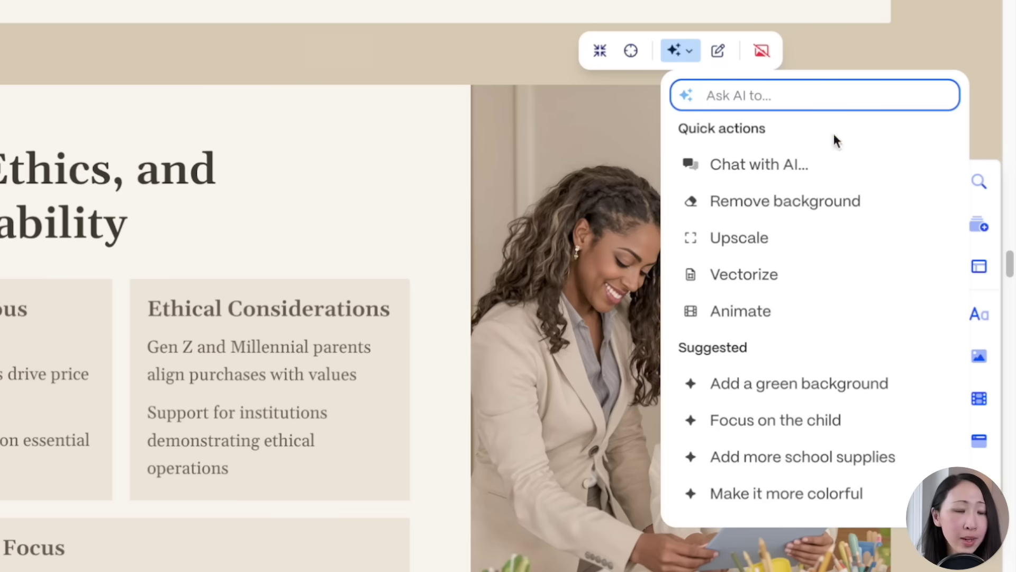
{"action": "left_click", "coordinate": [814, 315]}
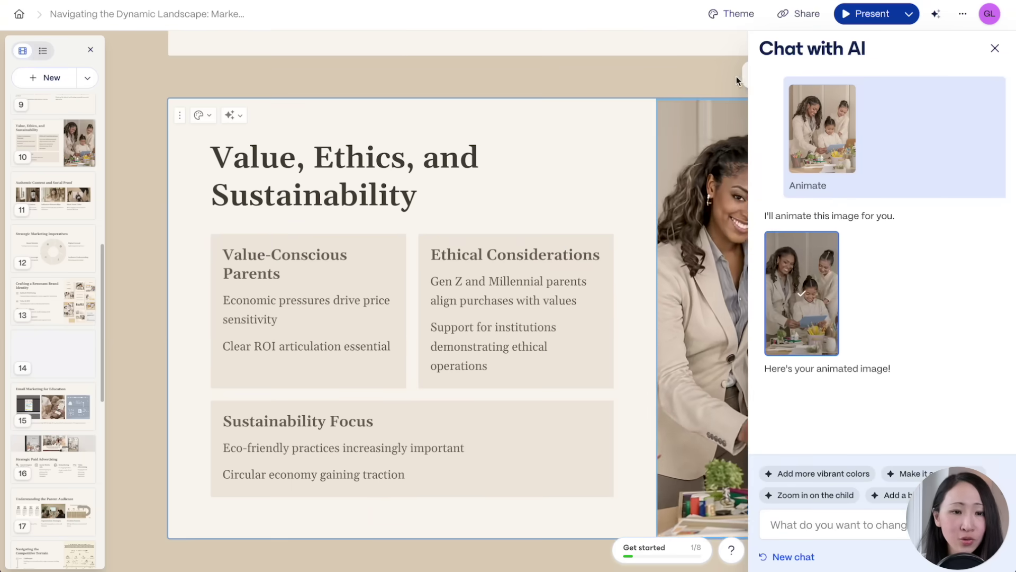
{"action": "left_click", "coordinate": [995, 48]}
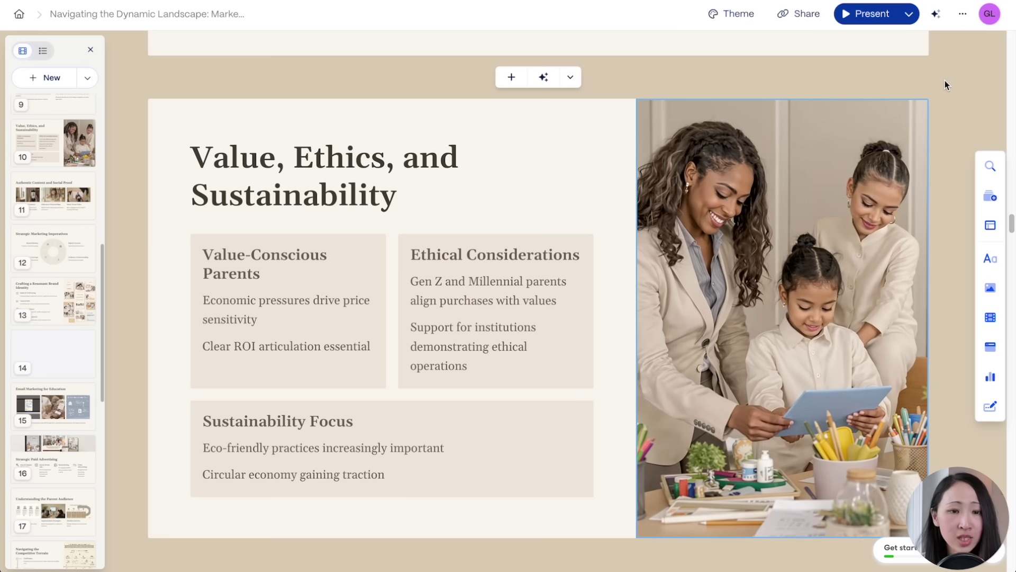
Ask AI chat to 'turn the book to a gidget' in the Influencer Partnerships photo
{"action": "scroll", "coordinate": [759, 136], "scroll_direction": "down", "scroll_amount": 5}
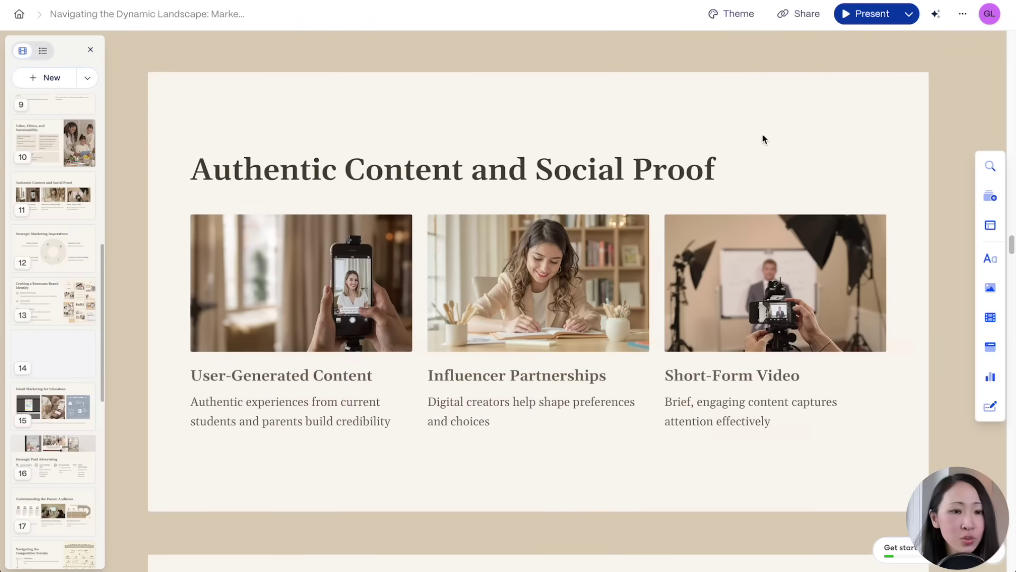
{"action": "left_click", "coordinate": [529, 254]}
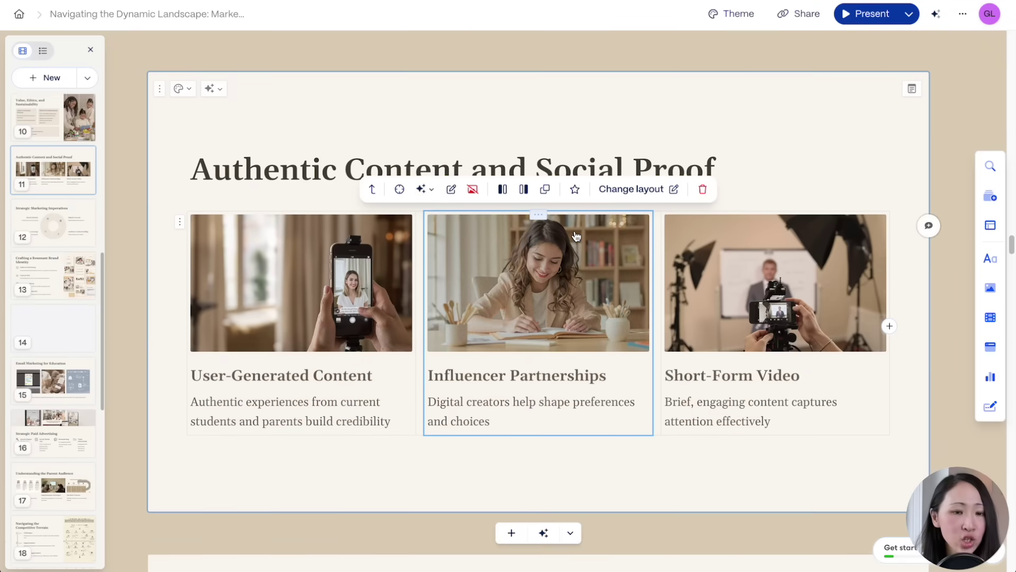
{"action": "left_click", "coordinate": [422, 188]}
{"action": "left_click", "coordinate": [477, 268]}
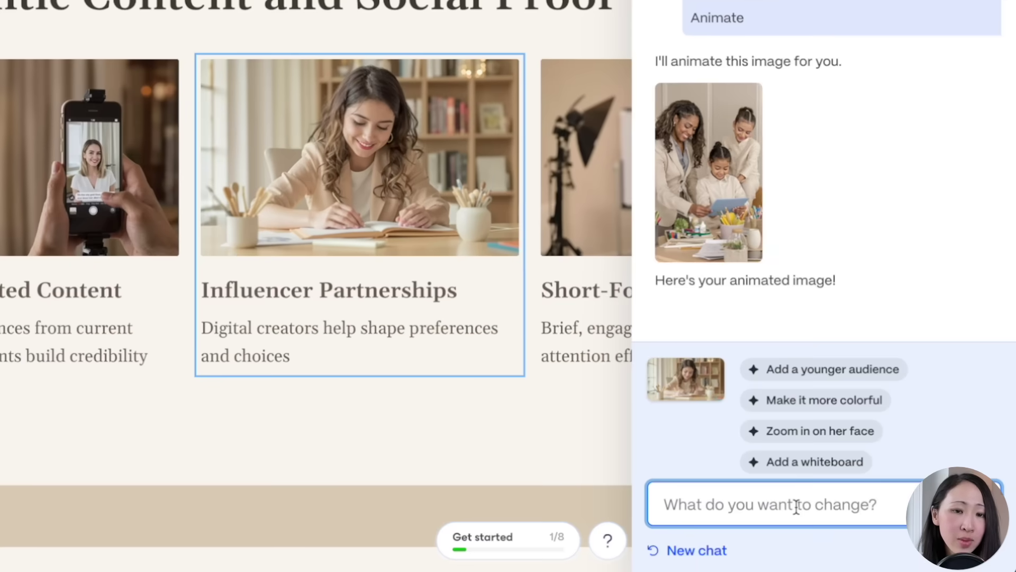
{"action": "type", "text": "turn the book to a gidget"}
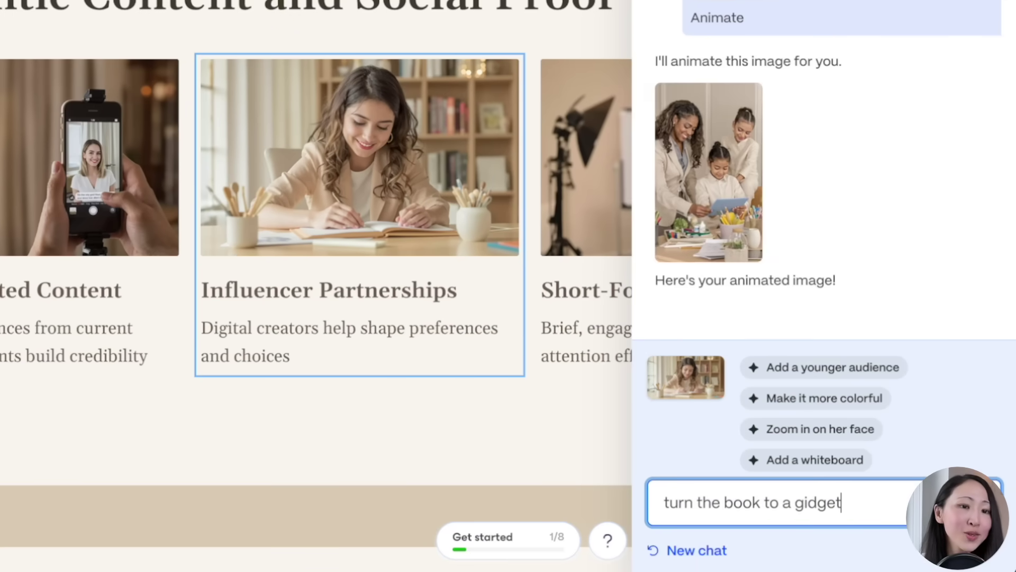
{"action": "key", "text": "Return"}
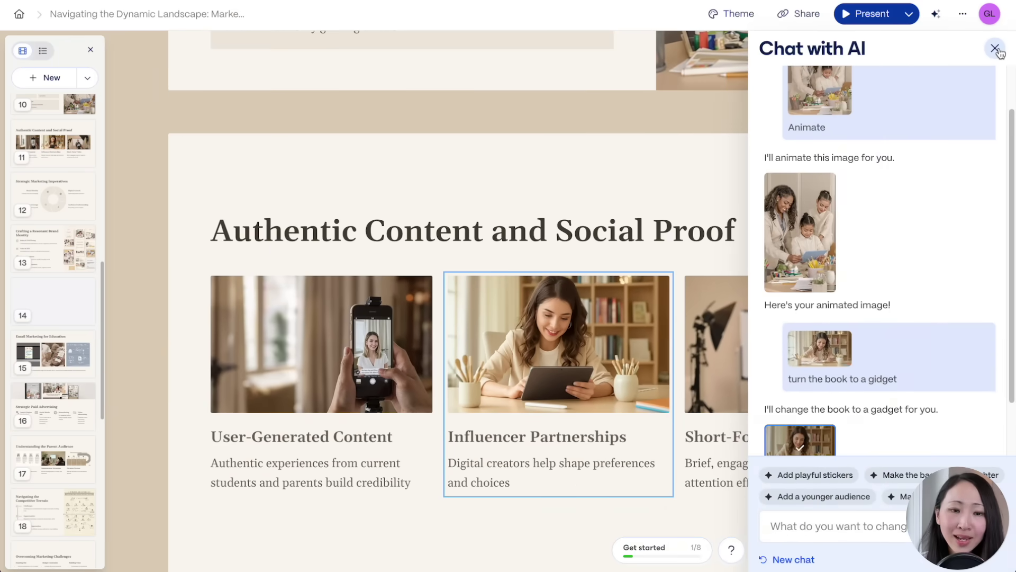
{"action": "left_click", "coordinate": [994, 48]}
{"action": "scroll", "coordinate": [895, 272], "scroll_direction": "down", "scroll_amount": 5}
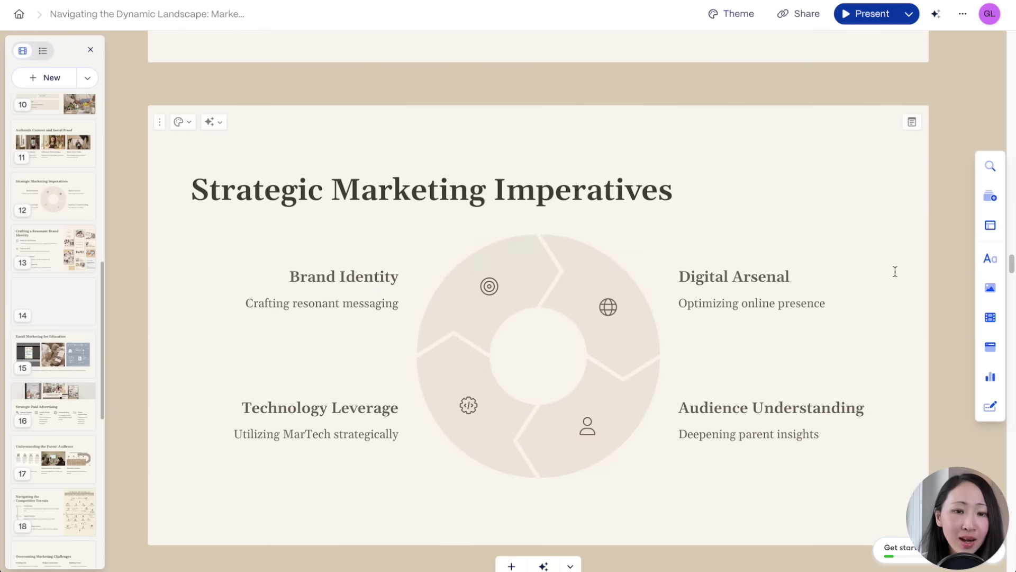
Apply the AI-suggested circle-diagram layout to the Strategic Marketing Imperatives card
{"action": "left_click", "coordinate": [990, 225]}
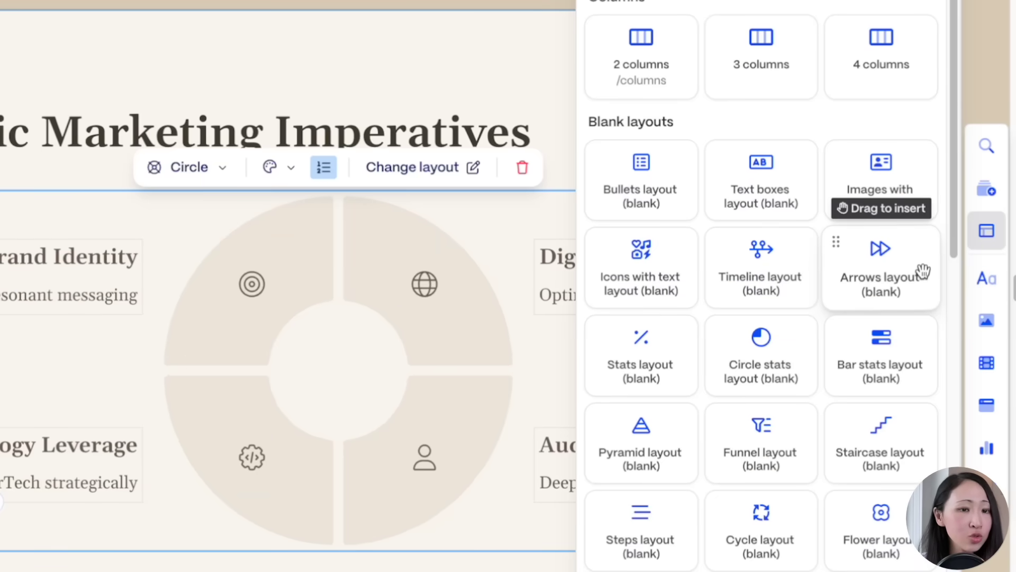
{"action": "scroll", "coordinate": [906, 305], "scroll_direction": "down", "scroll_amount": 3}
{"action": "left_click_drag", "start_coordinate": [837, 382], "coordinate": [443, 465]}
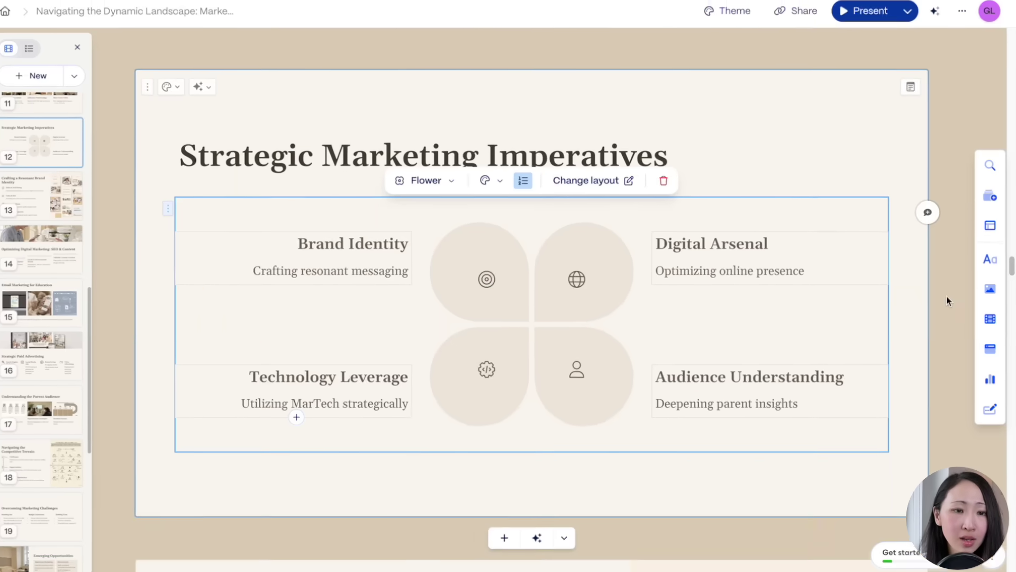
{"action": "left_click", "coordinate": [947, 294]}
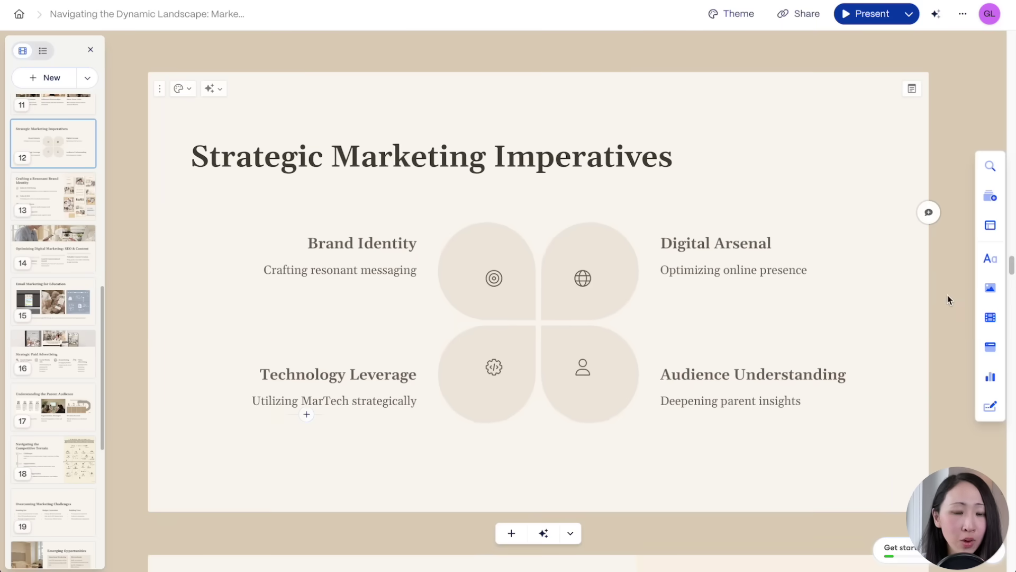
{"action": "left_click", "coordinate": [212, 89]}
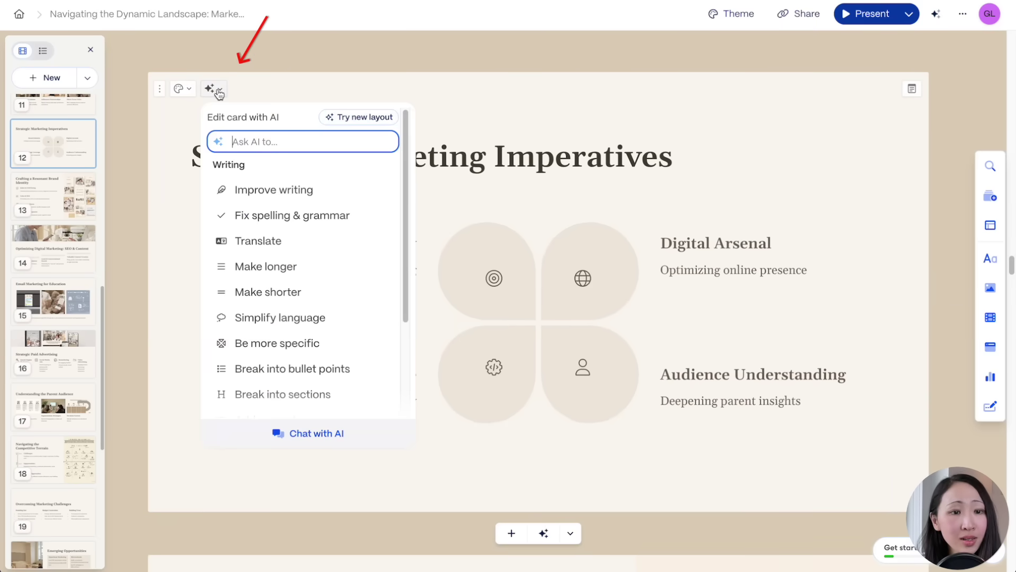
{"action": "left_click", "coordinate": [375, 119]}
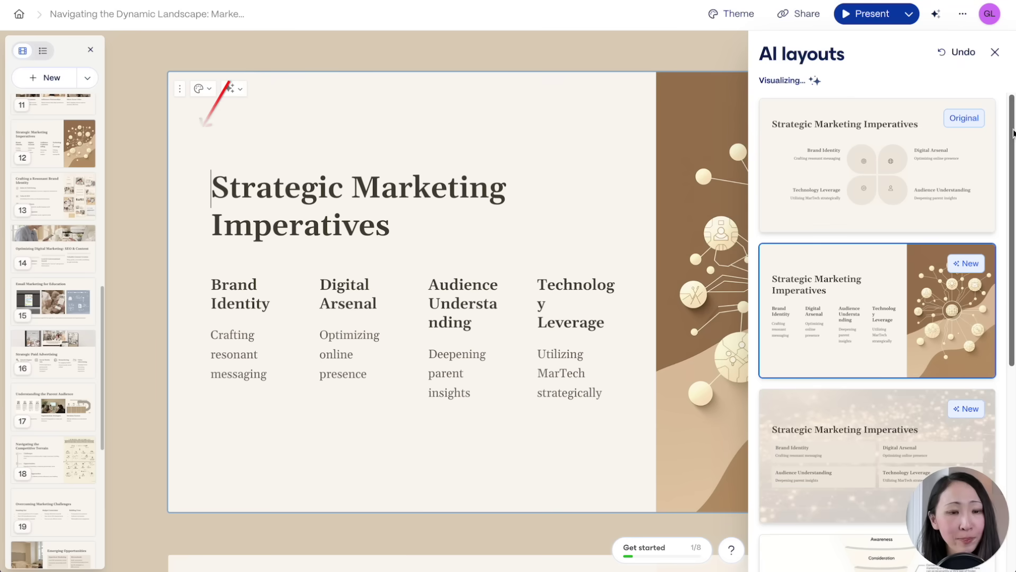
{"action": "left_click", "coordinate": [844, 392]}
{"action": "left_click", "coordinate": [995, 52]}
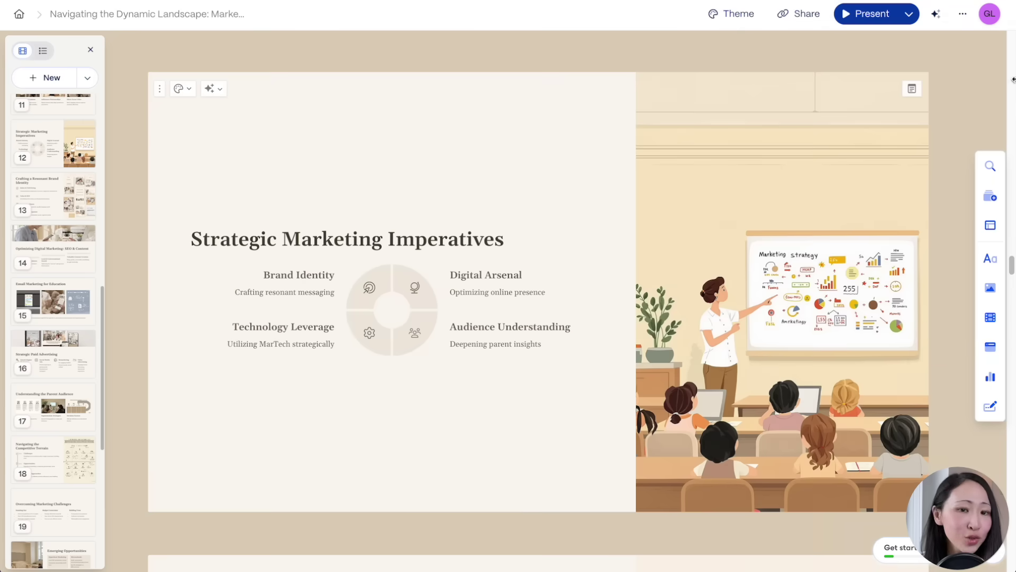
{"action": "key", "text": "End"}
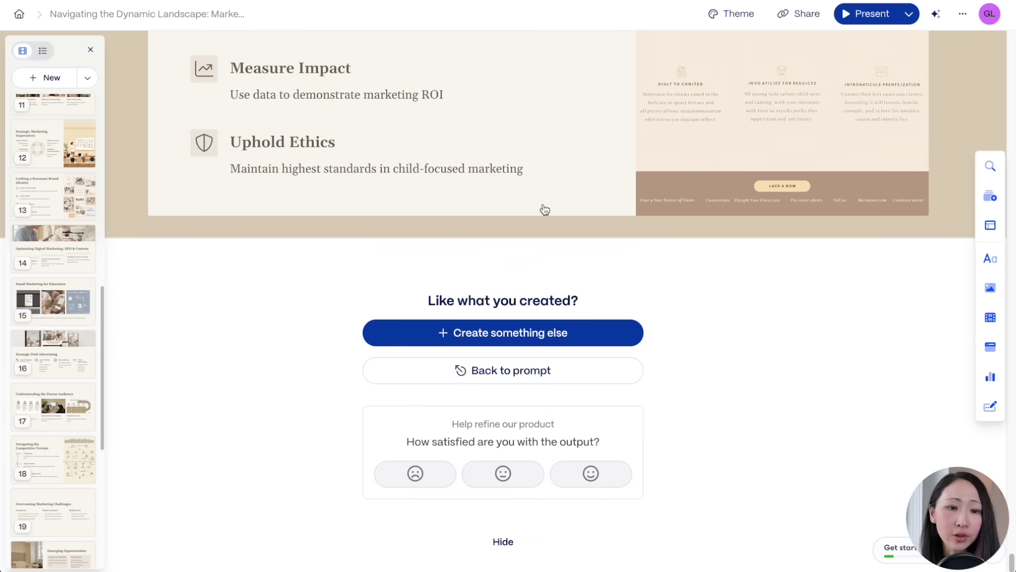
Add an AI card from the pasted research text with an image-background layout, then open export options
{"action": "mouse_move", "coordinate": [512, 238]}
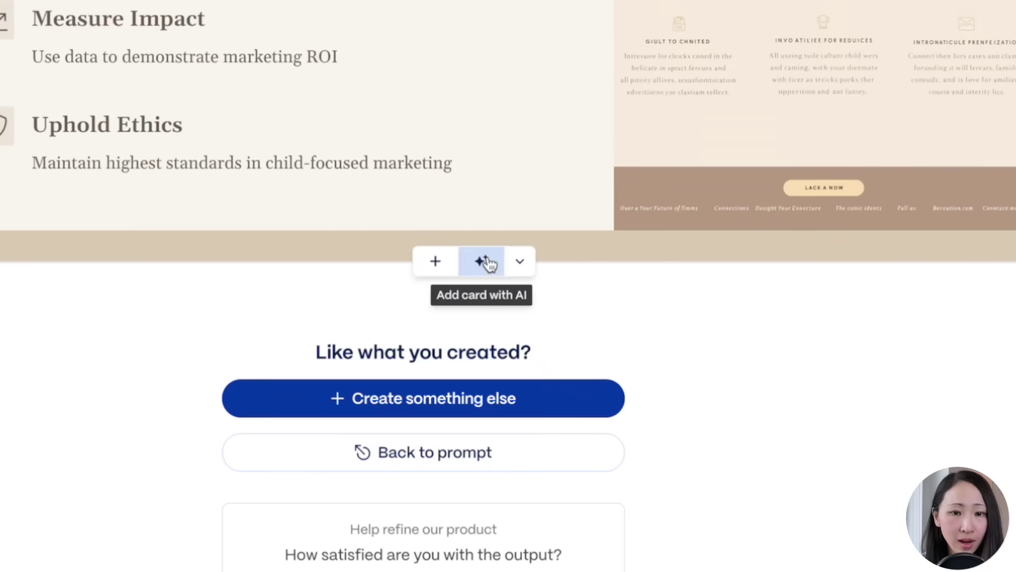
{"action": "left_click", "coordinate": [481, 261]}
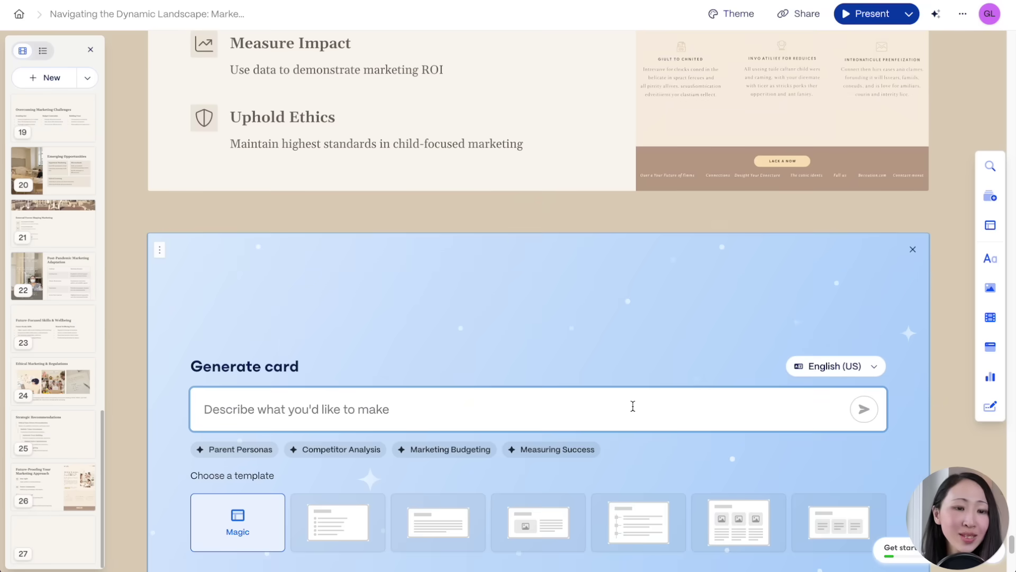
{"action": "key", "text": "ctrl+v"}
{"action": "scroll", "coordinate": [581, 346], "scroll_direction": "down", "scroll_amount": 5}
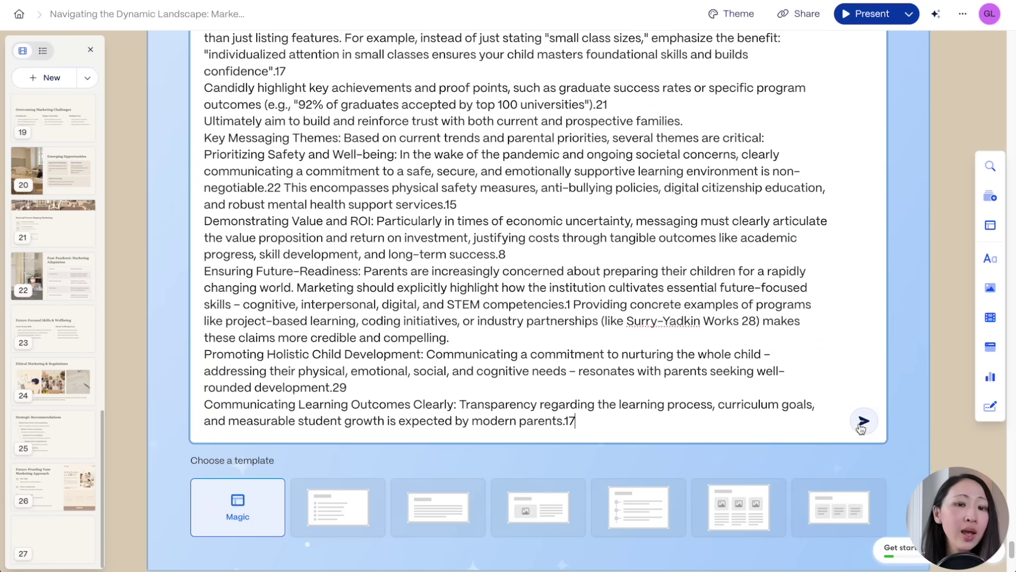
{"action": "left_click", "coordinate": [865, 417]}
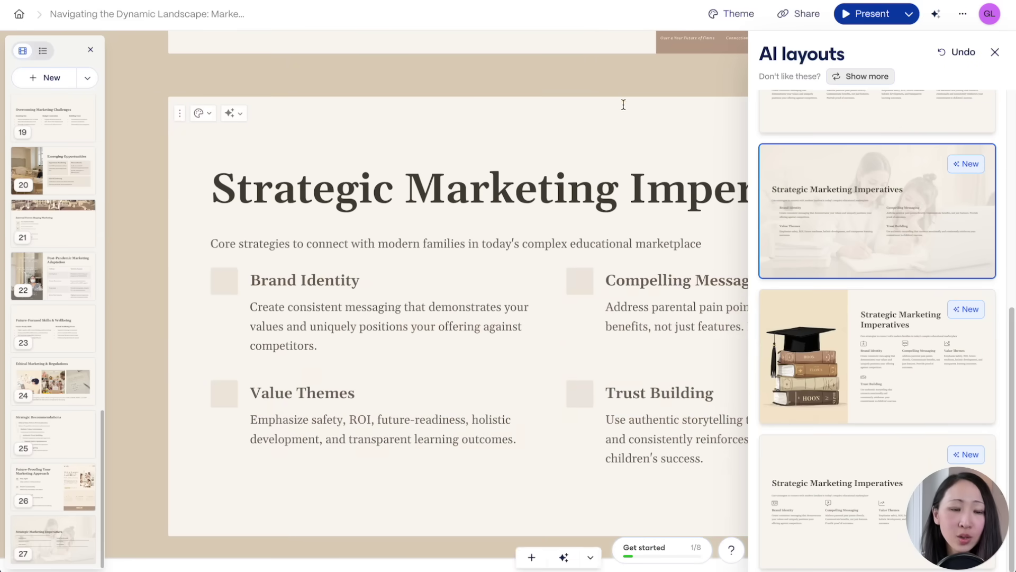
{"action": "left_click", "coordinate": [900, 212]}
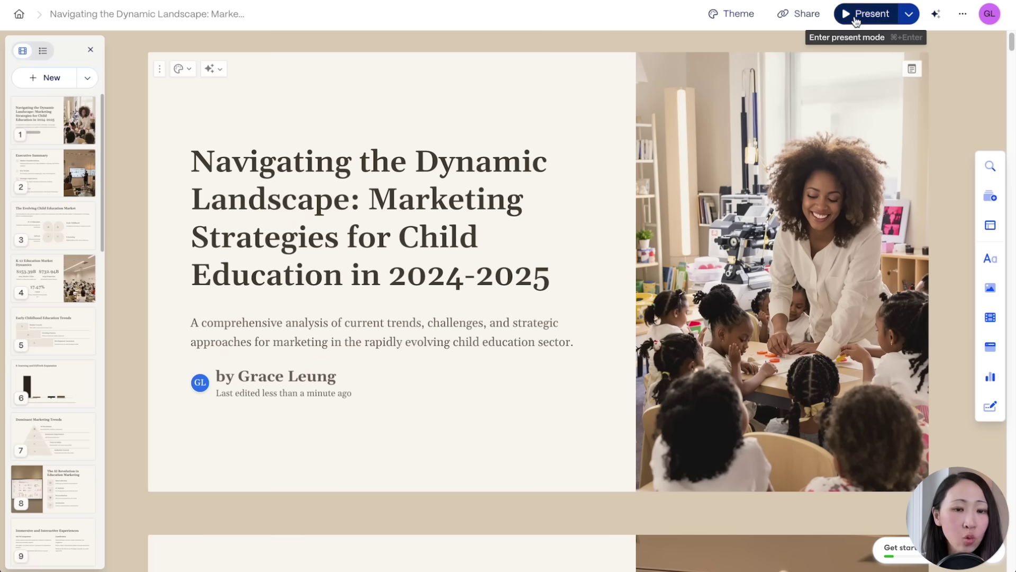
{"action": "left_click", "coordinate": [871, 14]}
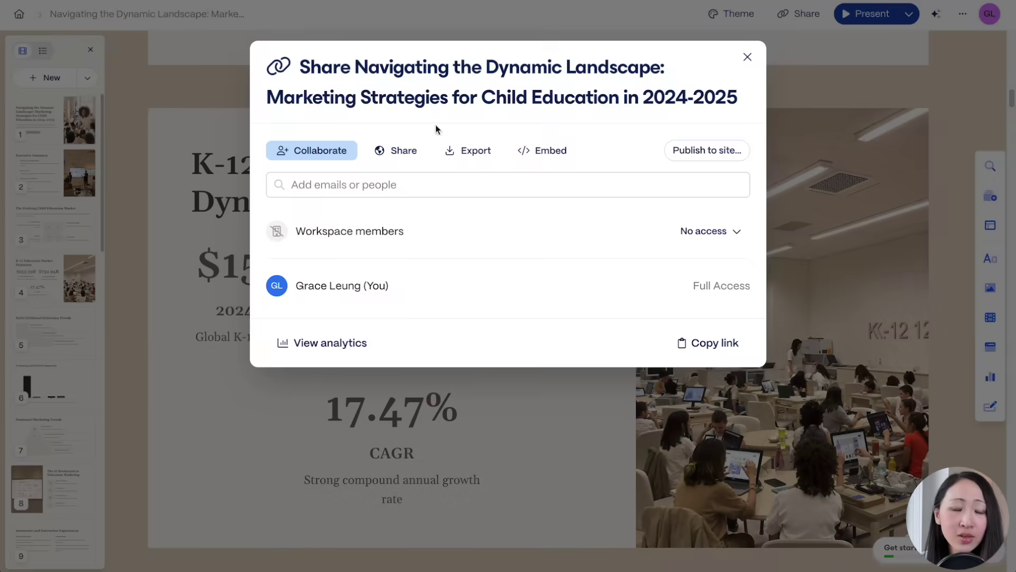
{"action": "left_click", "coordinate": [469, 150]}
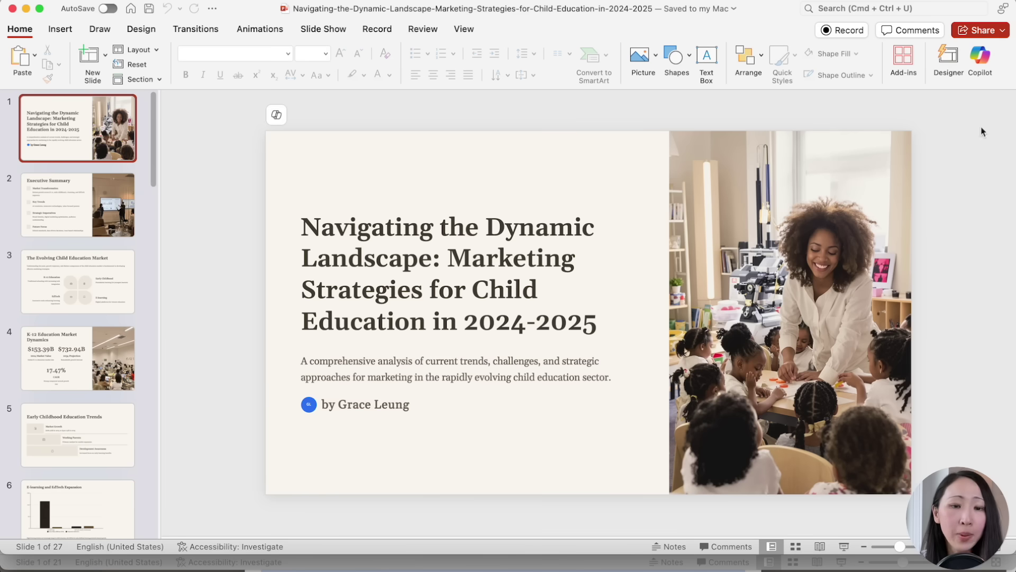
Review the exported deck's slides in PowerPoint, starting from the Executive Summary slide
{"action": "left_click", "coordinate": [85, 222]}
{"action": "key", "text": "Down"}
{"action": "key", "text": "Down"}
{"action": "key", "text": "Down"}
{"action": "key", "text": "Down"}
{"action": "key", "text": "Down"}
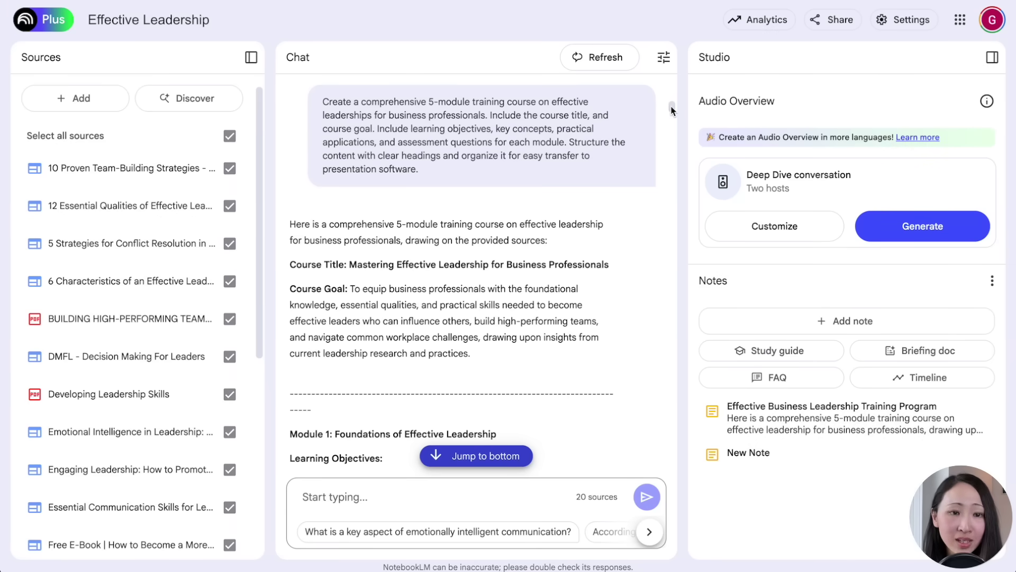
Select the 5-module leadership course text in NotebookLM's chat response
{"action": "left_click_drag", "start_coordinate": [669, 112], "coordinate": [289, 85]}
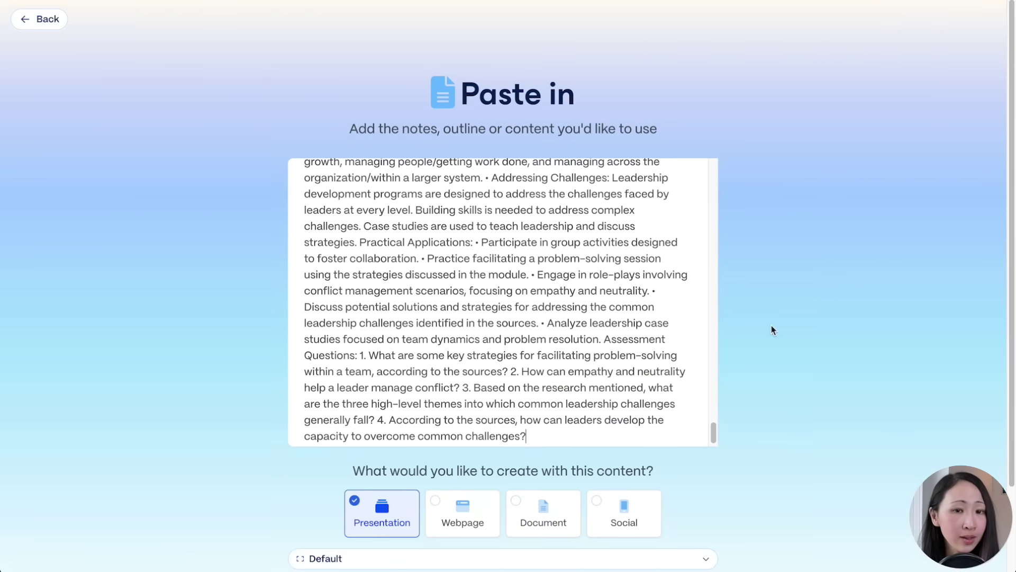
Continue with the leadership course as a Document and pick GPT Image as the image model
{"action": "scroll", "coordinate": [808, 325], "scroll_direction": "down", "scroll_amount": 2}
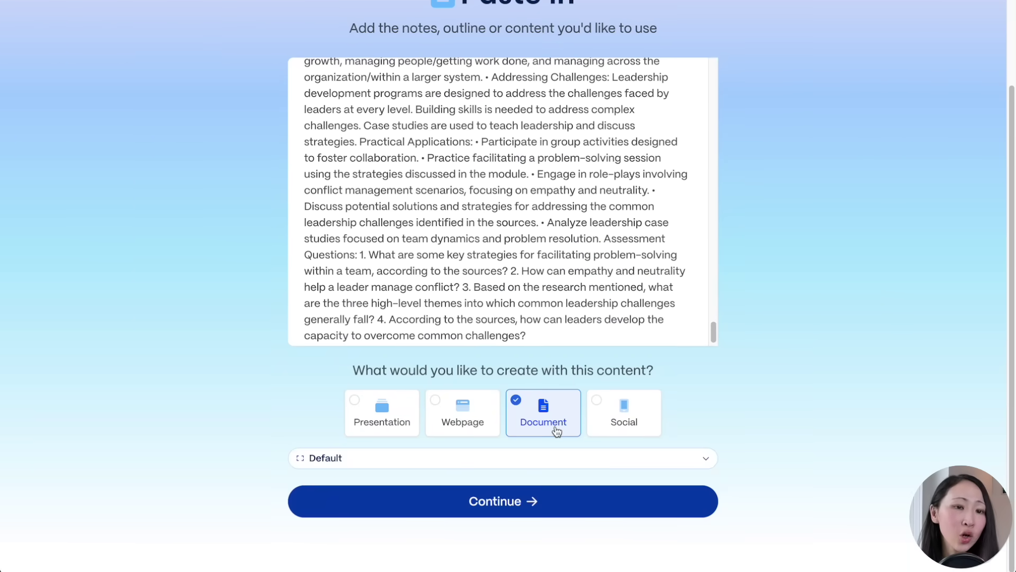
{"action": "left_click", "coordinate": [594, 511]}
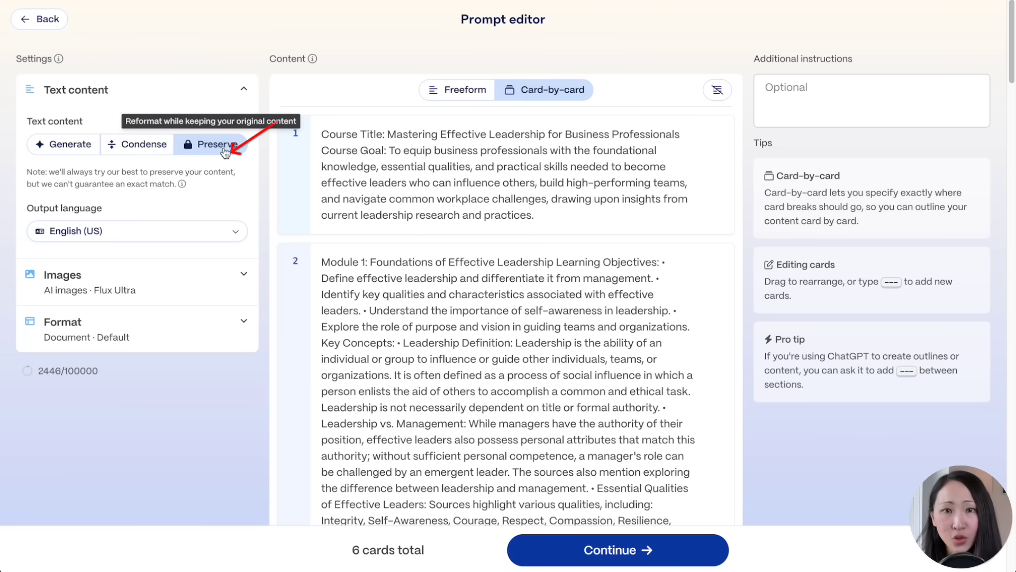
{"action": "left_click", "coordinate": [209, 296]}
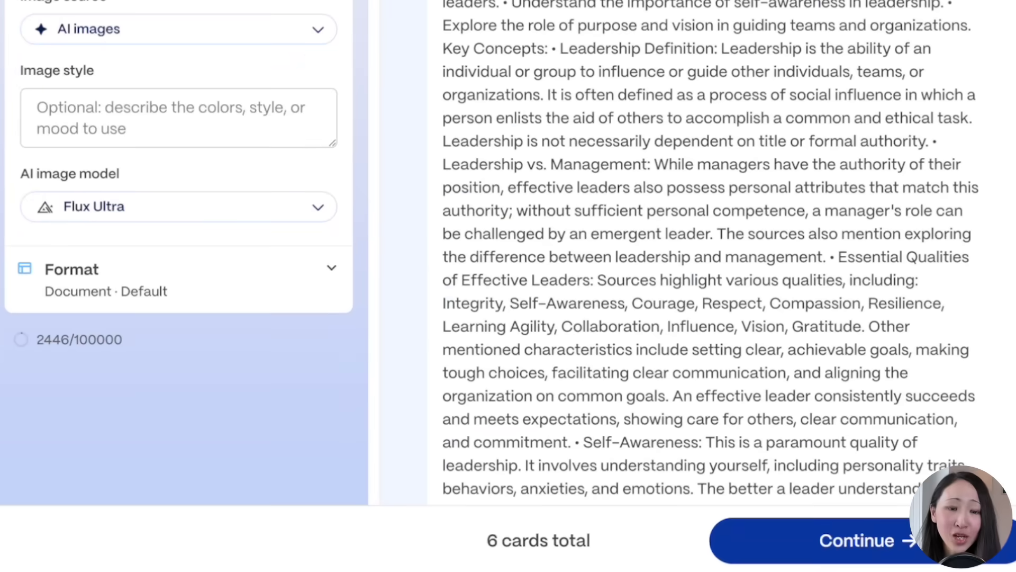
{"action": "left_click", "coordinate": [180, 207]}
{"action": "scroll", "coordinate": [346, 417], "scroll_direction": "down", "scroll_amount": 3}
{"action": "left_click", "coordinate": [263, 420]}
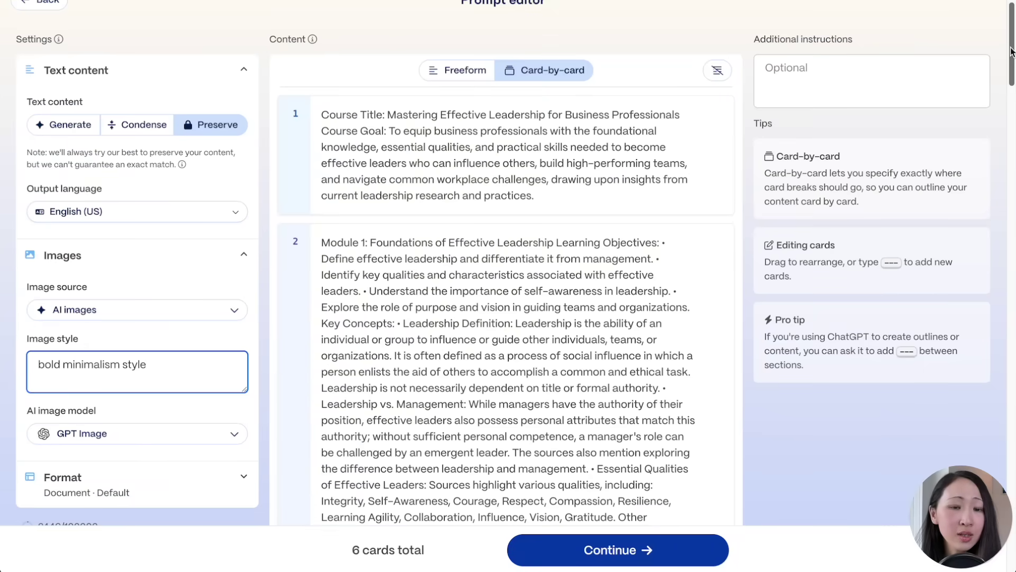
{"action": "left_click_drag", "start_coordinate": [1011, 51], "coordinate": [1011, 254]}
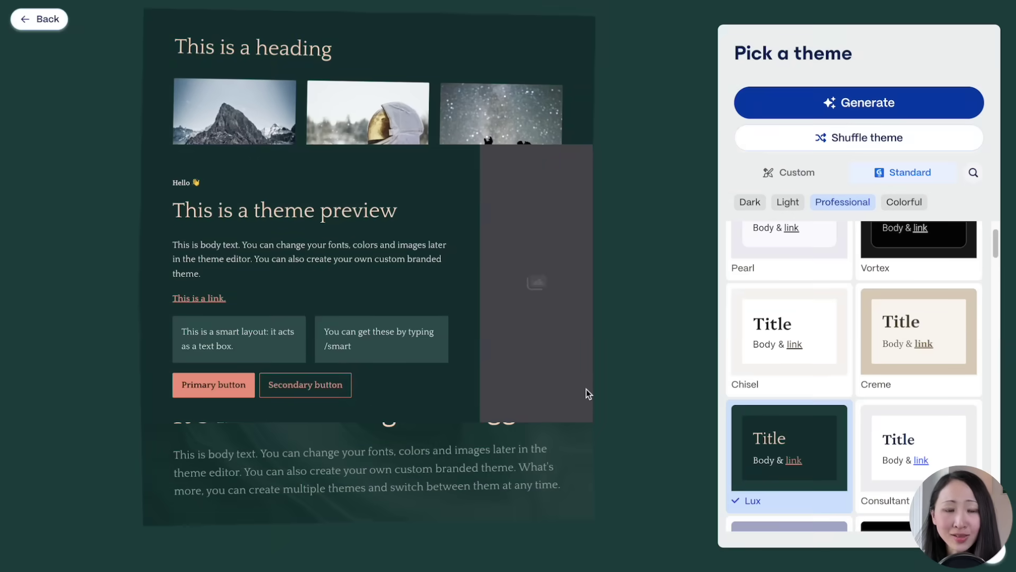
Generate the leadership document and convert the emotional-intelligence diagram to a Circle smart layout
{"action": "left_click", "coordinate": [834, 102]}
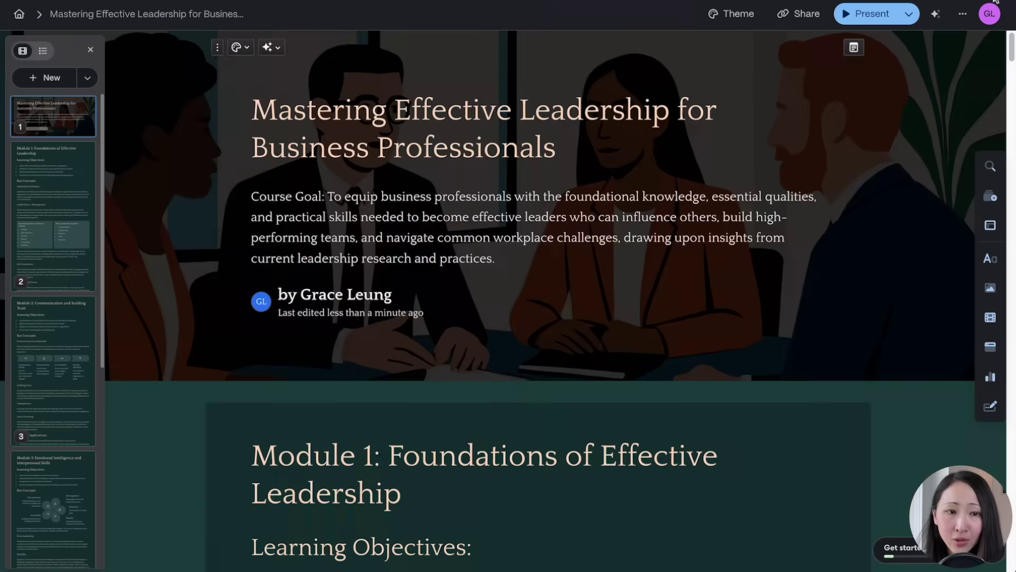
{"action": "left_click_drag", "start_coordinate": [1012, 53], "coordinate": [1012, 182]}
{"action": "scroll", "coordinate": [674, 293], "scroll_direction": "down", "scroll_amount": 20}
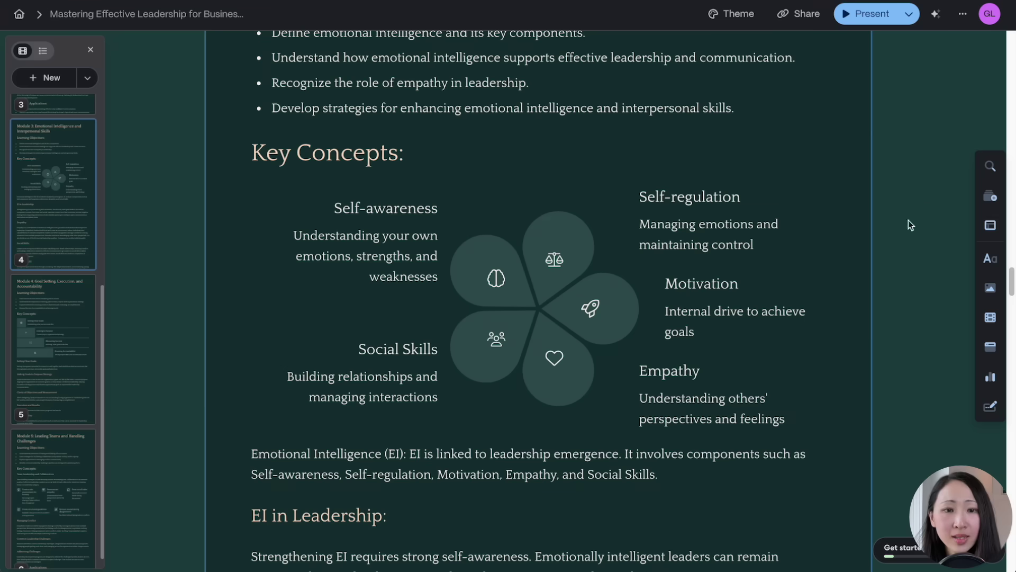
{"action": "left_click", "coordinate": [990, 228]}
{"action": "scroll", "coordinate": [833, 317], "scroll_direction": "down", "scroll_amount": 2}
{"action": "left_click_drag", "start_coordinate": [749, 397], "coordinate": [544, 364]}
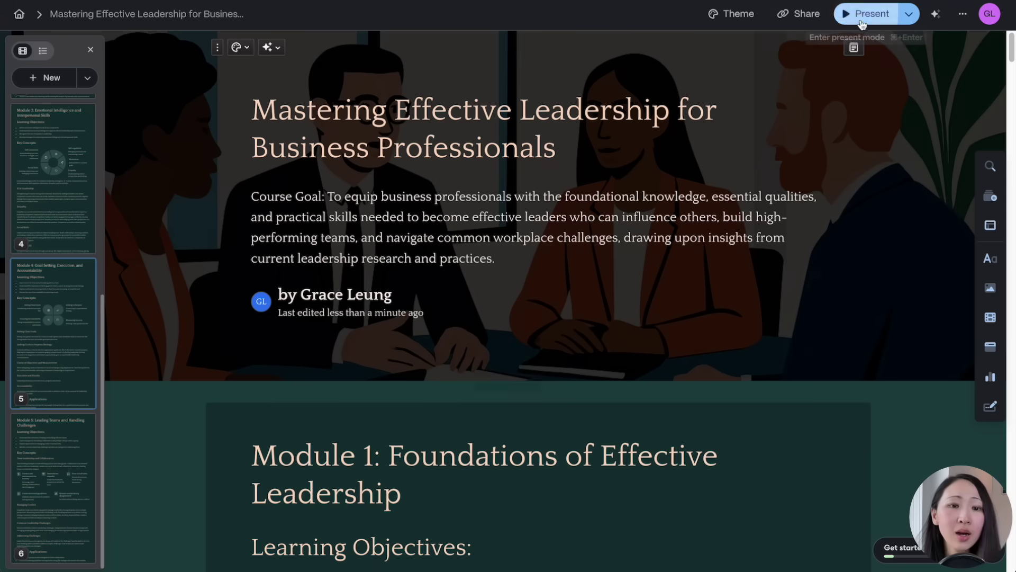
Restyle the document with the light Consultant theme
{"action": "left_click", "coordinate": [733, 15]}
{"action": "left_click", "coordinate": [817, 183]}
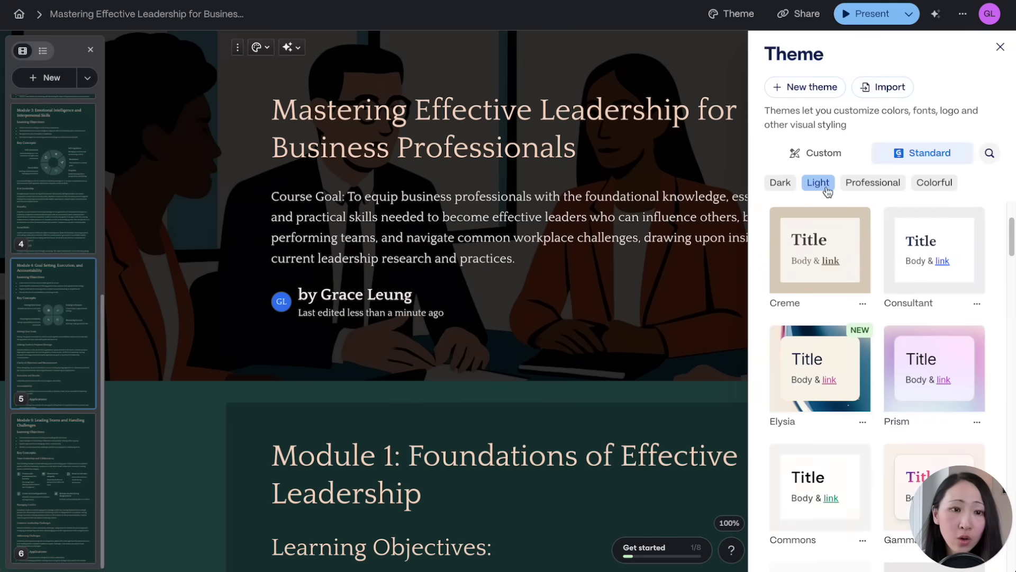
{"action": "left_click", "coordinate": [942, 265]}
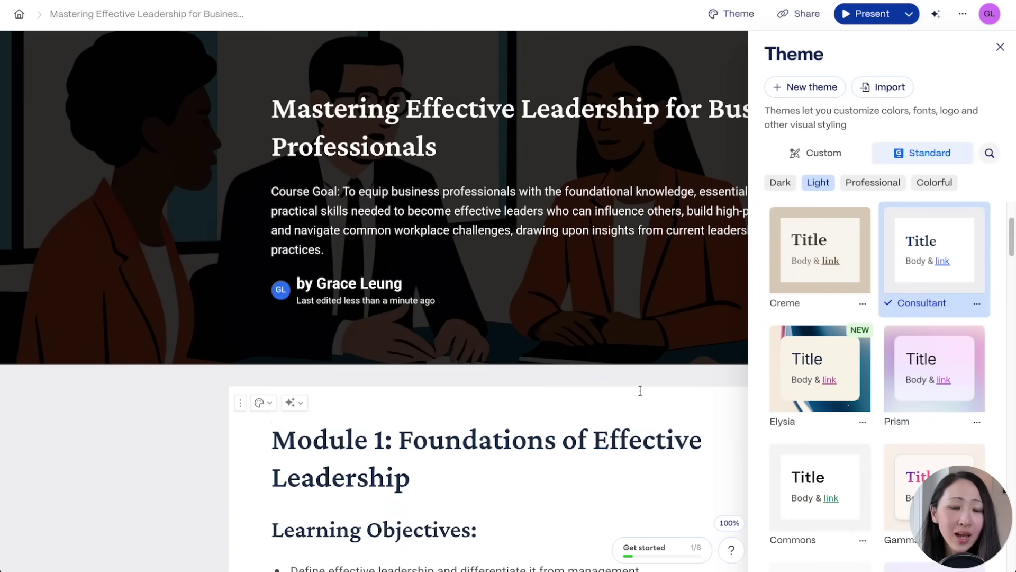
{"action": "left_click", "coordinate": [1000, 46]}
{"action": "scroll", "coordinate": [539, 286], "scroll_direction": "down", "scroll_amount": 20}
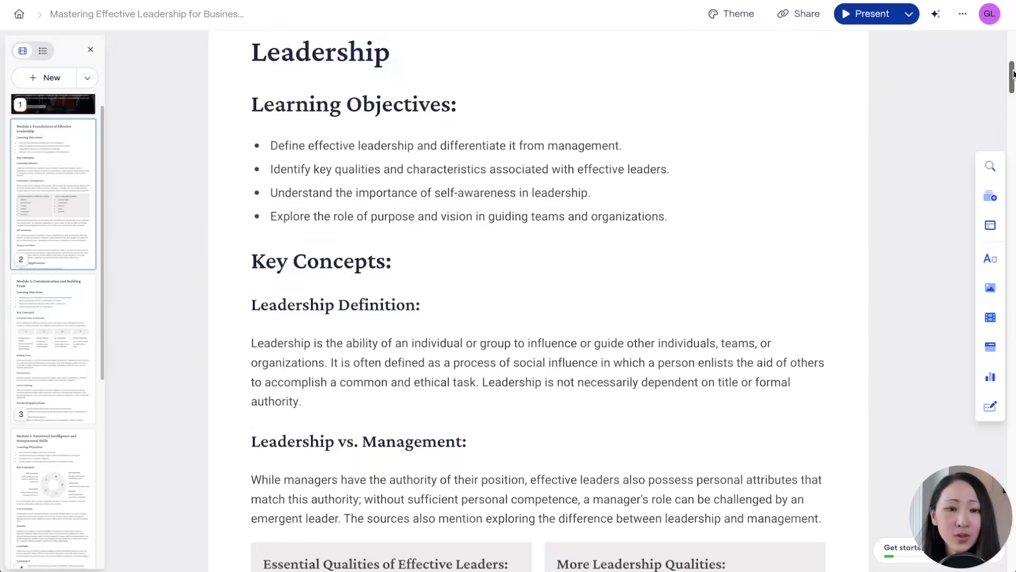
{"action": "scroll", "coordinate": [539, 286], "scroll_direction": "down", "scroll_amount": 10}
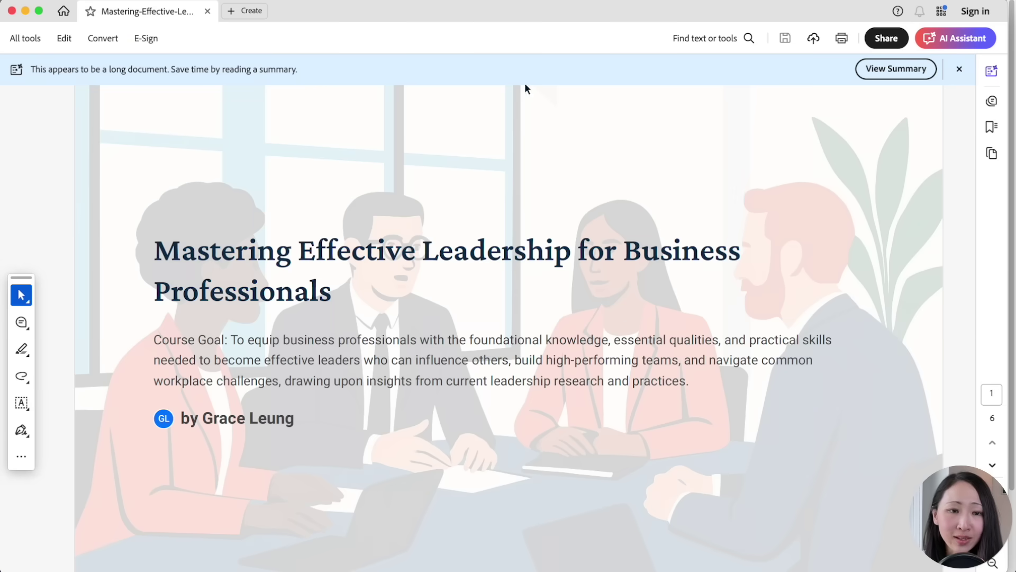
Scroll through pages 1 to 6 of the Mastering Effective Leadership PDF in Acrobat
{"action": "scroll", "coordinate": [865, 291], "scroll_direction": "down", "scroll_amount": 5}
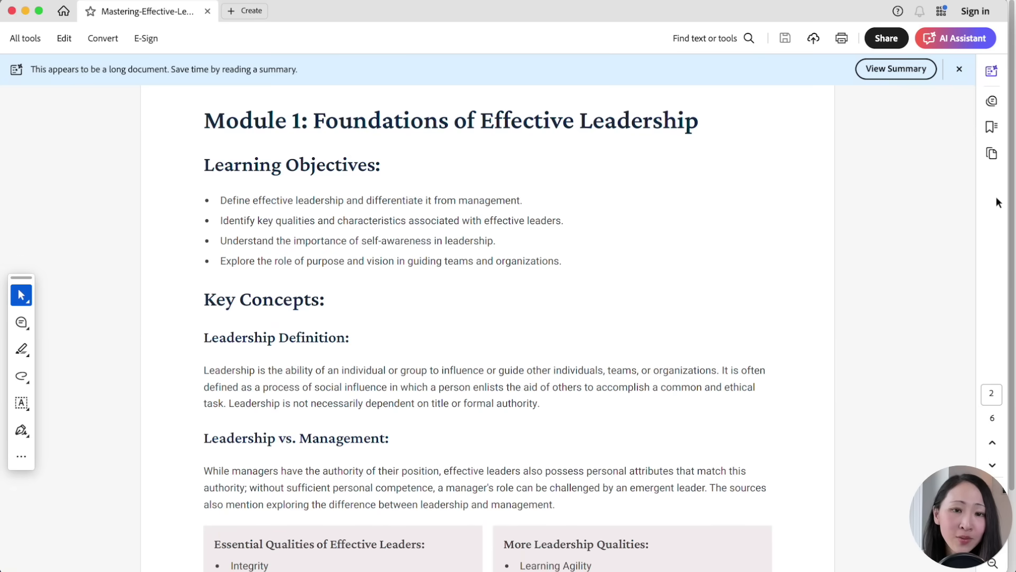
{"action": "scroll", "coordinate": [849, 280], "scroll_direction": "down", "scroll_amount": 1}
{"action": "scroll", "coordinate": [820, 312], "scroll_direction": "down", "scroll_amount": 20}
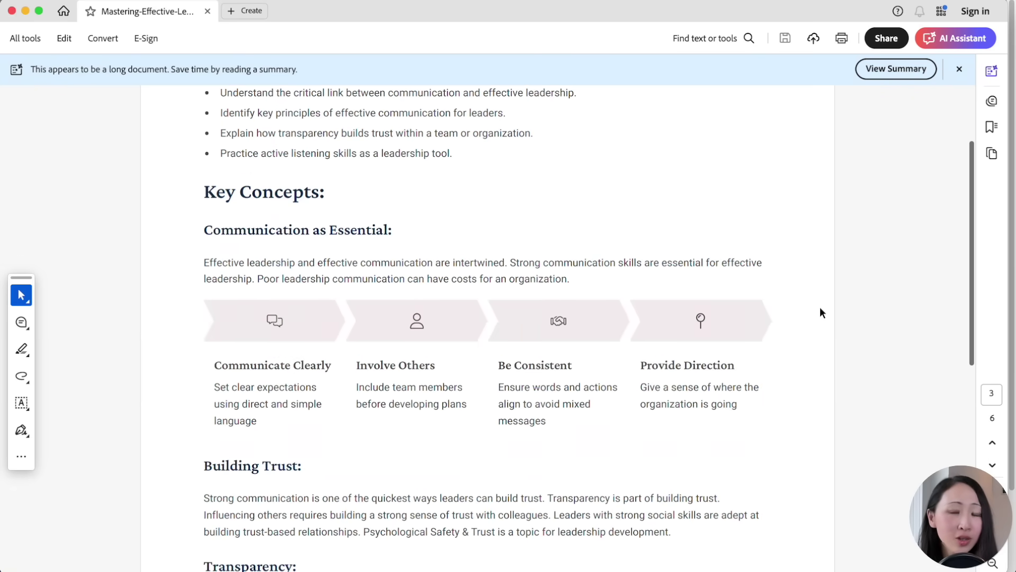
{"action": "scroll", "coordinate": [820, 309], "scroll_direction": "down", "scroll_amount": 20}
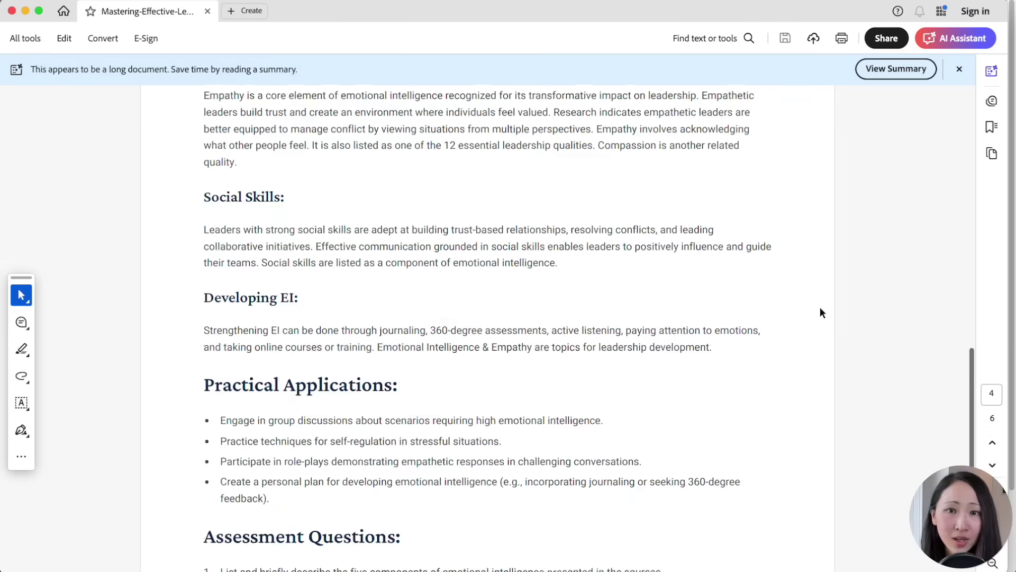
{"action": "scroll", "coordinate": [820, 306], "scroll_direction": "down", "scroll_amount": 20}
{"action": "scroll", "coordinate": [820, 306], "scroll_direction": "up", "scroll_amount": 4}
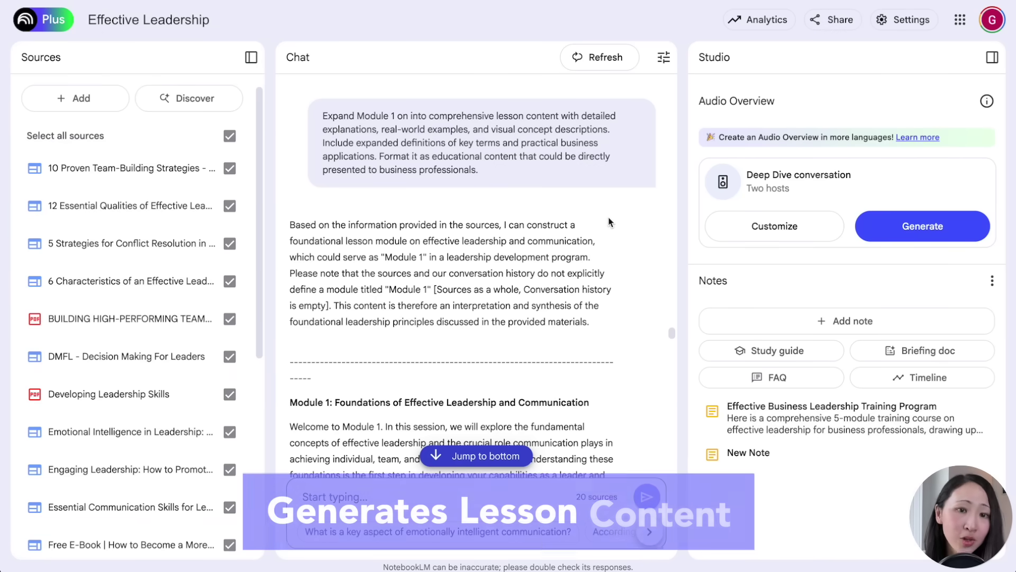
Select the Module 1 lesson text in the NotebookLM chat answer for copying
{"action": "scroll", "coordinate": [608, 224], "scroll_direction": "down", "scroll_amount": 2}
{"action": "scroll", "coordinate": [608, 223], "scroll_direction": "down", "scroll_amount": 3}
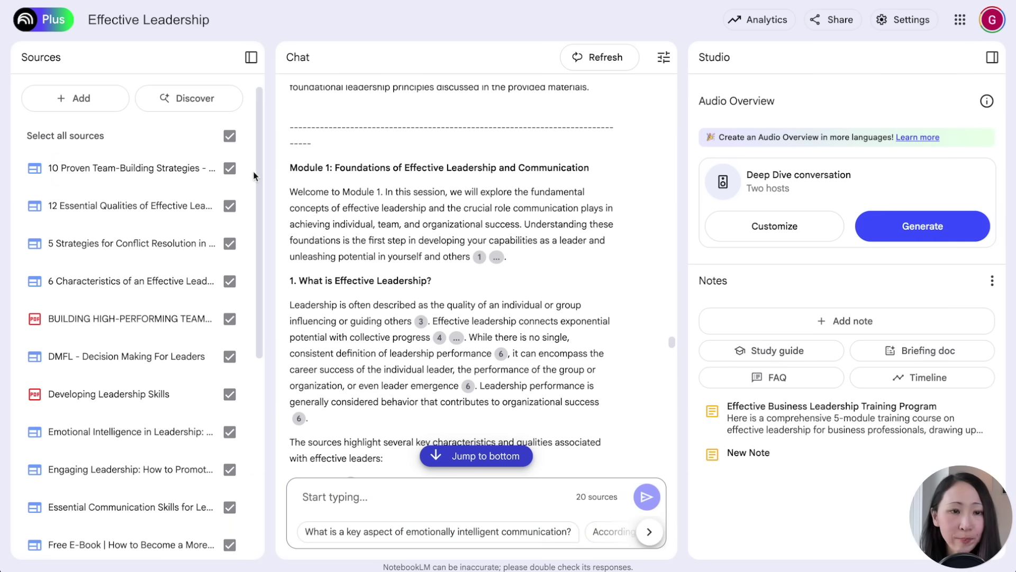
{"action": "left_click_drag", "start_coordinate": [288, 173], "coordinate": [547, 272]}
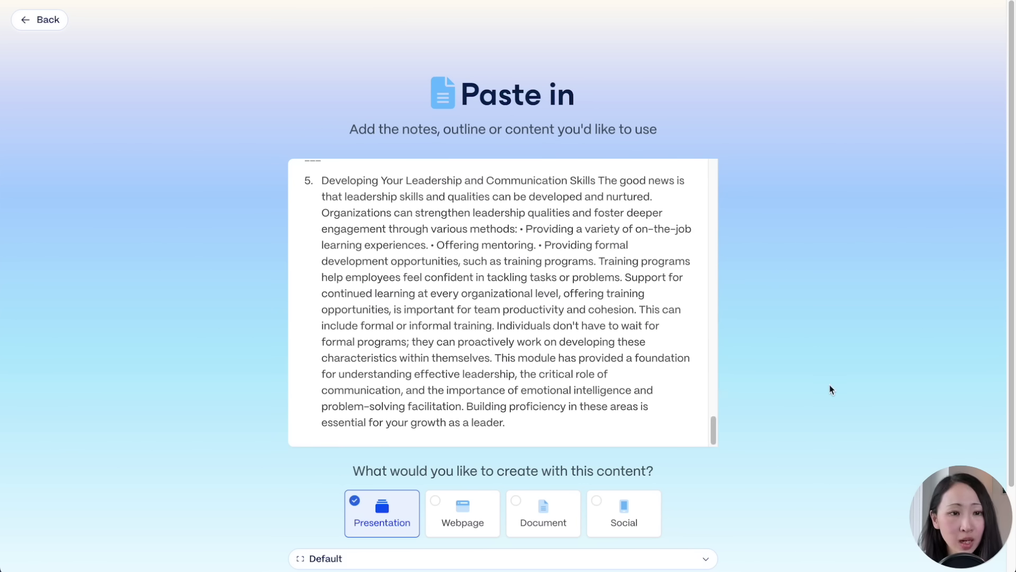
{"action": "scroll", "coordinate": [830, 387], "scroll_direction": "down", "scroll_amount": 3}
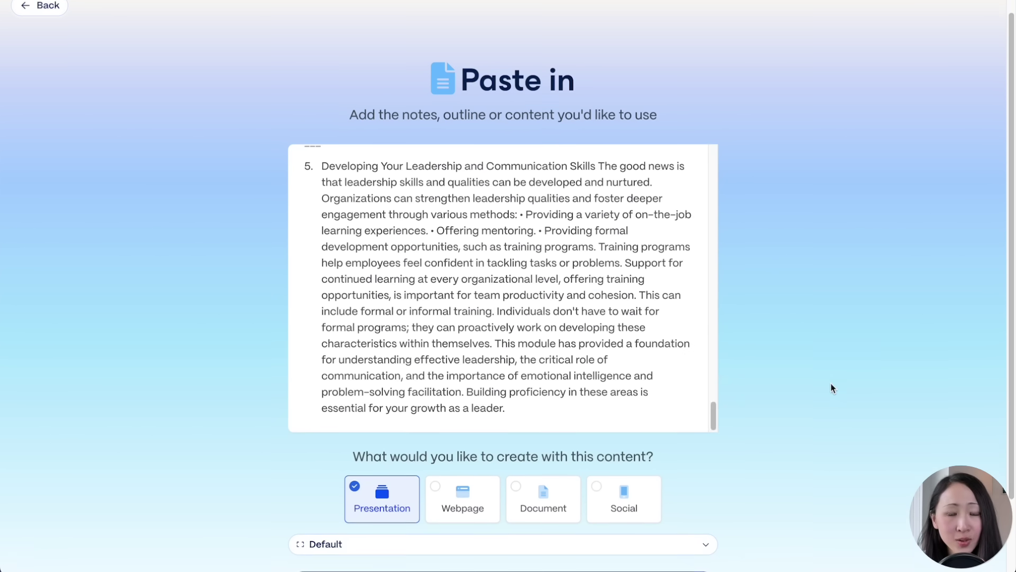
Choose the Traditional page style, continue, and review the AI image models under Images
{"action": "left_click", "coordinate": [554, 475]}
{"action": "left_click", "coordinate": [341, 407]}
{"action": "left_click", "coordinate": [508, 518]}
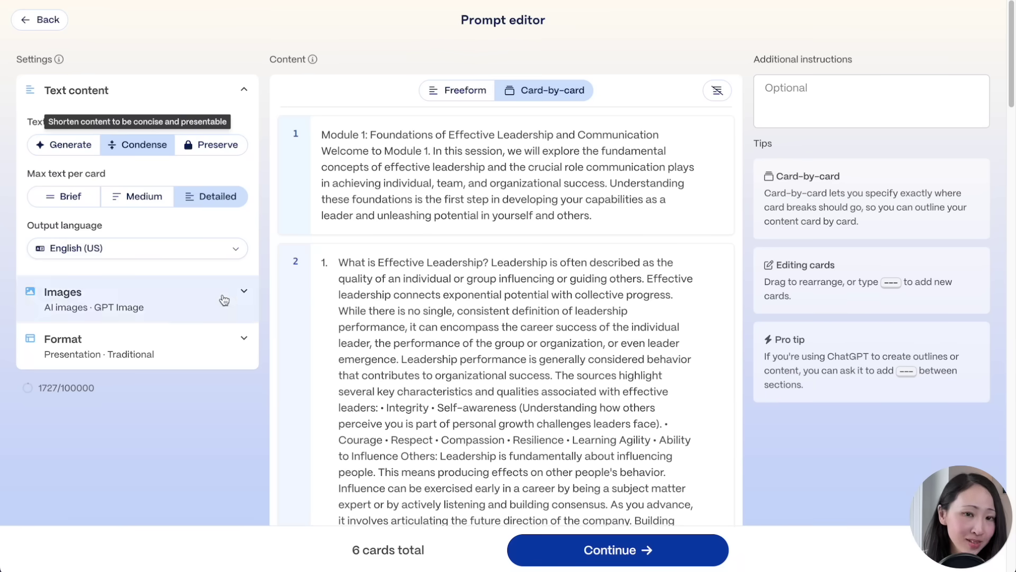
{"action": "left_click", "coordinate": [63, 291]}
{"action": "left_click", "coordinate": [235, 359]}
{"action": "key", "text": "Escape"}
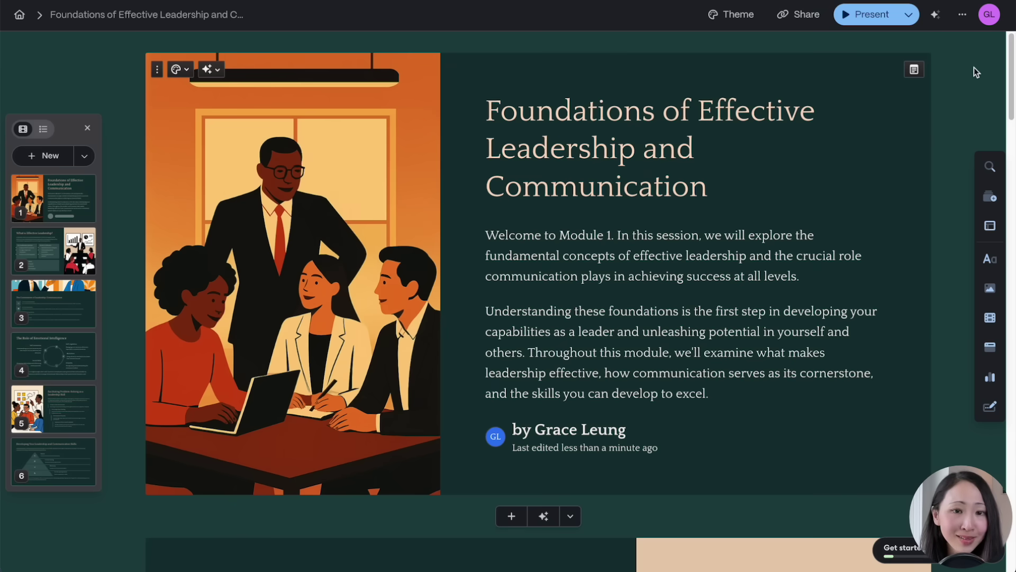
{"action": "left_click_drag", "start_coordinate": [1010, 52], "coordinate": [1013, 472]}
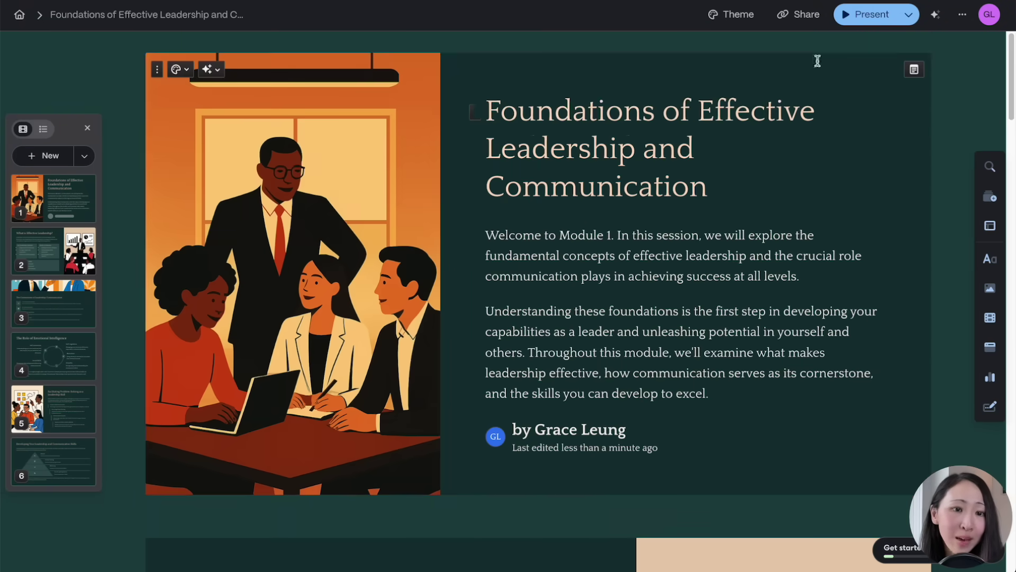
Put a bold 'Module 1:' line above the title on the title card
{"action": "type", "text": "M"}
{"action": "key", "text": "Return"}
{"action": "left_click_drag", "start_coordinate": [603, 116], "coordinate": [460, 116]}
{"action": "key", "text": "ctrl+b"}
{"action": "left_click", "coordinate": [923, 302]}
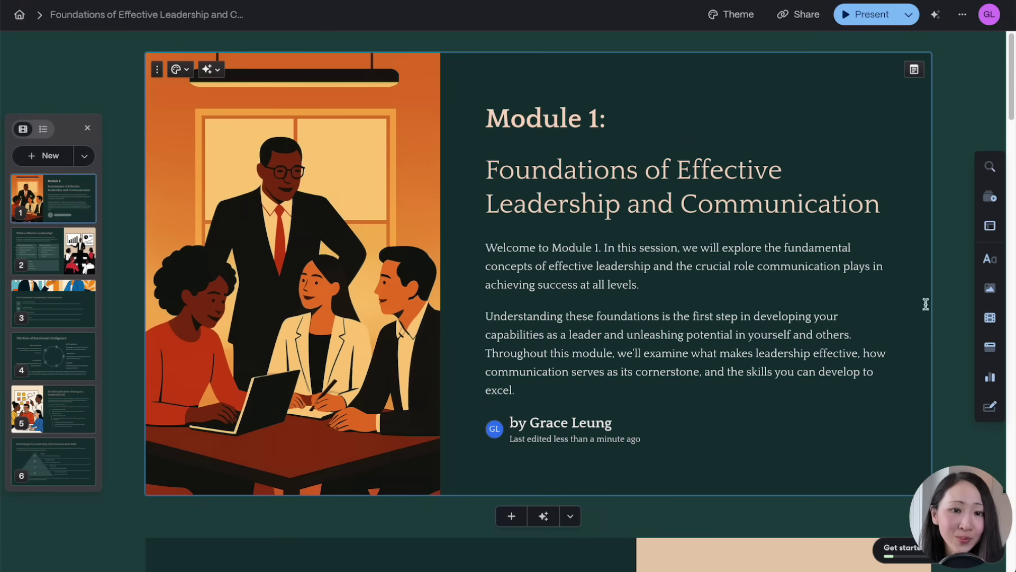
Add a new final card embedding the YouTube video 'The Key to Effective Leadership'
{"action": "left_click_drag", "start_coordinate": [1011, 95], "coordinate": [1011, 546]}
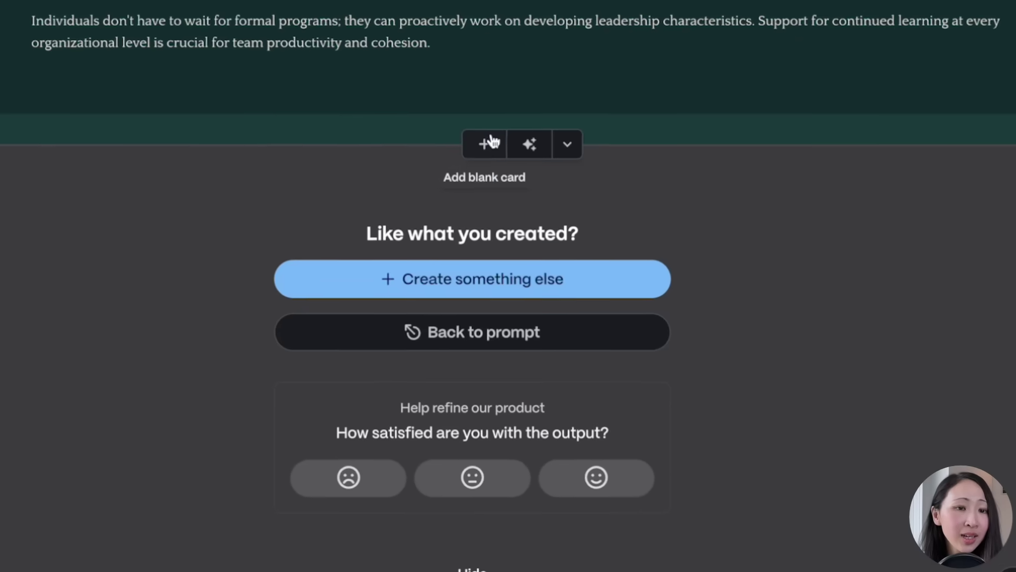
{"action": "left_click", "coordinate": [513, 239]}
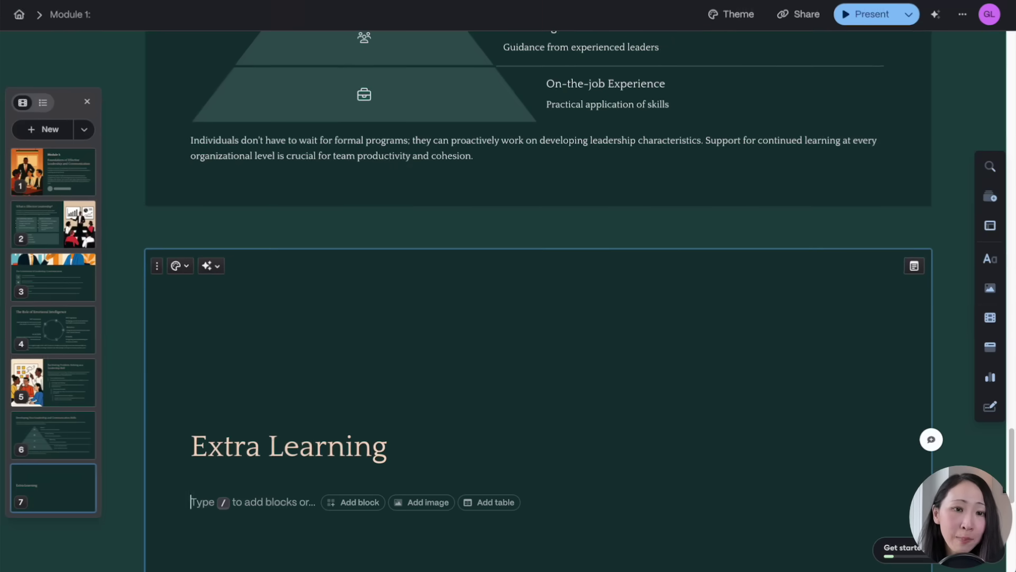
{"action": "mouse_move", "coordinate": [991, 316]}
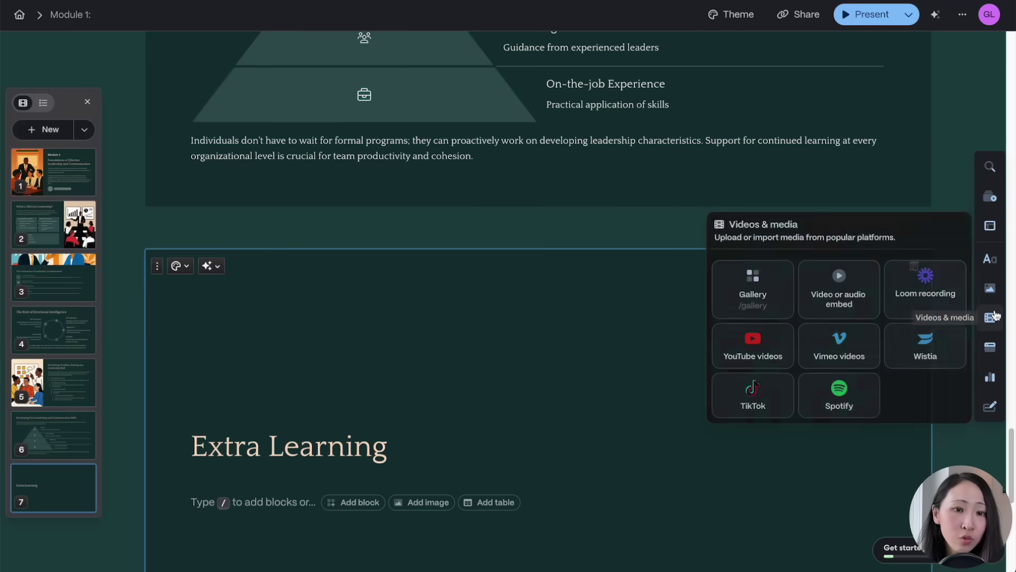
{"action": "left_click", "coordinate": [740, 347]}
{"action": "type", "text": "https://youtu.be/CZTkeZHKeVs"}
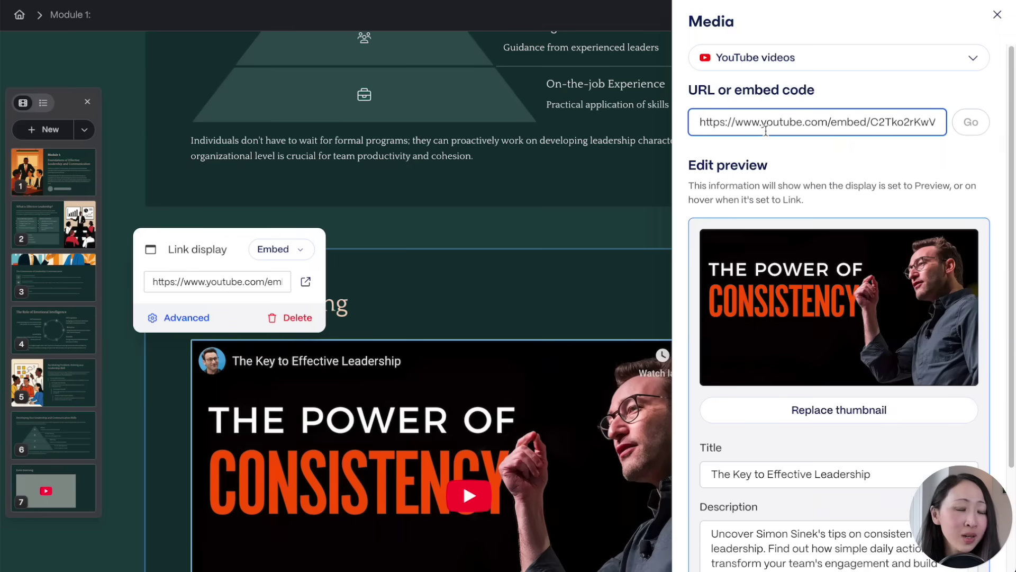
{"action": "left_click", "coordinate": [574, 214]}
{"action": "scroll", "coordinate": [841, 276], "scroll_direction": "down", "scroll_amount": 3}
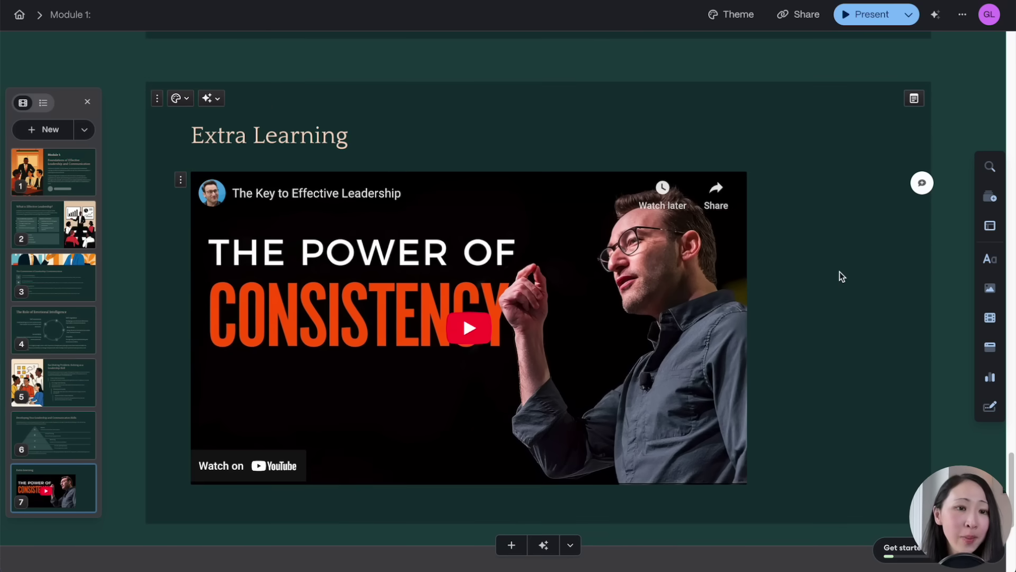
{"action": "left_click_drag", "start_coordinate": [1012, 471], "coordinate": [1013, 57]}
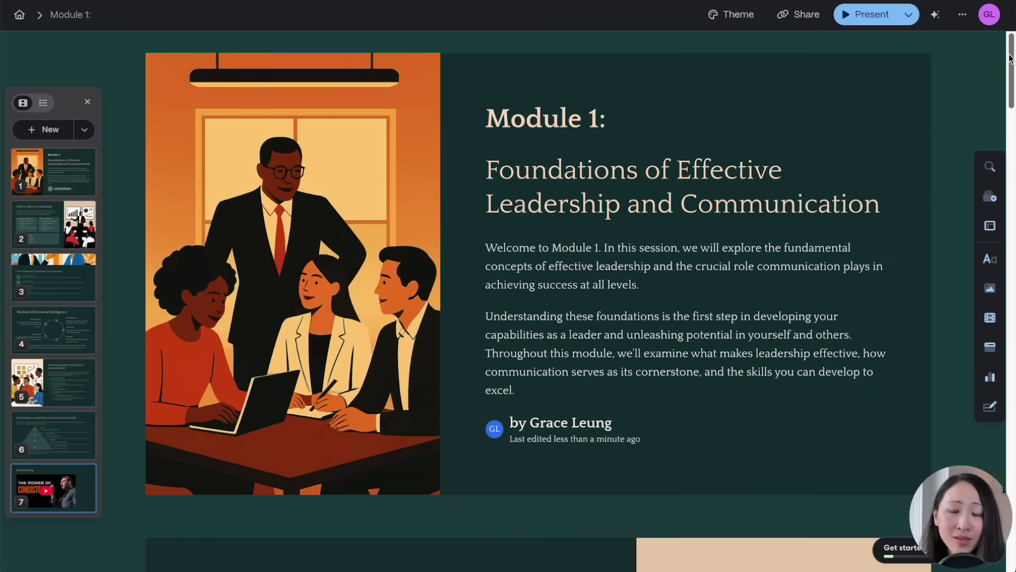
Present the deck through the communication and skills slides to the Extra Learning video, then exit
{"action": "left_click", "coordinate": [863, 20]}
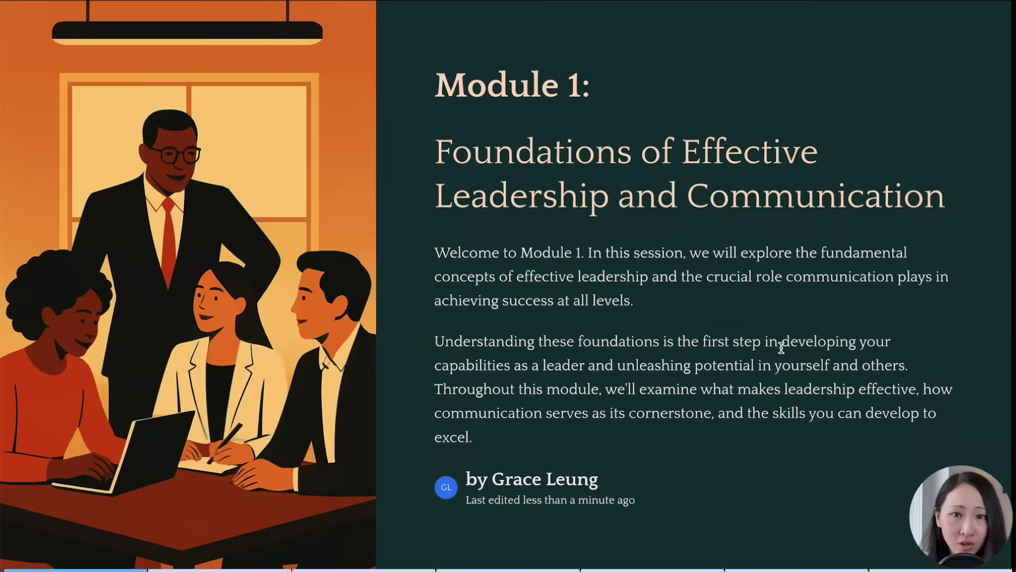
{"action": "key", "text": "Right"}
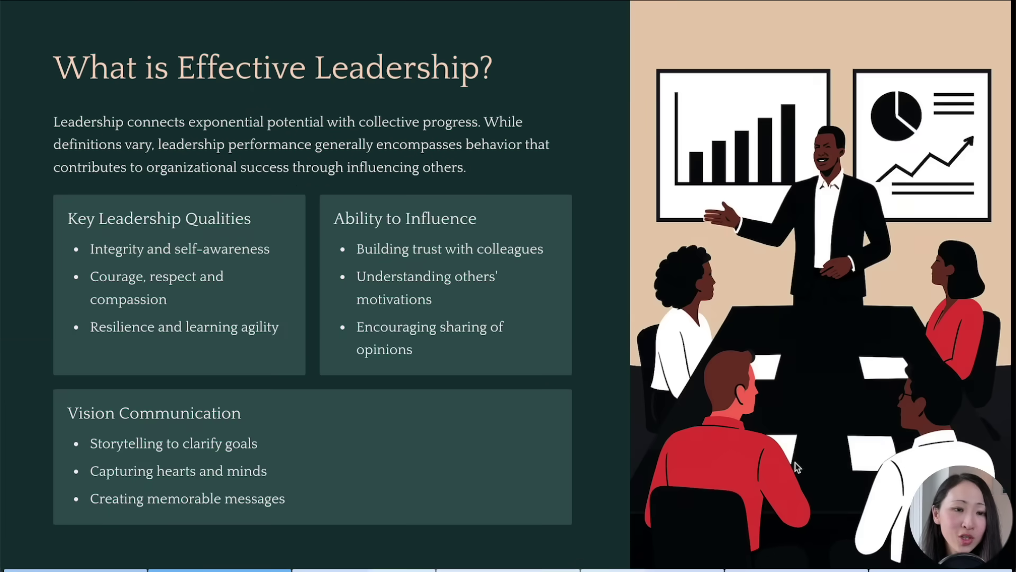
{"action": "key", "text": "Right"}
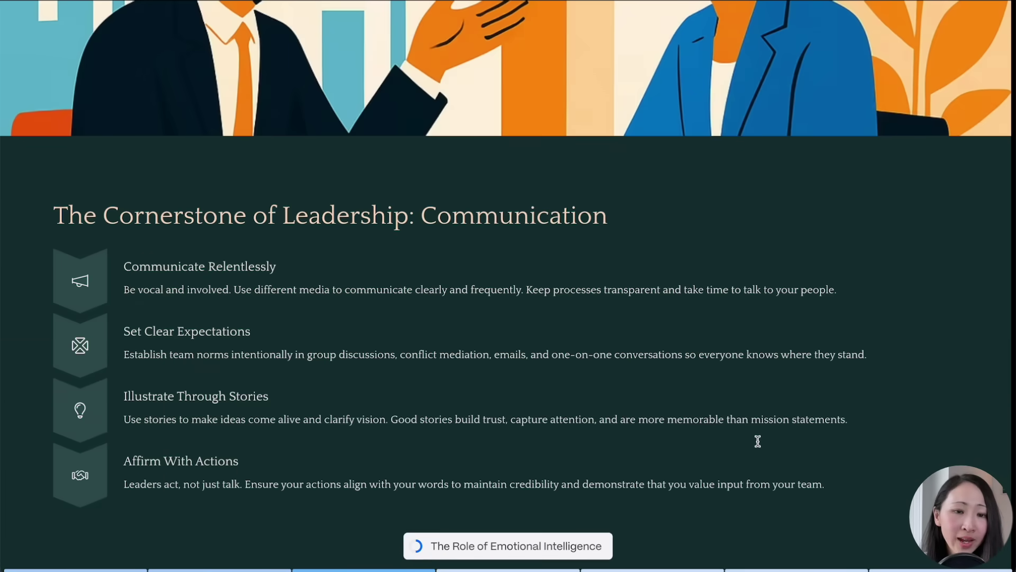
{"action": "key", "text": "Right"}
{"action": "key", "text": "Right"}
{"action": "key", "text": "Right"}
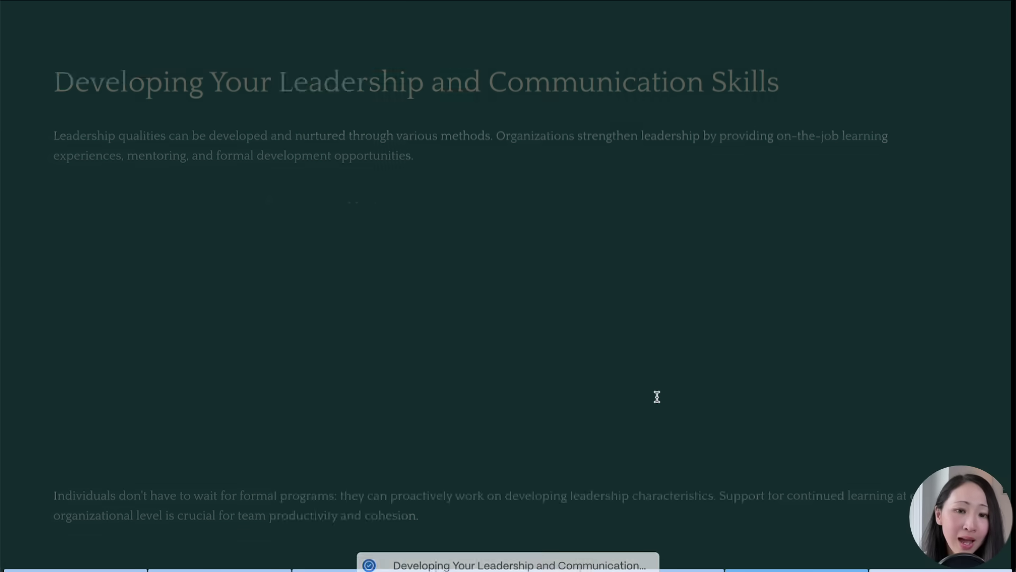
{"action": "key", "text": "Right"}
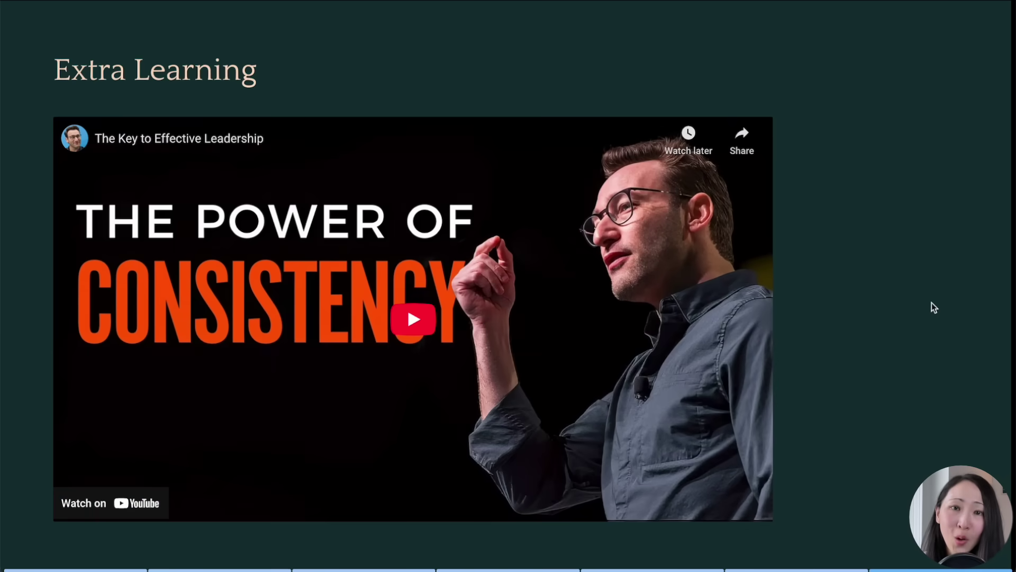
{"action": "key", "text": "Escape"}
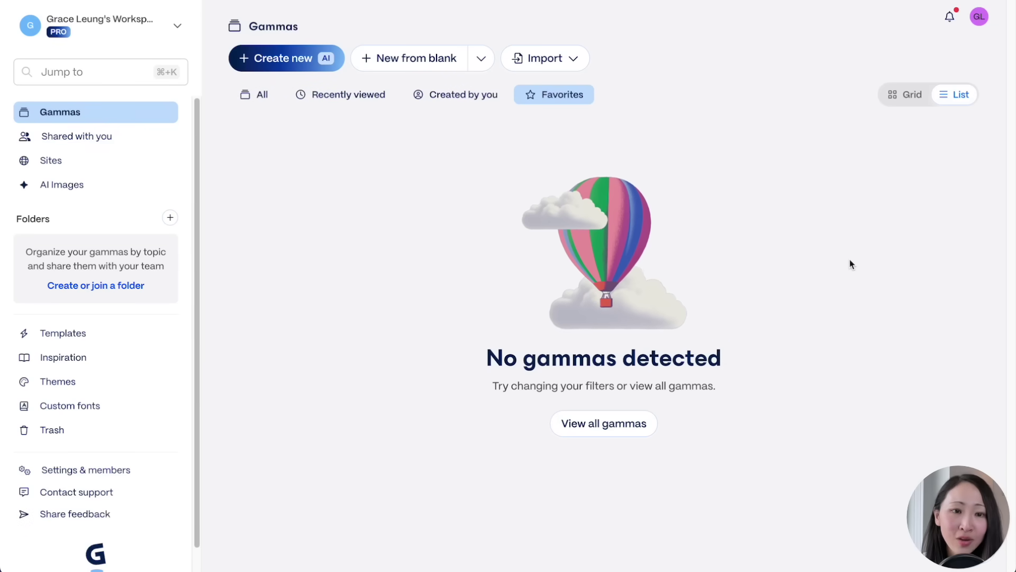
Generate a Portrait social outline from the prompt 'How to become a digital marketer with zero experience'
{"action": "left_click", "coordinate": [279, 59]}
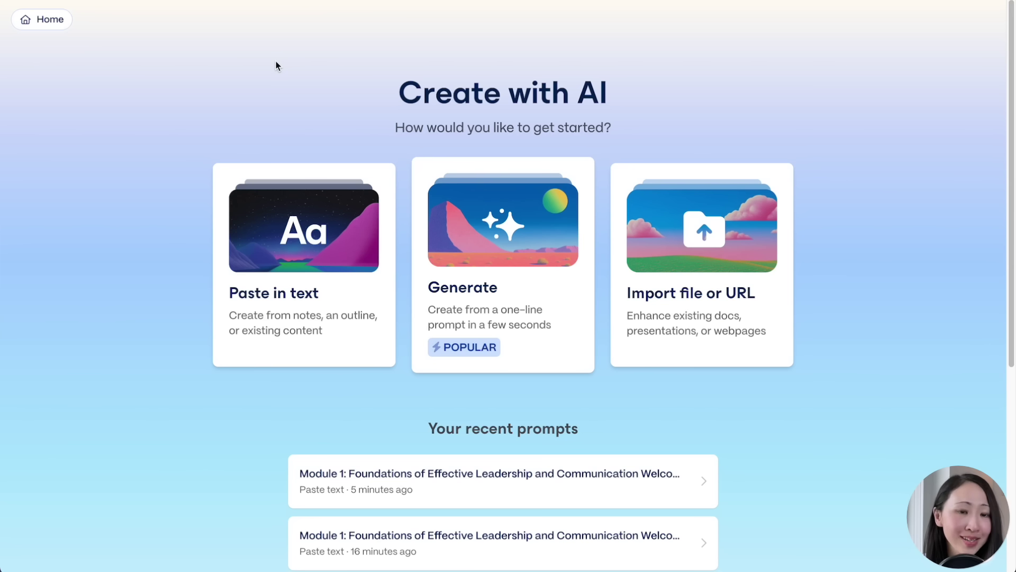
{"action": "left_click", "coordinate": [539, 235]}
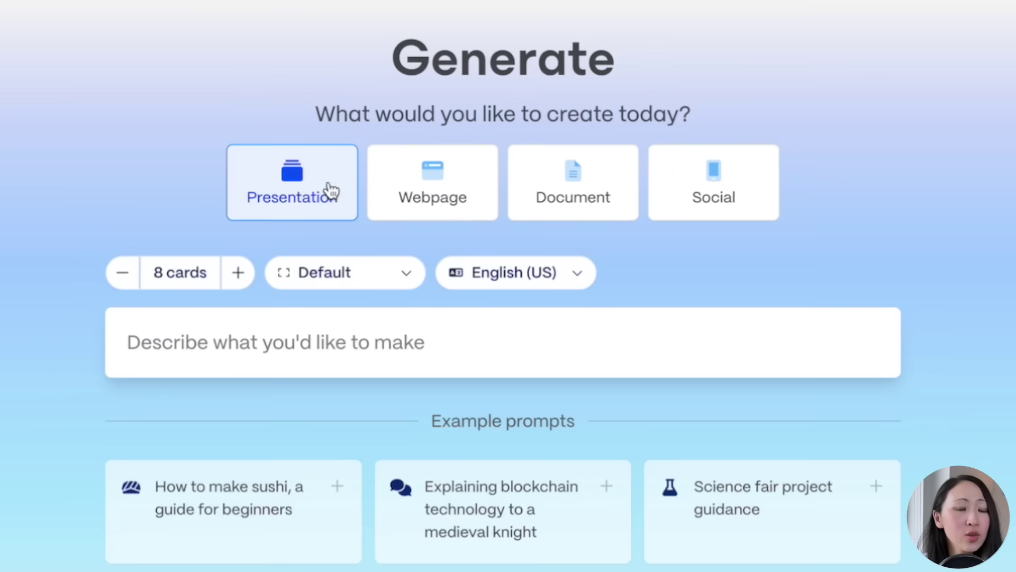
{"action": "left_click", "coordinate": [707, 194]}
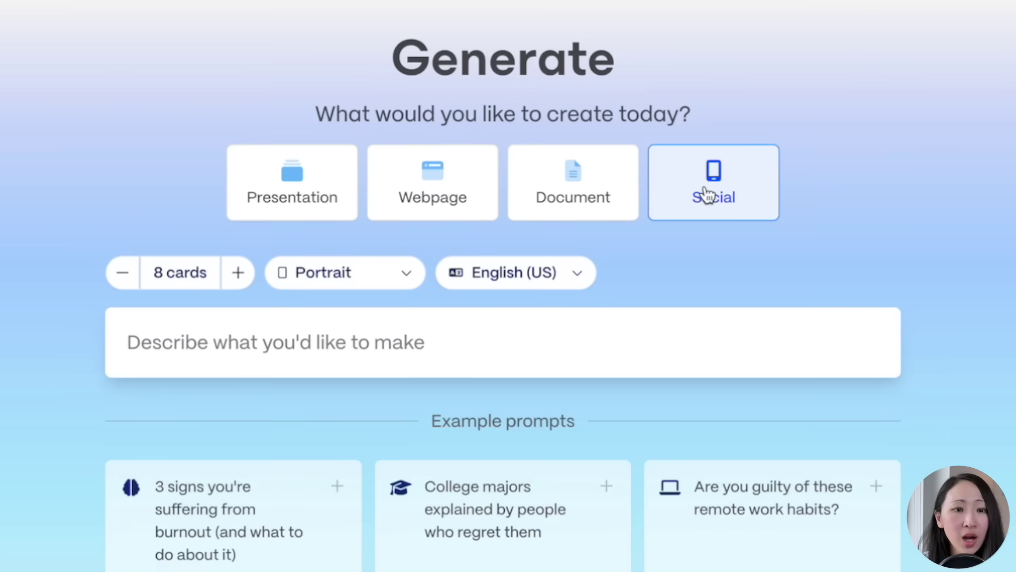
{"action": "left_click", "coordinate": [556, 342]}
{"action": "type", "text": "How to become a digital marketer with zero experience"}
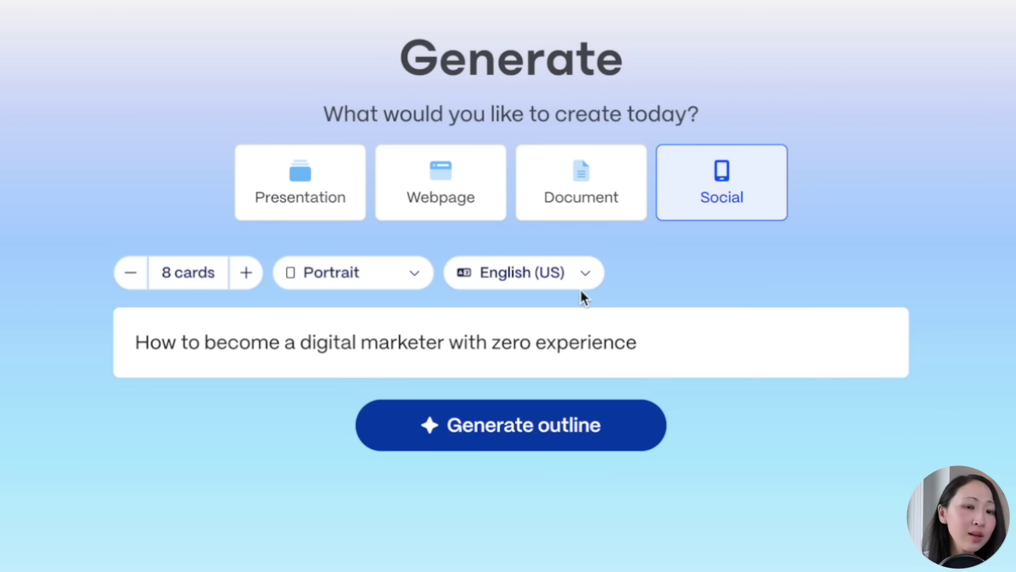
{"action": "left_click", "coordinate": [387, 272]}
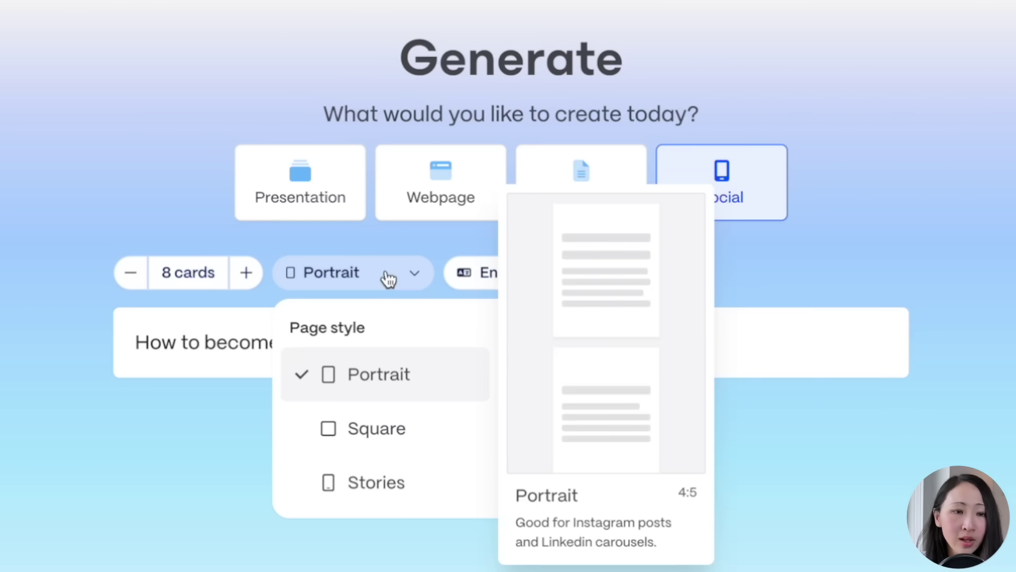
{"action": "left_click", "coordinate": [408, 377]}
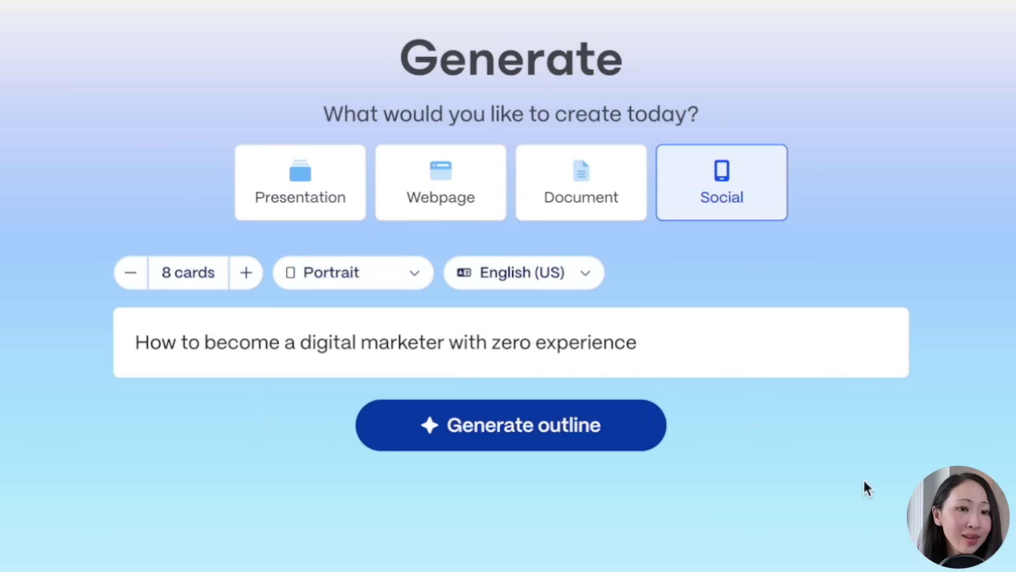
{"action": "left_click", "coordinate": [607, 446]}
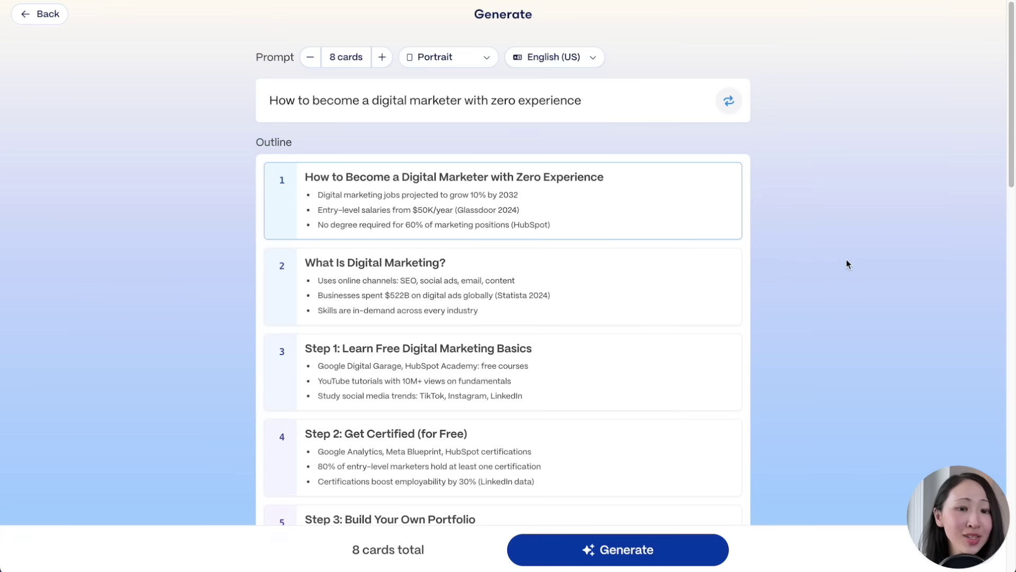
Search the theme list for 'dakt' and apply the Daktilo theme
{"action": "scroll", "coordinate": [846, 259], "scroll_direction": "down", "scroll_amount": 2}
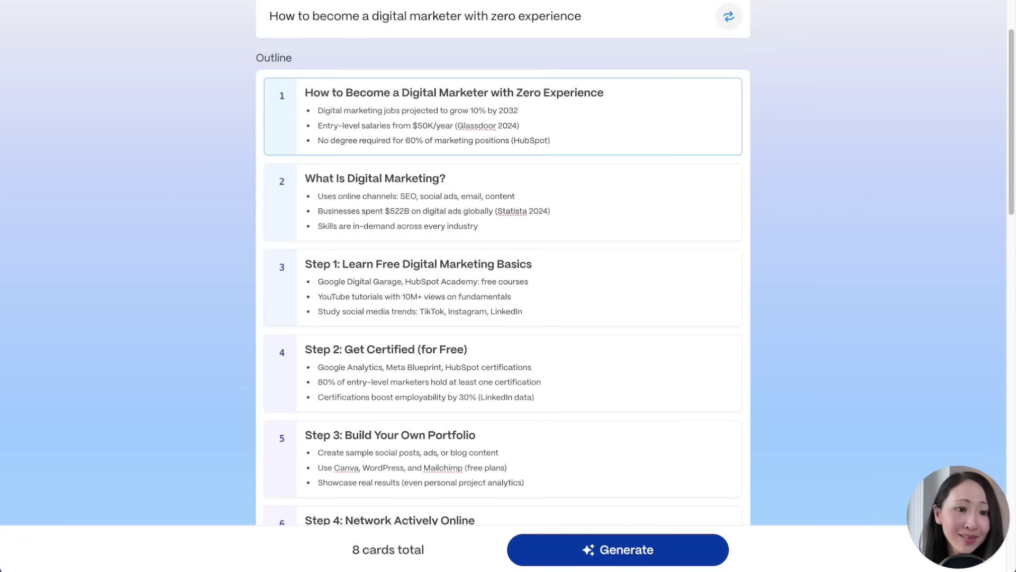
{"action": "scroll", "coordinate": [858, 111], "scroll_direction": "down", "scroll_amount": 1}
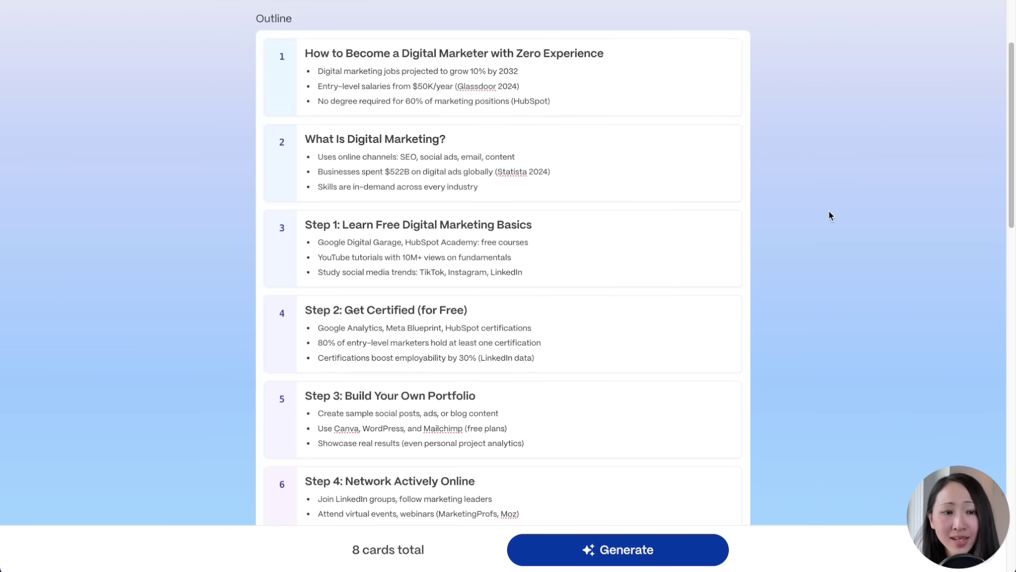
{"action": "scroll", "coordinate": [828, 211], "scroll_direction": "down", "scroll_amount": 5}
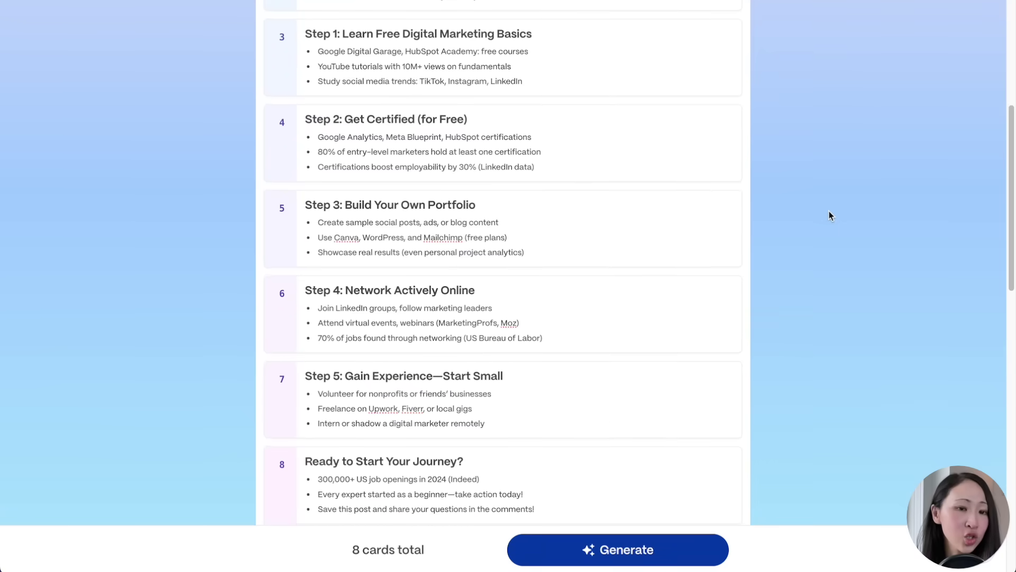
{"action": "scroll", "coordinate": [829, 212], "scroll_direction": "down", "scroll_amount": 2}
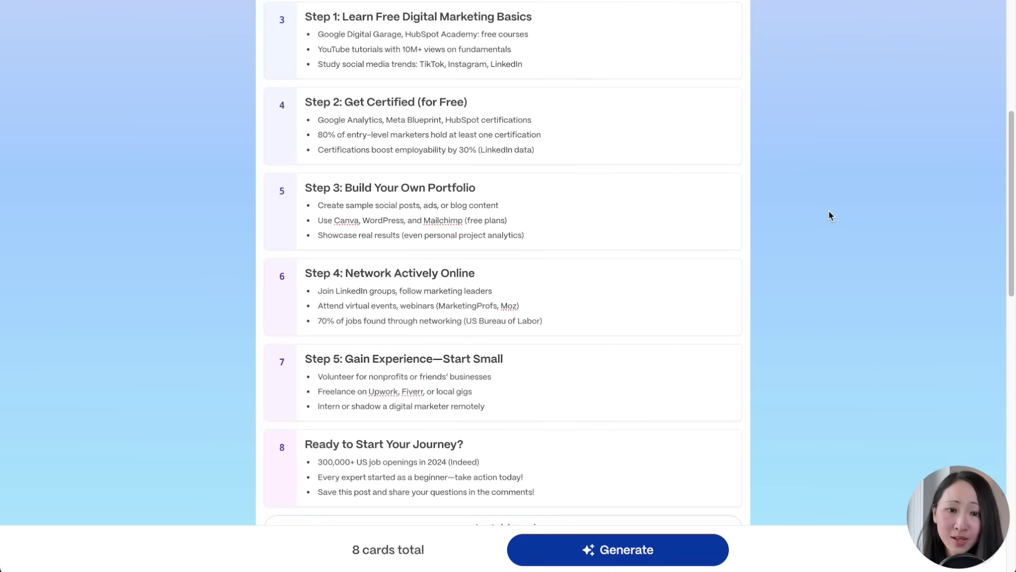
{"action": "scroll", "coordinate": [829, 211], "scroll_direction": "down", "scroll_amount": 6}
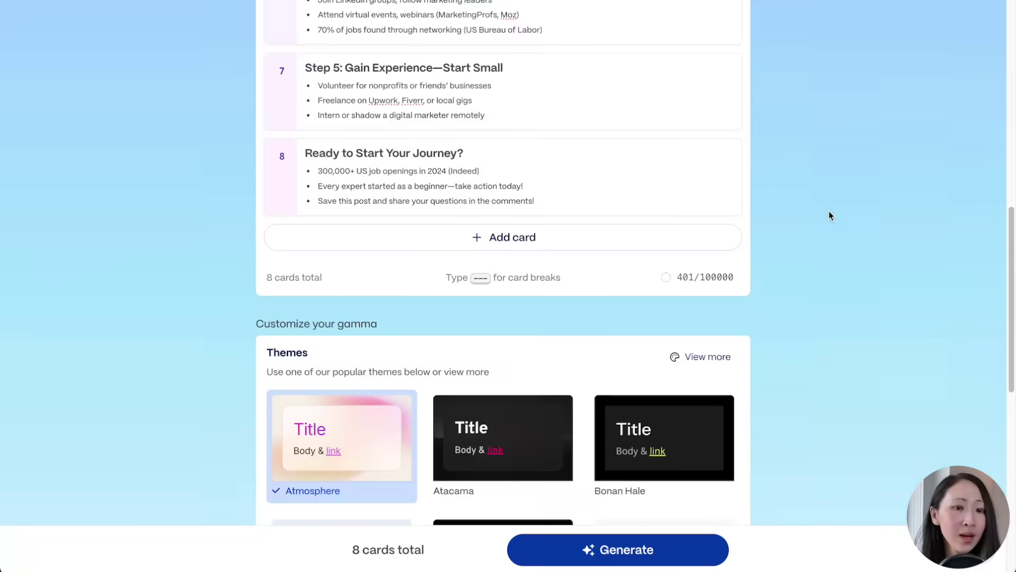
{"action": "left_click", "coordinate": [698, 356]}
{"action": "type", "text": "dakt"}
{"action": "left_click", "coordinate": [193, 215]}
{"action": "left_click", "coordinate": [825, 517]}
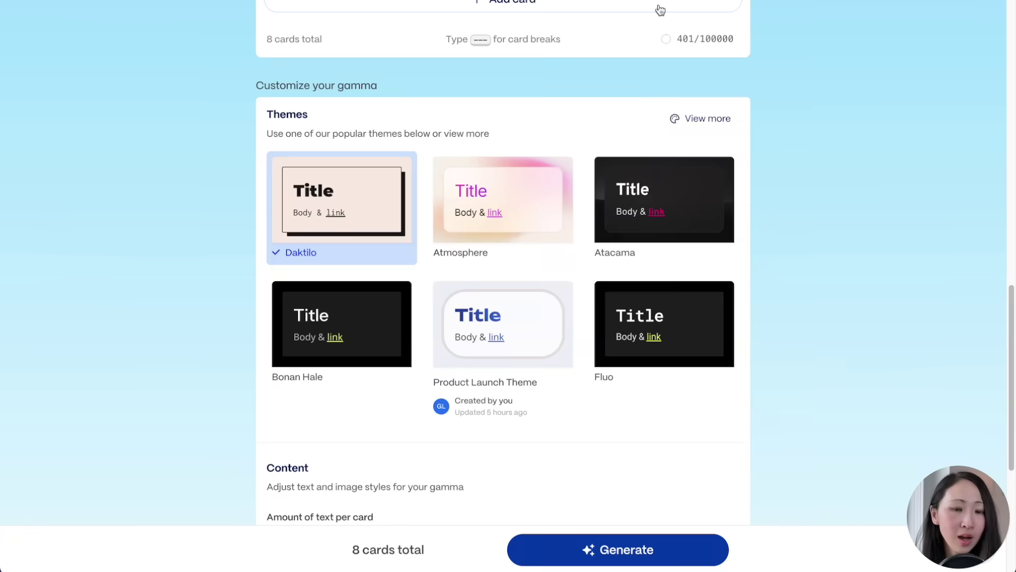
Set the carousel's image source to Illustrations
{"action": "scroll", "coordinate": [818, 229], "scroll_direction": "down", "scroll_amount": 5}
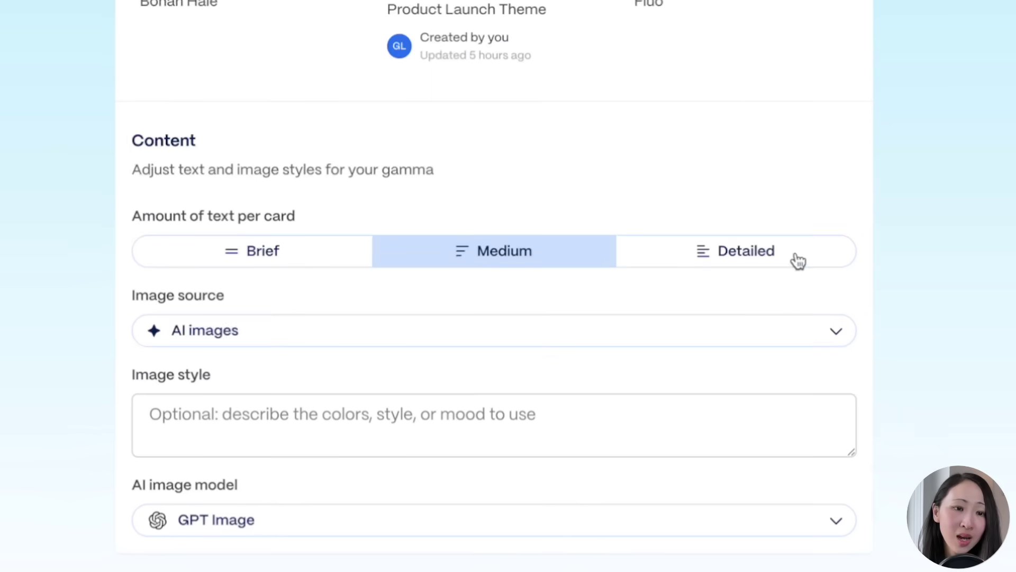
{"action": "left_click", "coordinate": [666, 354]}
{"action": "left_click_drag", "start_coordinate": [856, 152], "coordinate": [860, 249]}
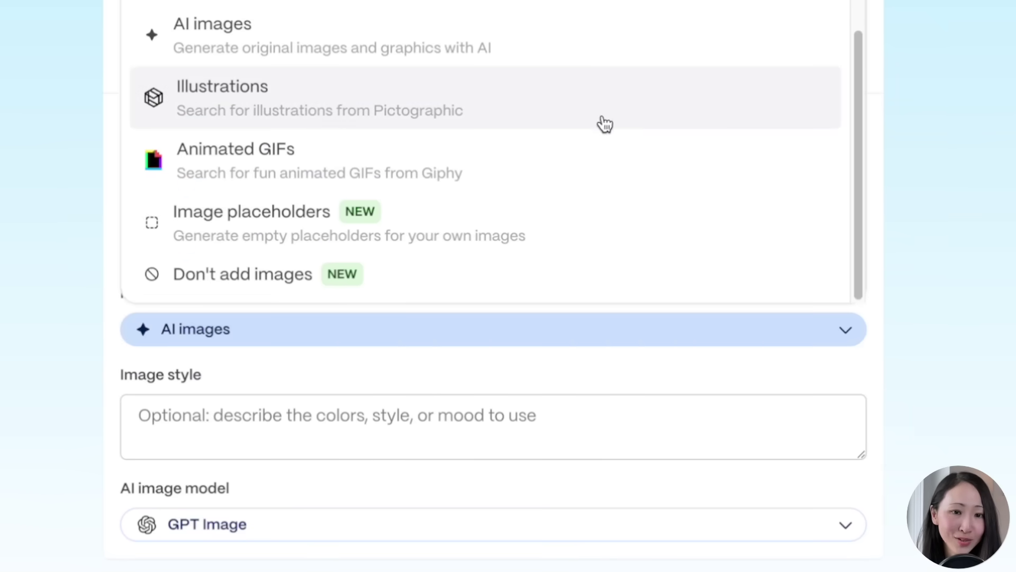
{"action": "left_click", "coordinate": [603, 123]}
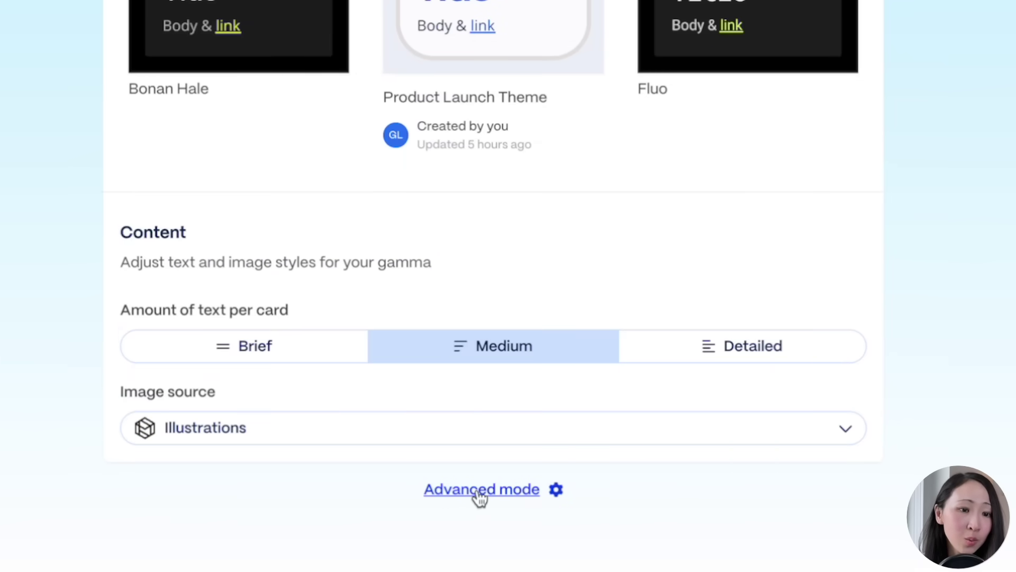
Review the card-by-card outline in Advanced mode and continue to theme selection
{"action": "left_click", "coordinate": [479, 492]}
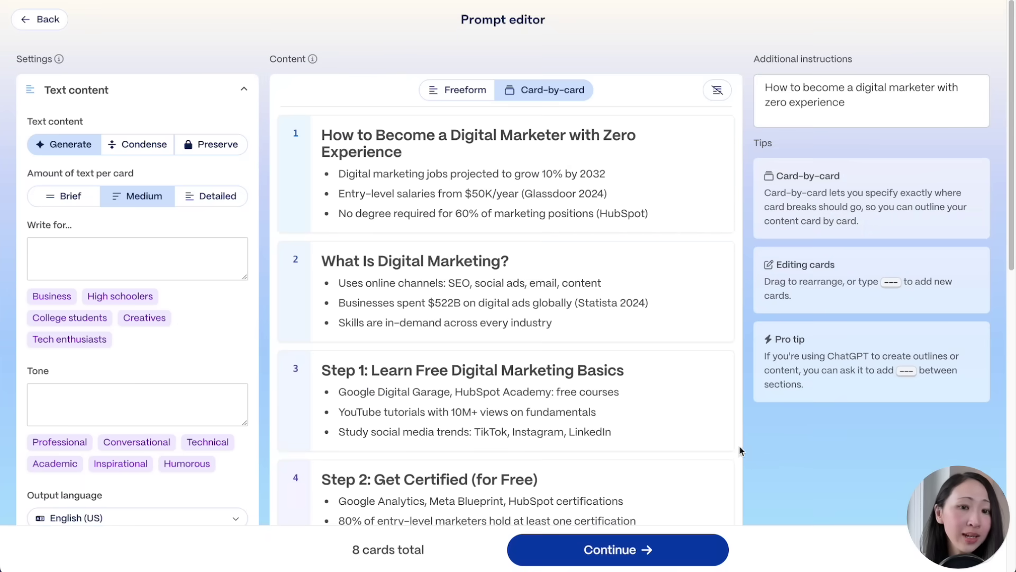
{"action": "scroll", "coordinate": [741, 449], "scroll_direction": "down", "scroll_amount": 6}
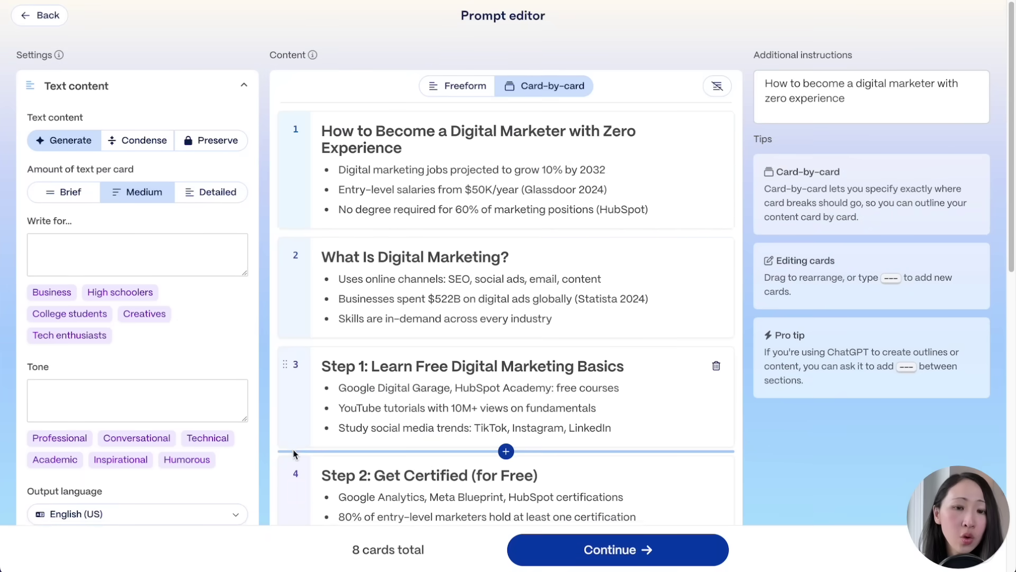
{"action": "scroll", "coordinate": [796, 427], "scroll_direction": "down", "scroll_amount": 4}
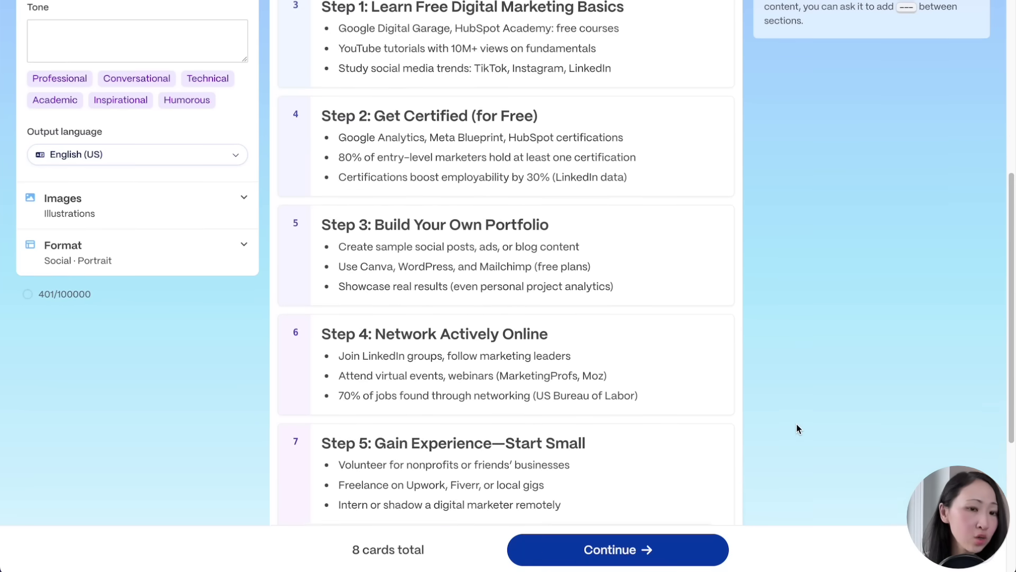
{"action": "left_click", "coordinate": [665, 550]}
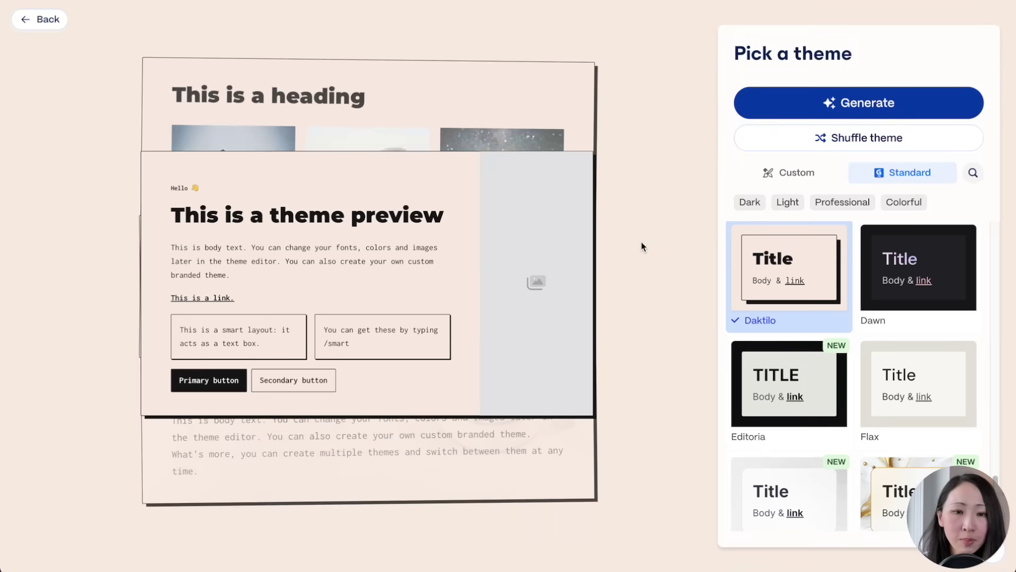
Generate the eight-card Daktilo carousel and ask AI to add colour to the Step 1 illustration
{"action": "left_click", "coordinate": [812, 107]}
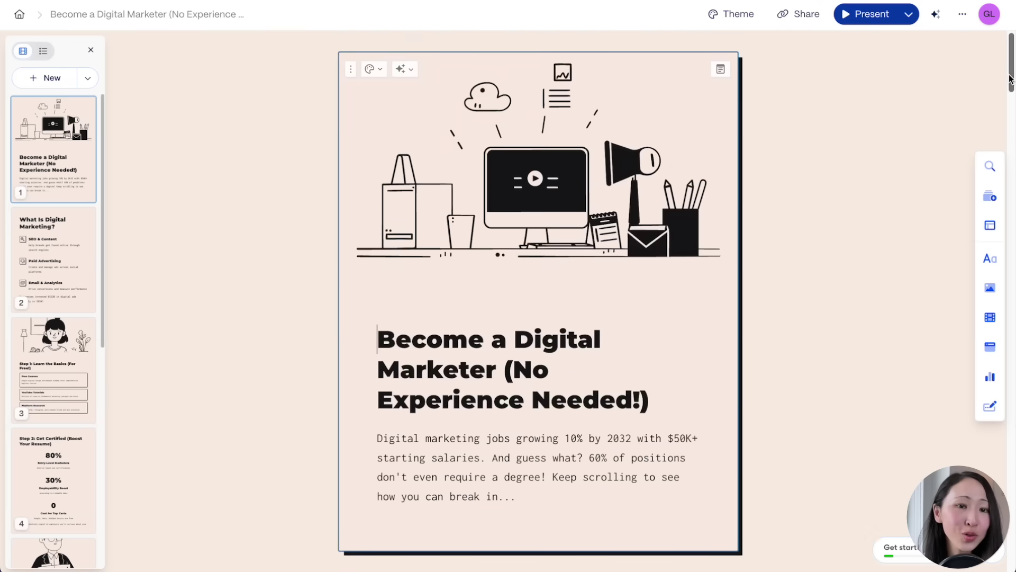
{"action": "left_click_drag", "start_coordinate": [1009, 78], "coordinate": [1009, 483]}
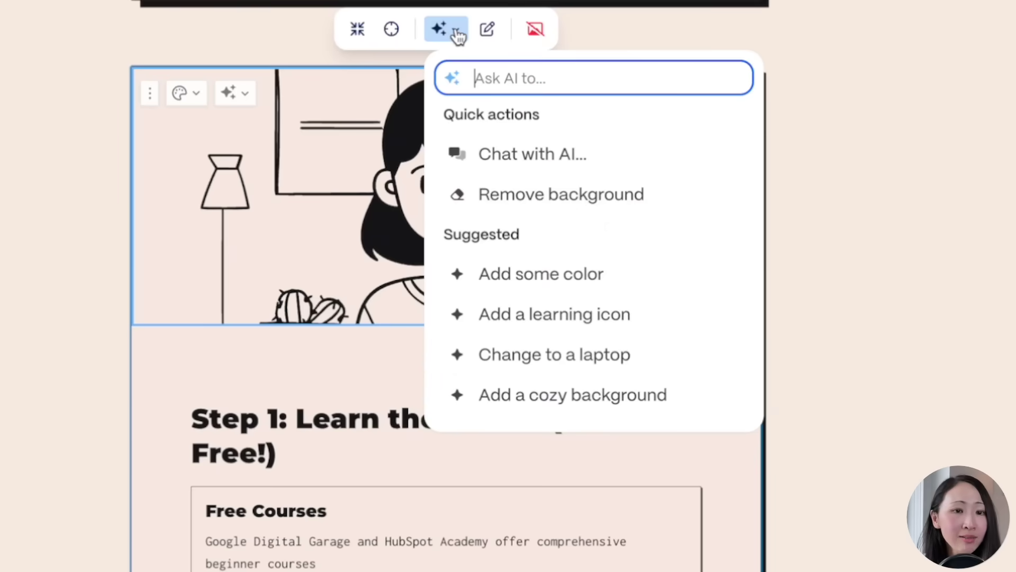
{"action": "left_click", "coordinate": [637, 277]}
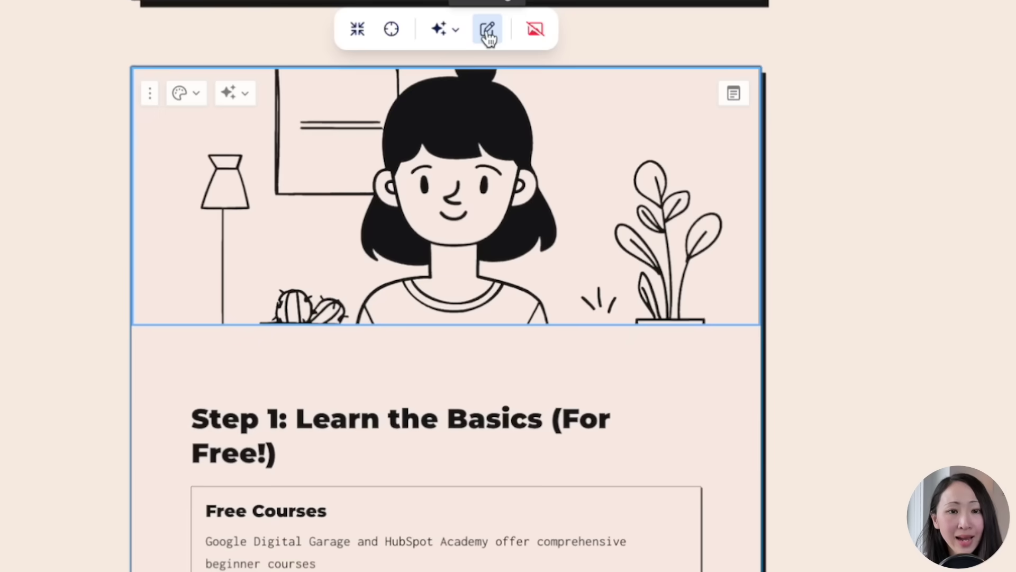
Swap the Step 1 image for a pictographic girl-at-laptop online-learning illustration and start a new AI card
{"action": "left_click", "coordinate": [487, 29]}
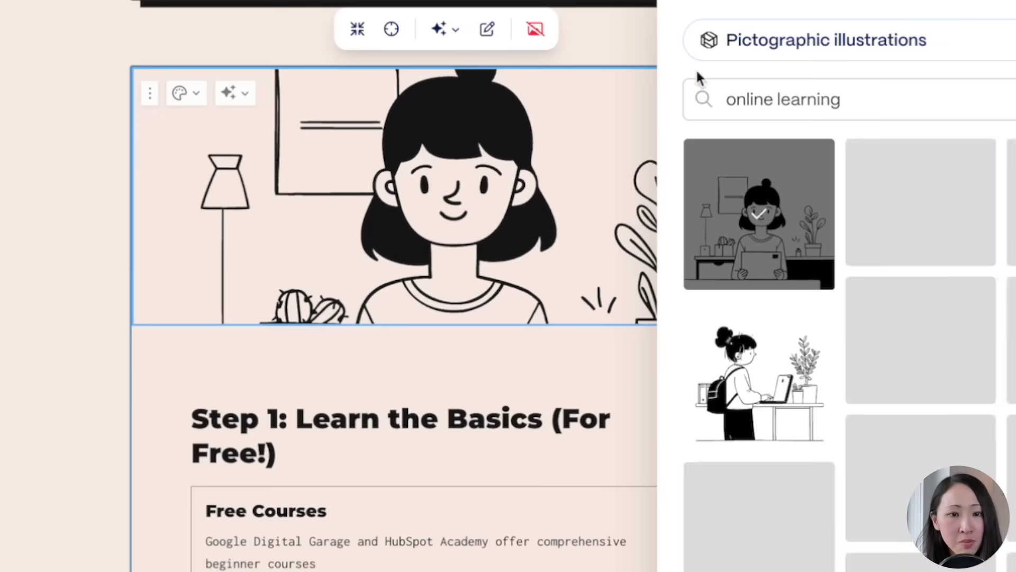
{"action": "left_click", "coordinate": [921, 158]}
{"action": "left_click", "coordinate": [736, 137]}
{"action": "scroll", "coordinate": [906, 327], "scroll_direction": "up", "scroll_amount": 5}
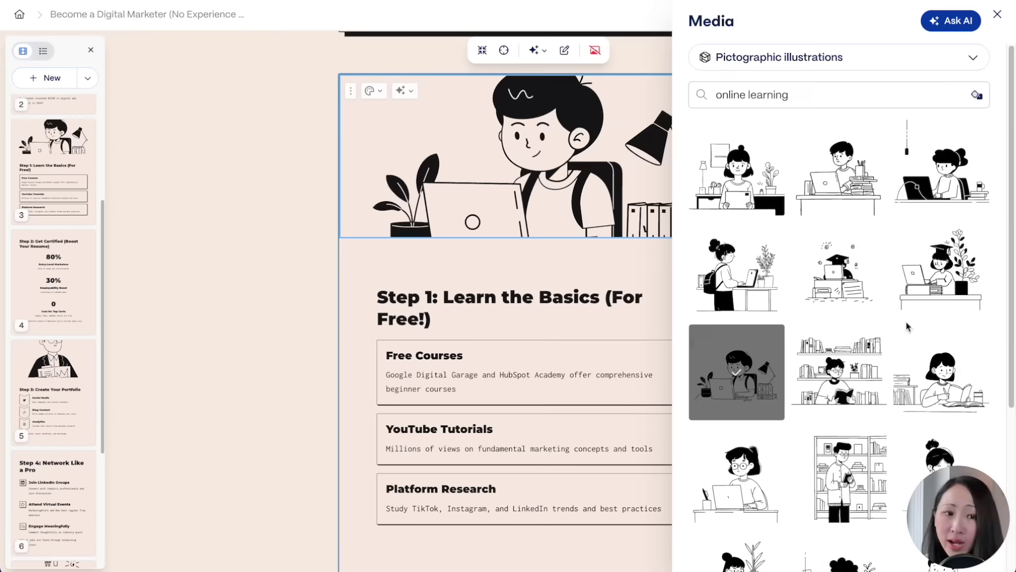
{"action": "left_click", "coordinate": [941, 167]}
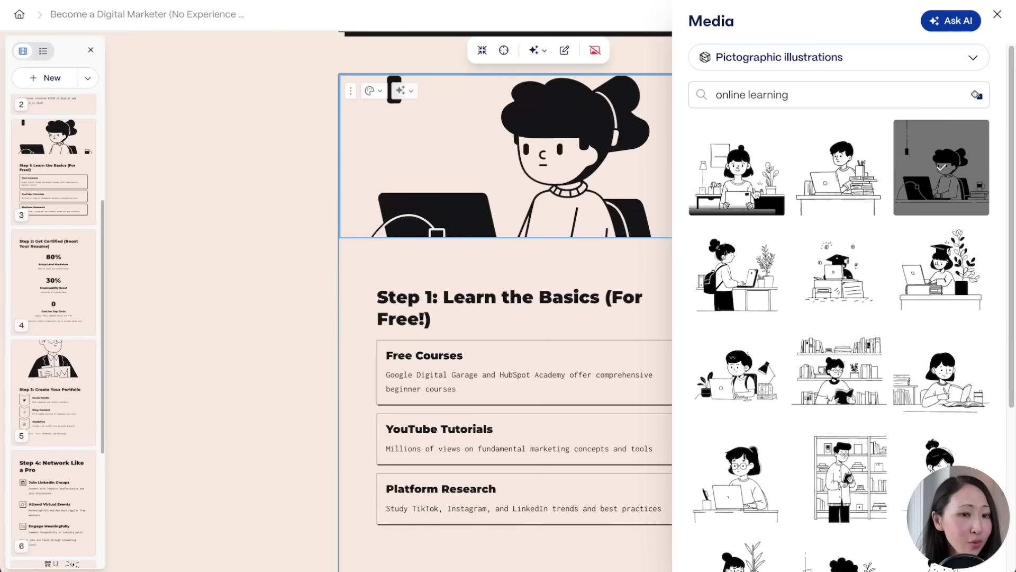
{"action": "left_click", "coordinate": [736, 174]}
{"action": "scroll", "coordinate": [866, 289], "scroll_direction": "down", "scroll_amount": 5}
{"action": "left_click", "coordinate": [782, 429]}
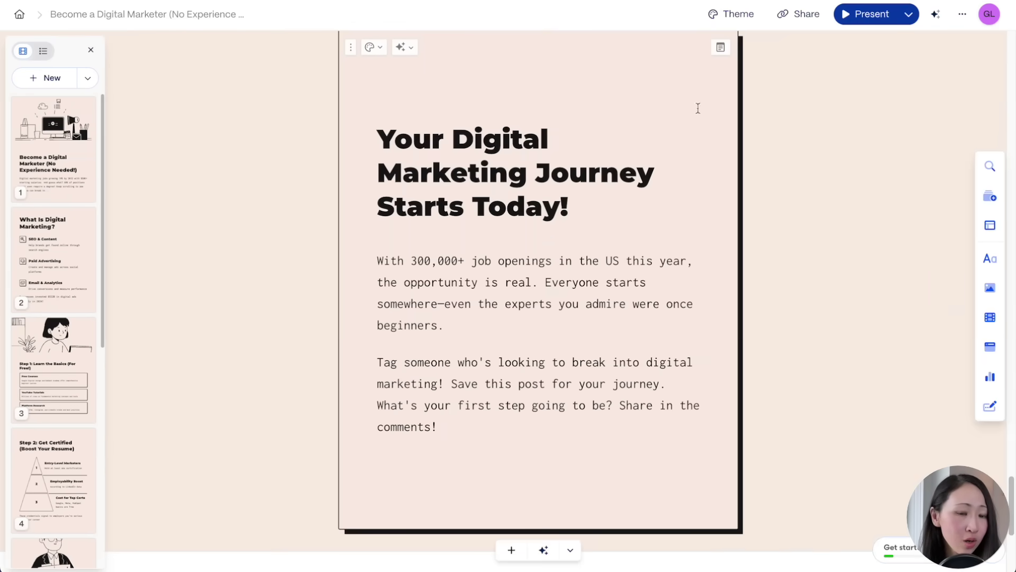
{"action": "scroll", "coordinate": [865, 222], "scroll_direction": "down", "scroll_amount": 3}
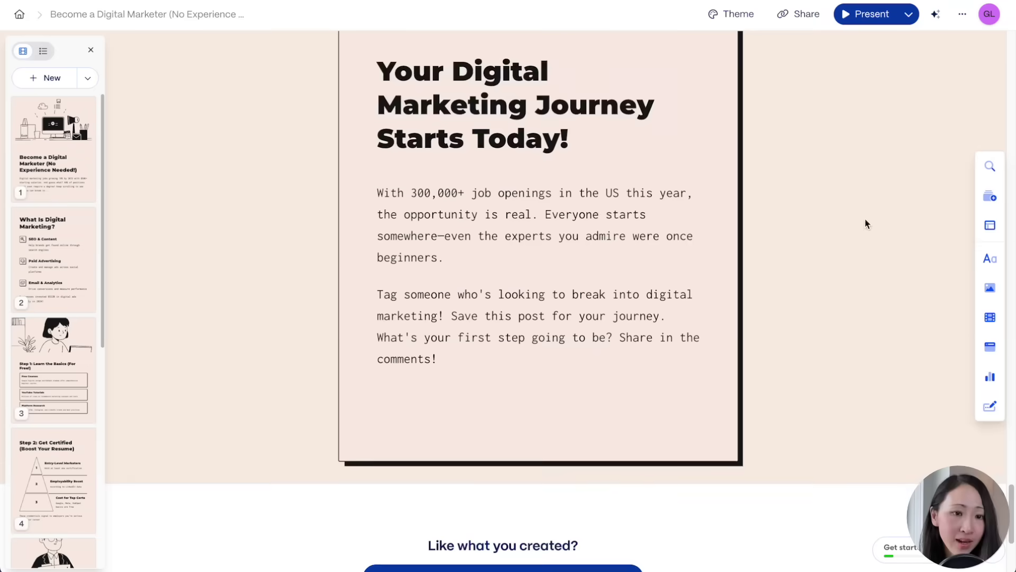
{"action": "left_click", "coordinate": [541, 390]}
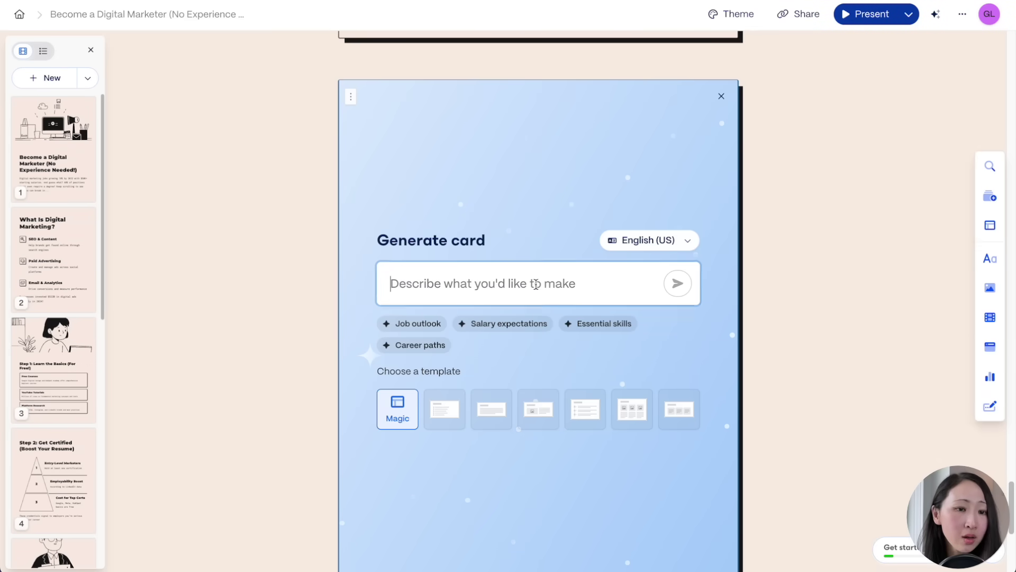
Generate a 'Get Weekly Digital Marketing Tips!' newsletter card and link its 'Join my newsletter' text
{"action": "key", "text": "ctrl+v"}
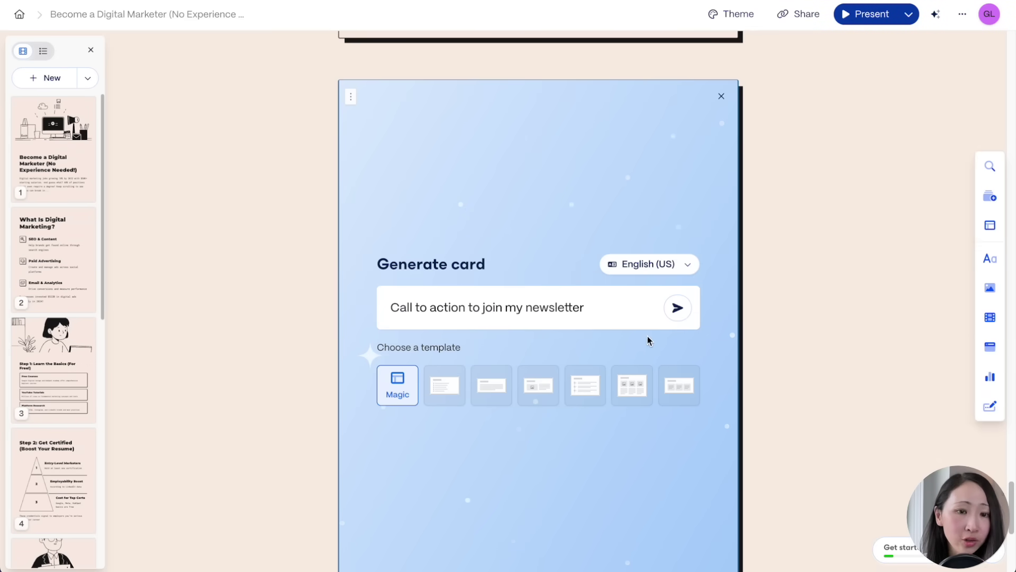
{"action": "left_click", "coordinate": [678, 307]}
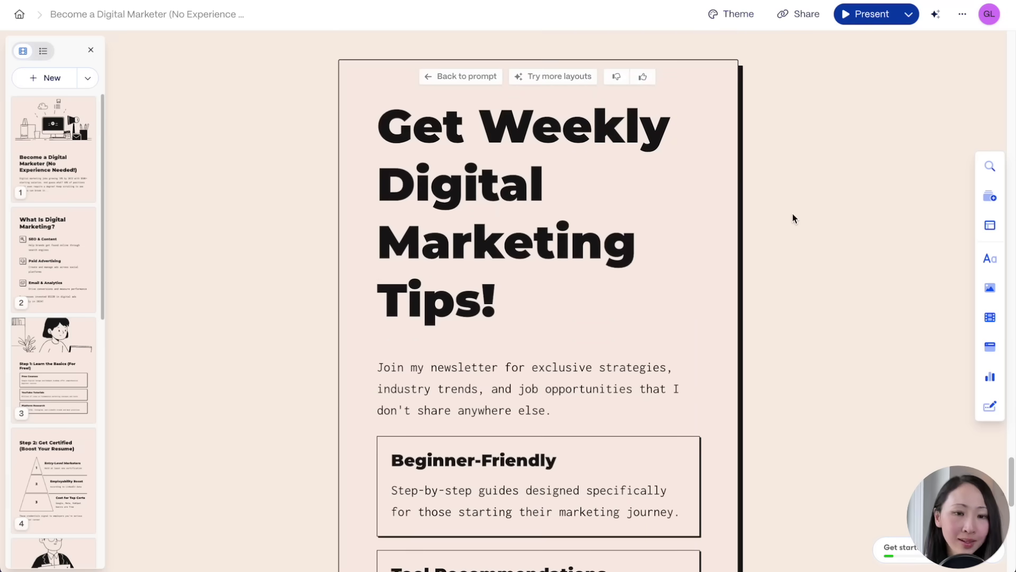
{"action": "left_click_drag", "start_coordinate": [377, 228], "coordinate": [455, 227]}
{"action": "left_click", "coordinate": [417, 200]}
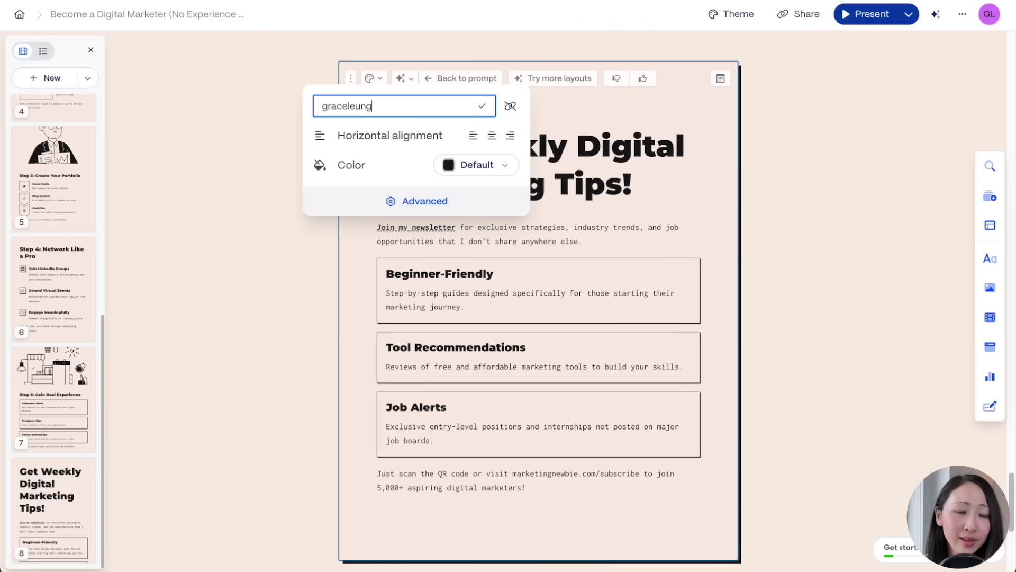
{"action": "key", "text": "Escape"}
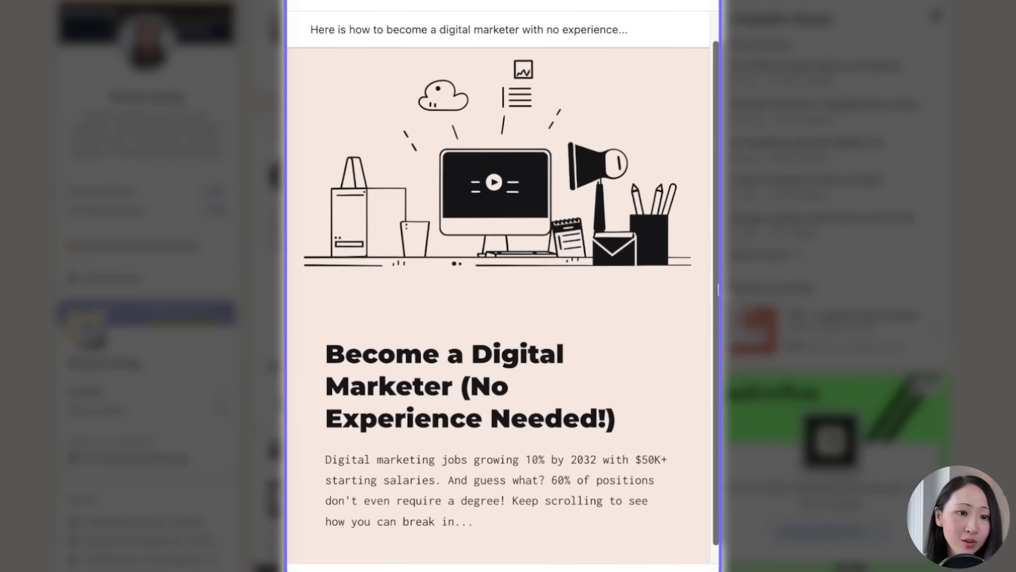
Page the LinkedIn carousel post forward from the title slide through Step 5
{"action": "left_click", "coordinate": [687, 317]}
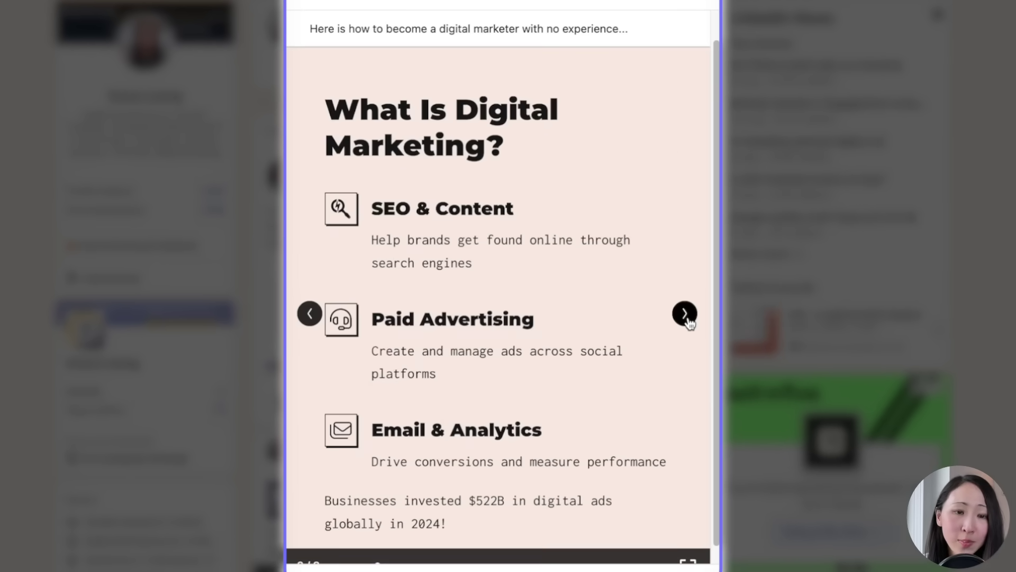
{"action": "left_click", "coordinate": [686, 316]}
{"action": "left_click", "coordinate": [685, 316]}
{"action": "left_click", "coordinate": [686, 315]}
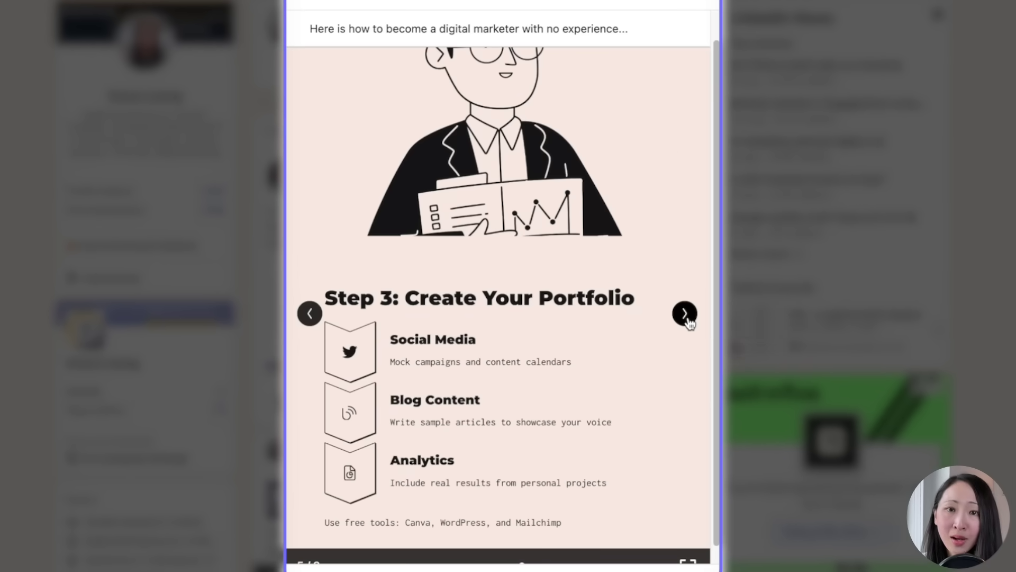
{"action": "left_click", "coordinate": [685, 315]}
{"action": "left_click", "coordinate": [686, 316]}
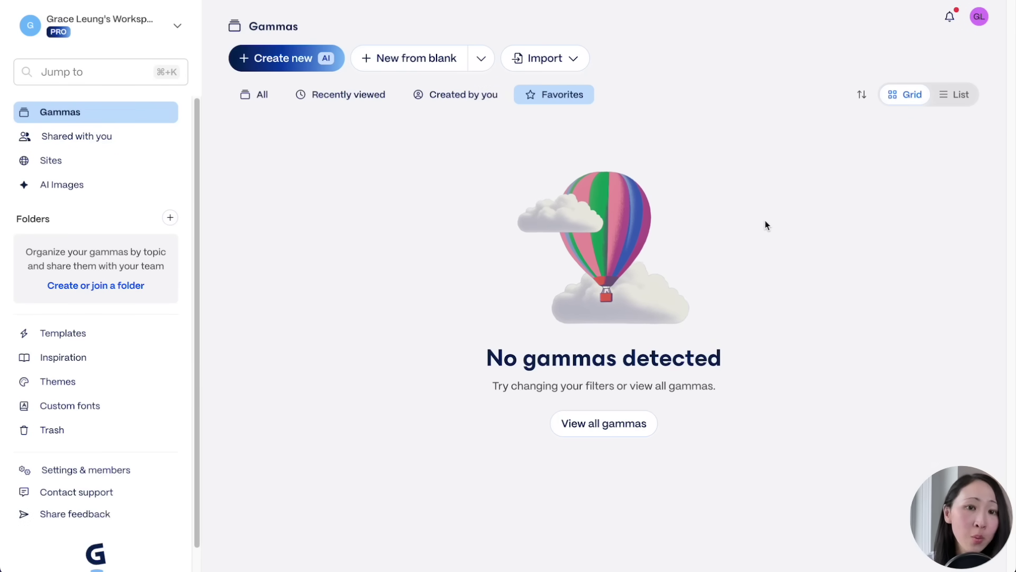
Generate an 8-card Webpage outline from the pasted high-tech AI digital marketing professional site prompt
{"action": "left_click", "coordinate": [263, 59]}
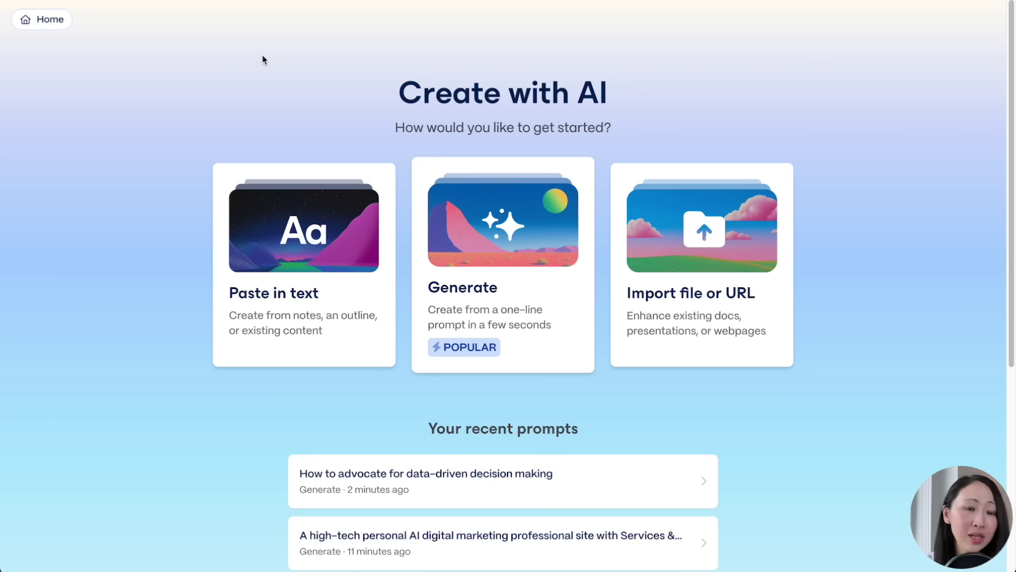
{"action": "left_click", "coordinate": [508, 290]}
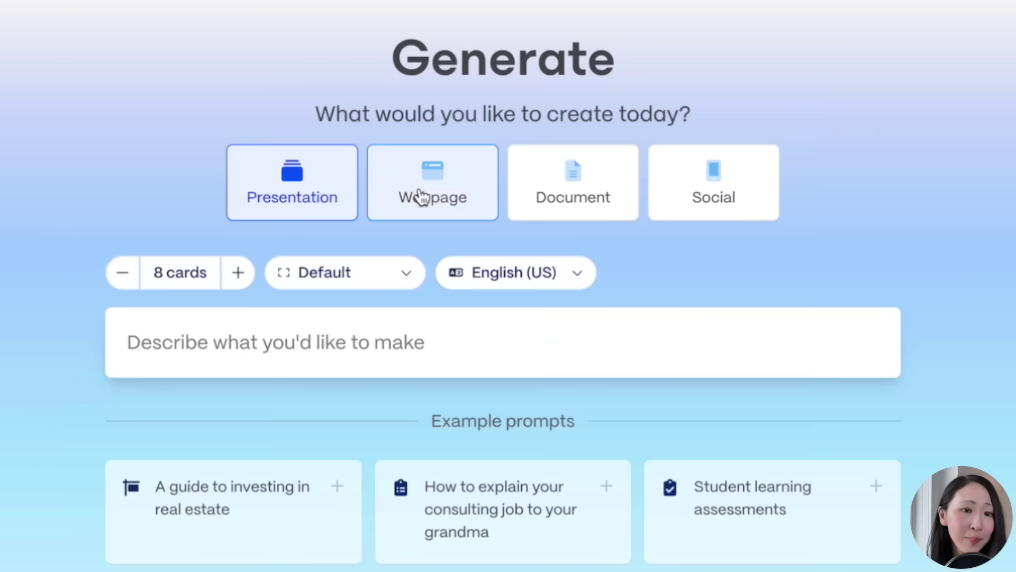
{"action": "left_click", "coordinate": [450, 138]}
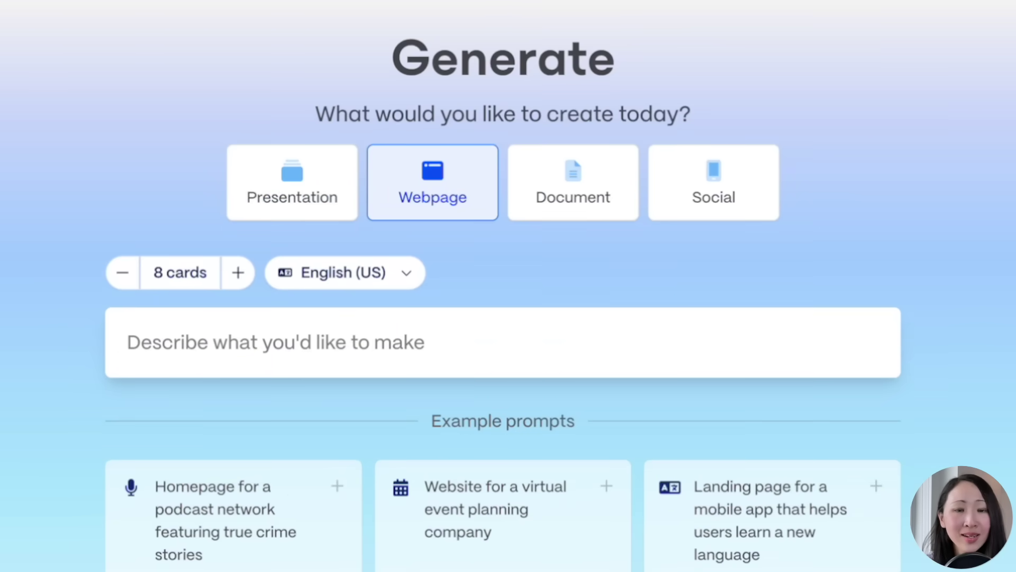
{"action": "key", "text": "ctrl+v"}
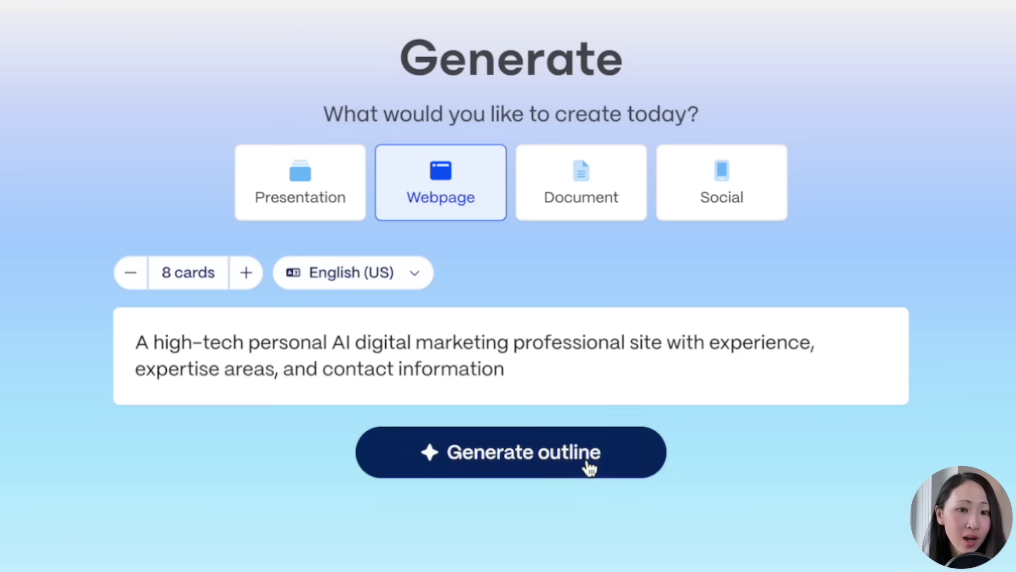
{"action": "left_click", "coordinate": [589, 468]}
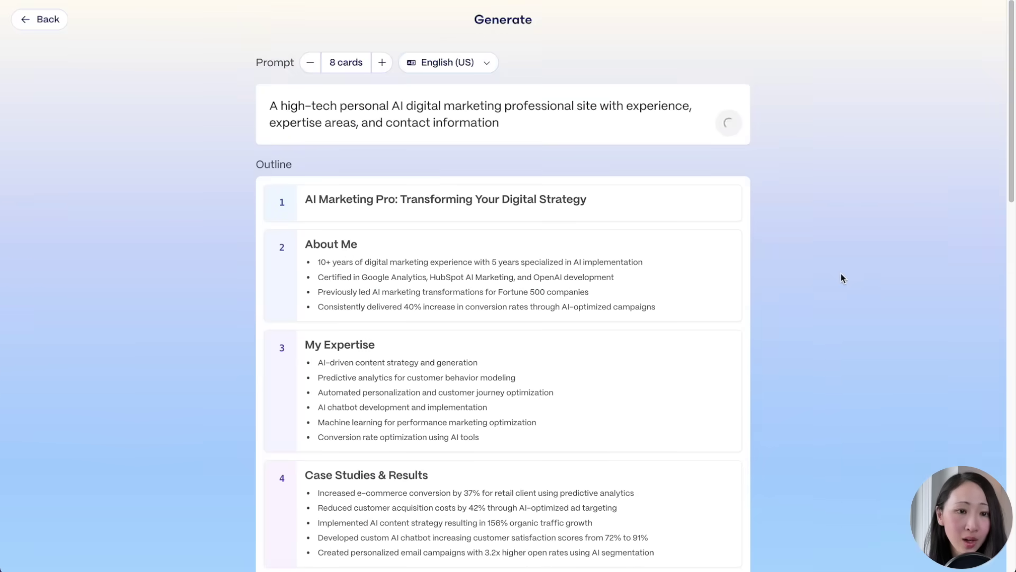
Revise the prompt to list Services & Solutions, Case Studies & Results, Tech Stack, Thought Leadership sections and regenerate
{"action": "scroll", "coordinate": [1014, 419], "scroll_direction": "down", "scroll_amount": 2}
{"action": "scroll", "coordinate": [1013, 423], "scroll_direction": "up", "scroll_amount": 1}
{"action": "left_click", "coordinate": [865, 173]}
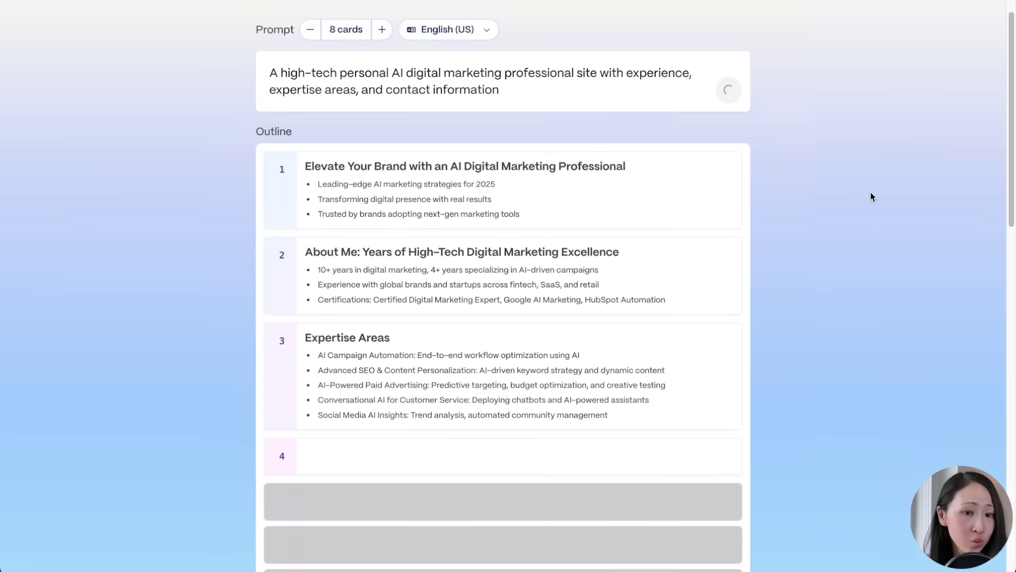
{"action": "scroll", "coordinate": [841, 209], "scroll_direction": "down", "scroll_amount": 5}
{"action": "scroll", "coordinate": [846, 211], "scroll_direction": "up", "scroll_amount": 4}
{"action": "scroll", "coordinate": [845, 211], "scroll_direction": "up", "scroll_amount": 1}
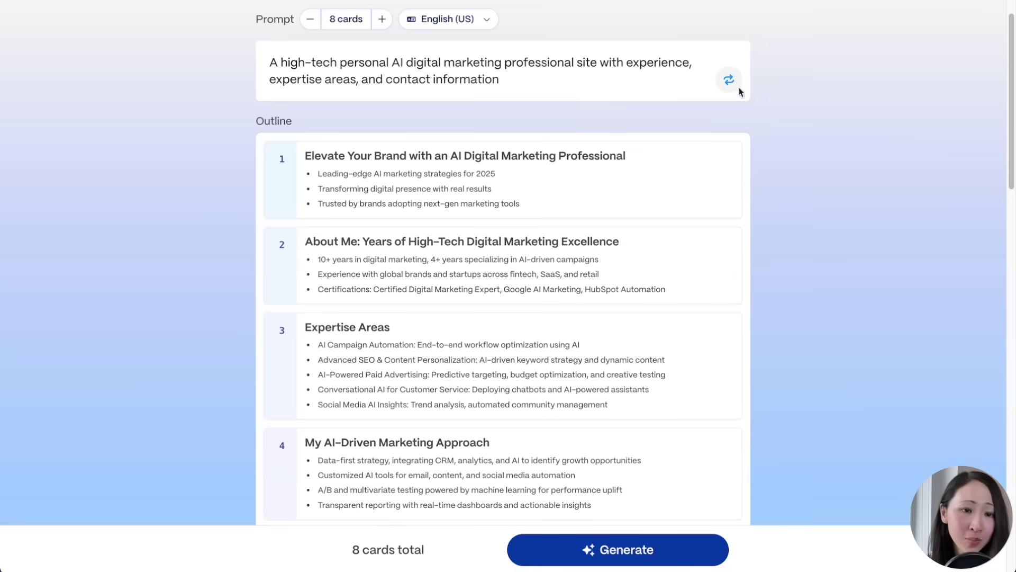
{"action": "left_click_drag", "start_coordinate": [739, 91], "coordinate": [608, 61]}
{"action": "key", "text": "BackSpace"}
{"action": "type", "text": "w"}
{"action": "type", "text": "ith Services & Solutions, Case Studies & Results, Technology Tech Stack, Thought Leadership, Client Testimonials, Unique Approach, Let's Connect sections."}
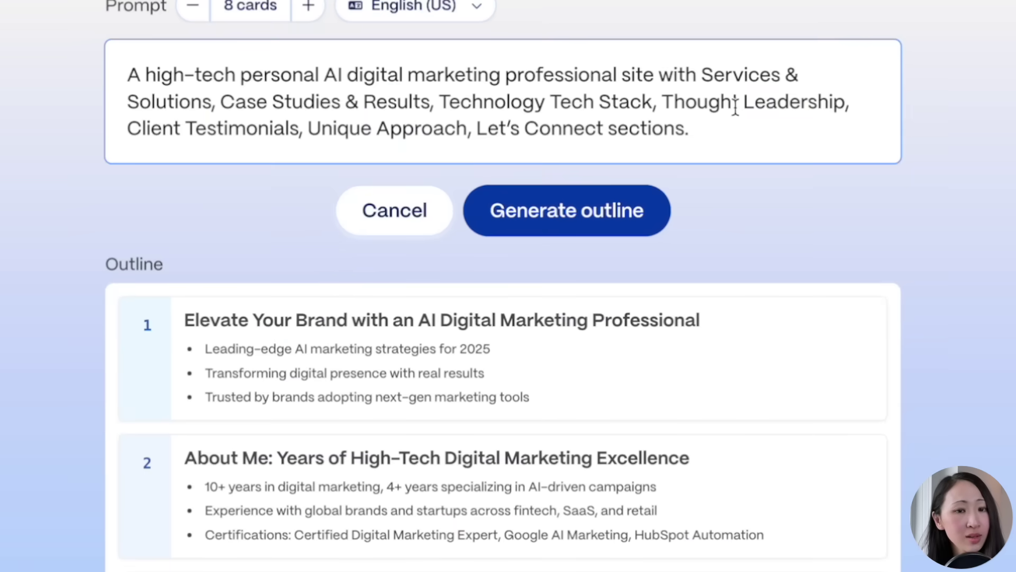
{"action": "left_click", "coordinate": [670, 201]}
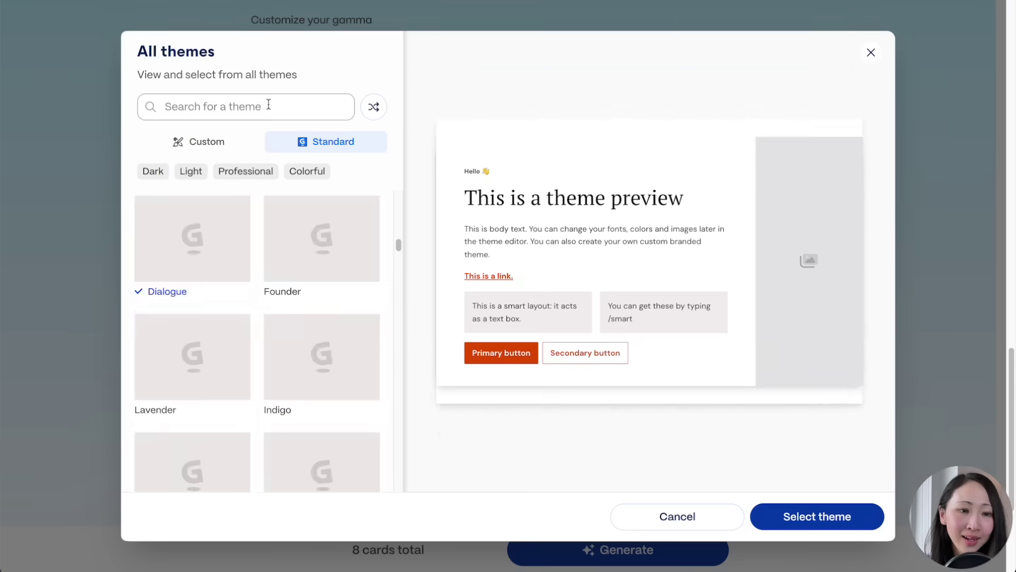
Choose the Blue Steel theme from the Dark themes
{"action": "left_click", "coordinate": [153, 171]}
{"action": "scroll", "coordinate": [399, 311], "scroll_direction": "down", "scroll_amount": 10}
{"action": "scroll", "coordinate": [408, 365], "scroll_direction": "down", "scroll_amount": 3}
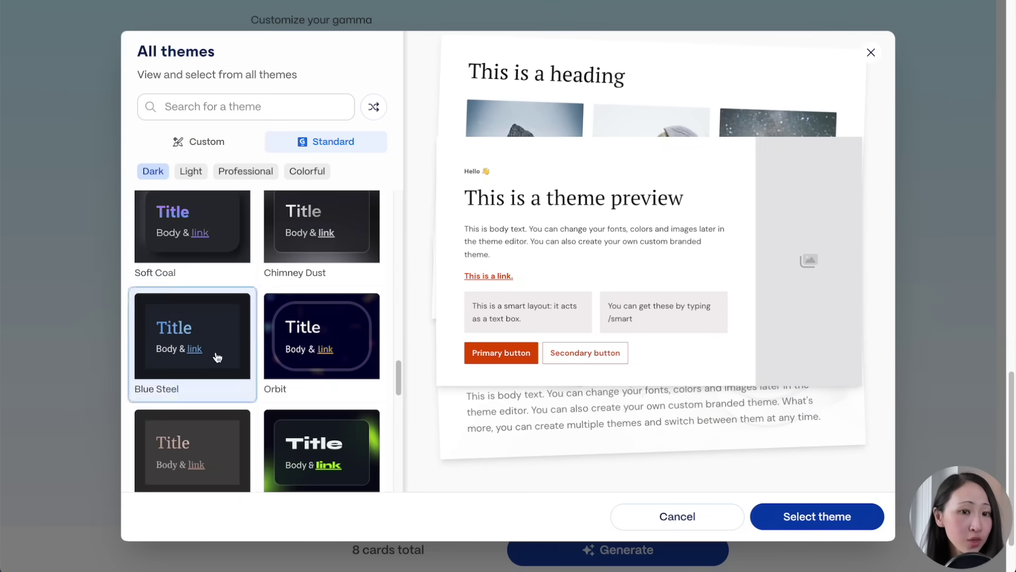
{"action": "left_click", "coordinate": [215, 356]}
{"action": "left_click", "coordinate": [788, 516]}
Set the AI image model to Flux Ultra, keep AI images, and generate the site
{"action": "scroll", "coordinate": [733, 399], "scroll_direction": "down", "scroll_amount": 5}
{"action": "left_click", "coordinate": [732, 405]}
{"action": "scroll", "coordinate": [500, 249], "scroll_direction": "down", "scroll_amount": 5}
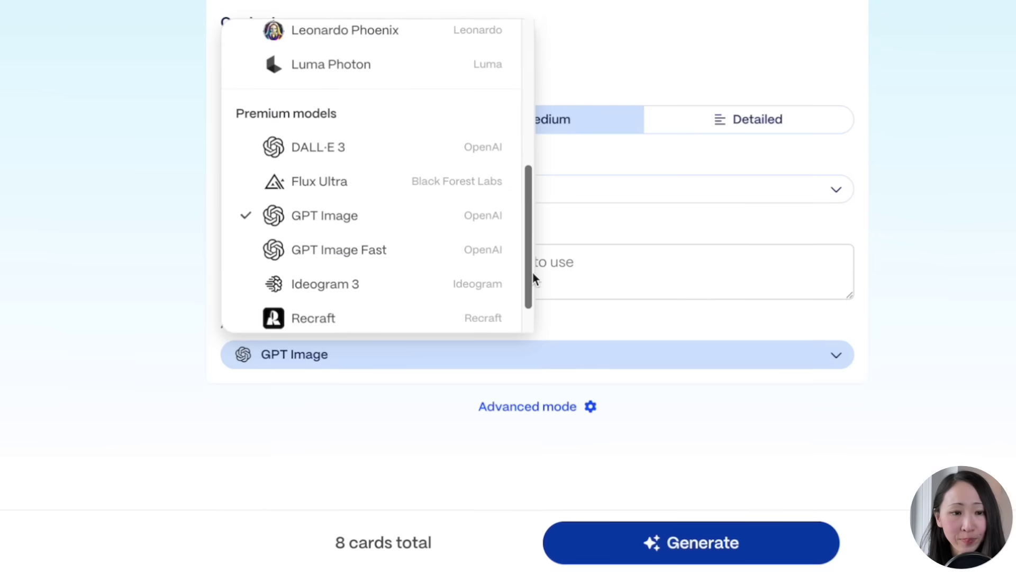
{"action": "left_click", "coordinate": [451, 254]}
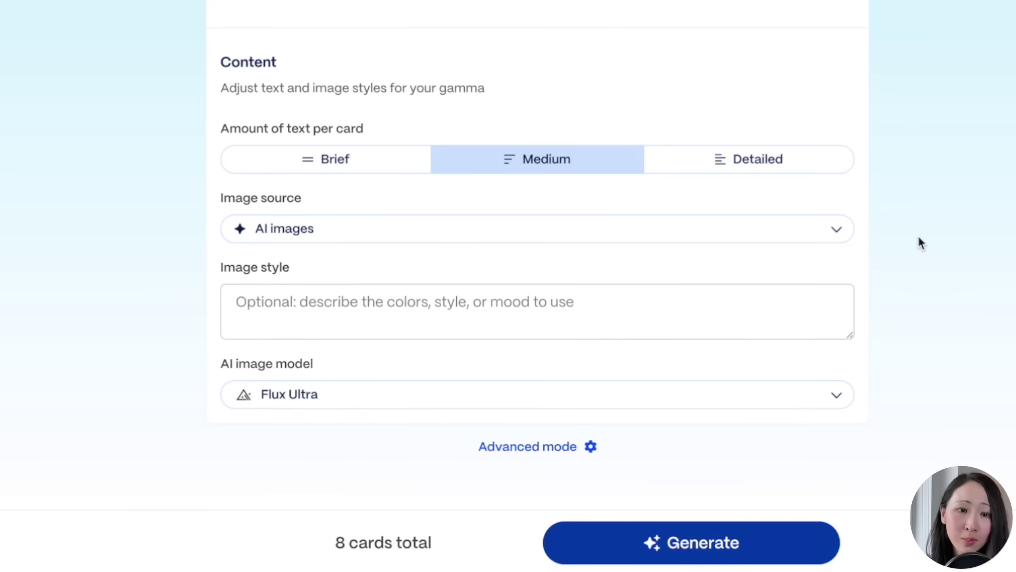
{"action": "left_click", "coordinate": [847, 236]}
{"action": "left_click_drag", "start_coordinate": [847, 290], "coordinate": [847, 386]}
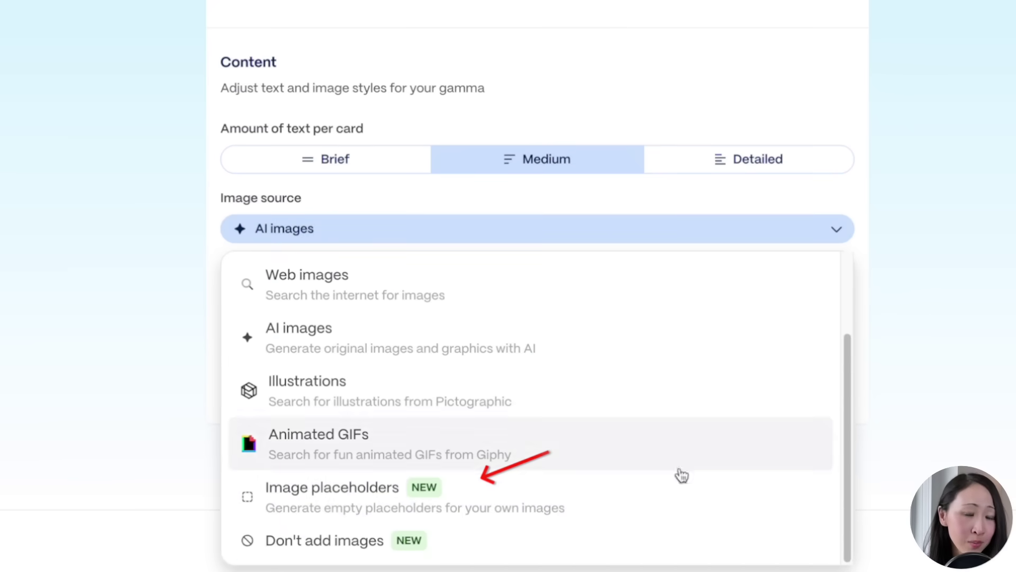
{"action": "left_click", "coordinate": [1007, 379]}
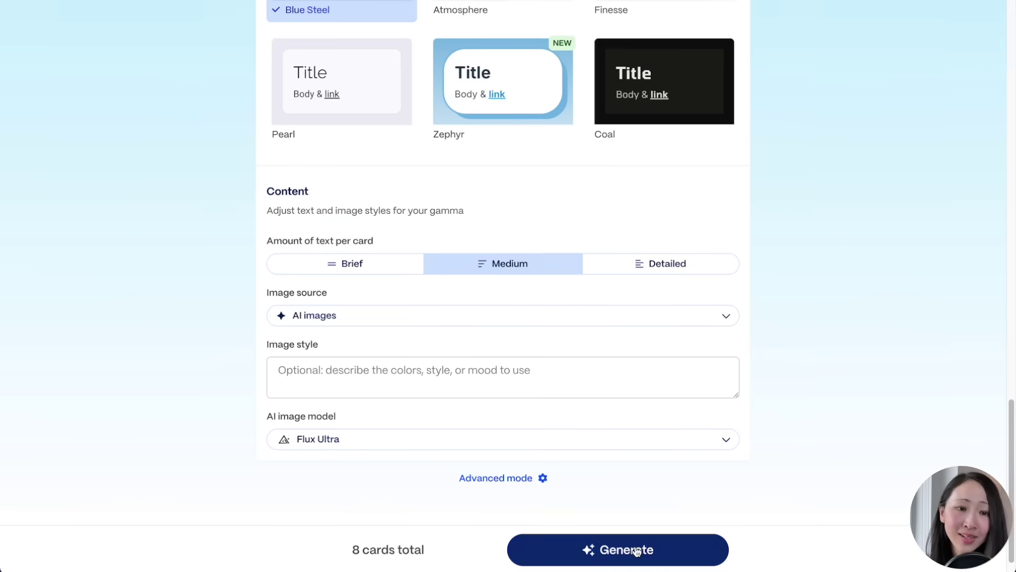
{"action": "left_click", "coordinate": [637, 551]}
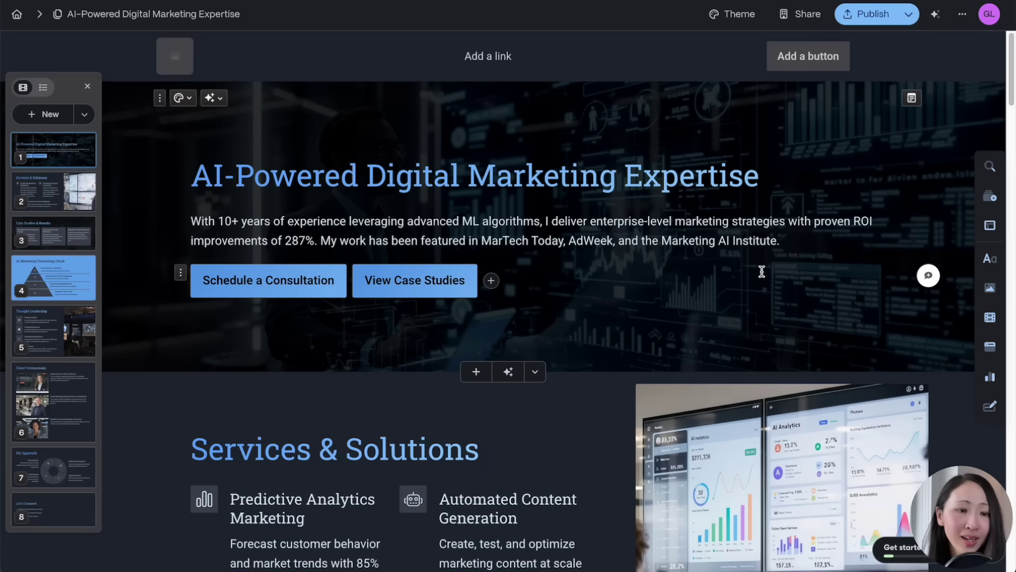
Upload Website Logo.png as the site header logo
{"action": "scroll", "coordinate": [761, 271], "scroll_direction": "down", "scroll_amount": 3}
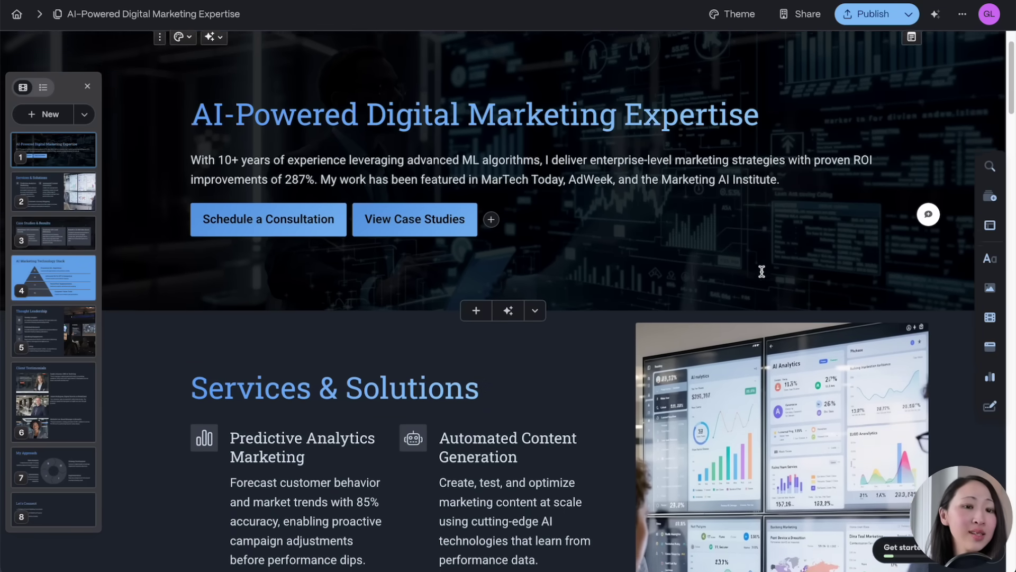
{"action": "scroll", "coordinate": [762, 271], "scroll_direction": "down", "scroll_amount": 2}
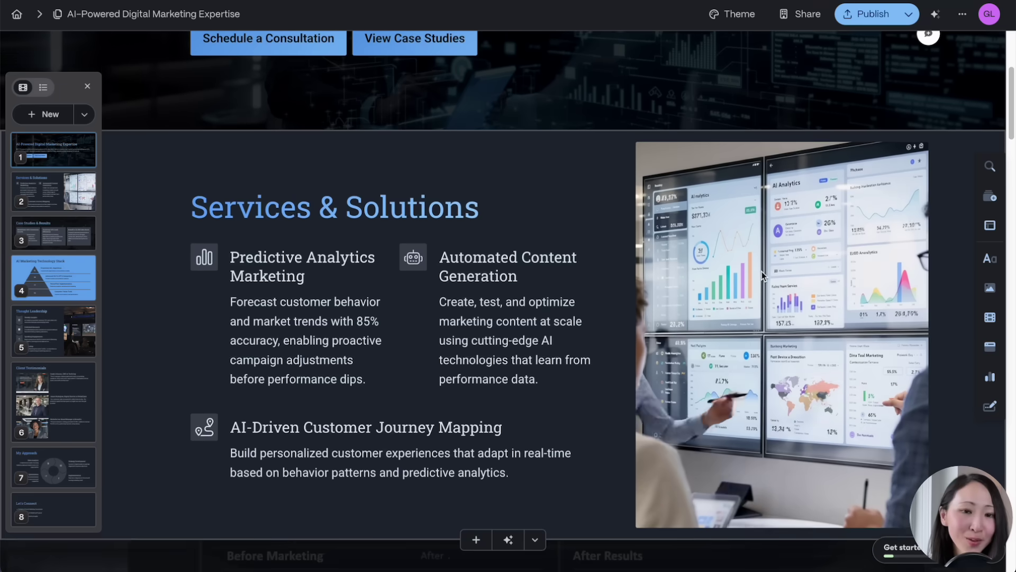
{"action": "scroll", "coordinate": [761, 271], "scroll_direction": "down", "scroll_amount": 2}
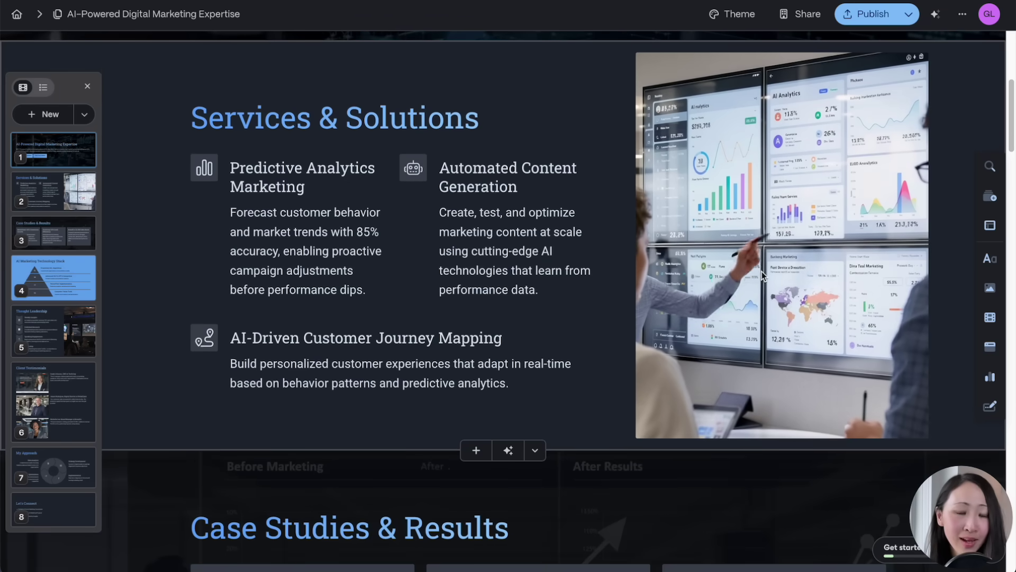
{"action": "scroll", "coordinate": [761, 271], "scroll_direction": "down", "scroll_amount": 5}
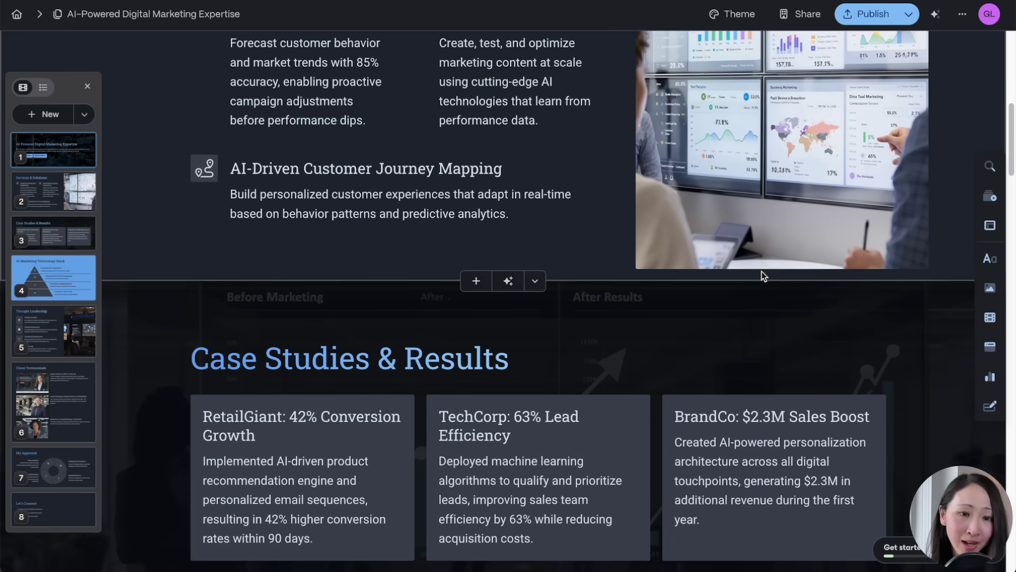
{"action": "scroll", "coordinate": [761, 271], "scroll_direction": "down", "scroll_amount": 13}
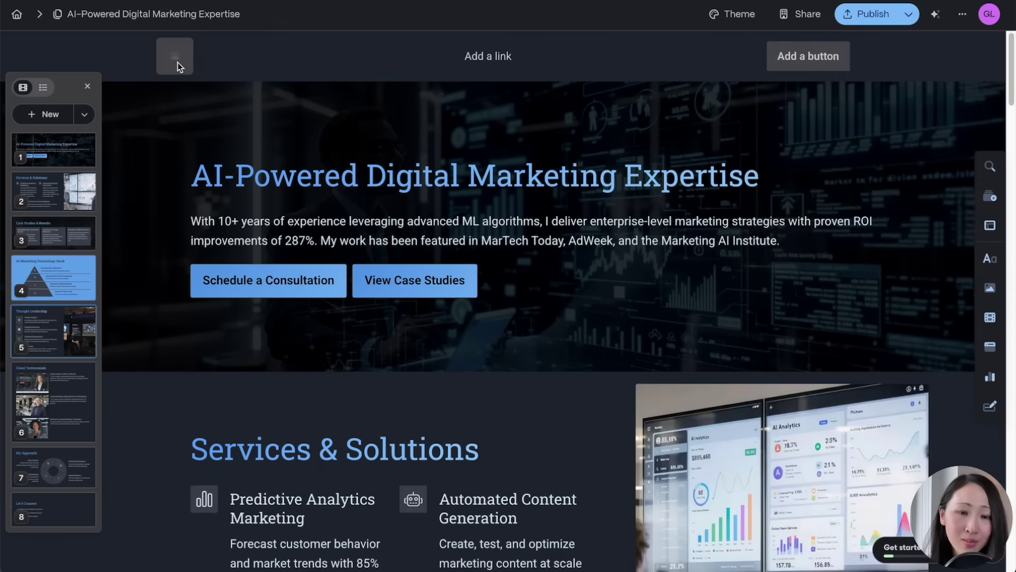
{"action": "left_click", "coordinate": [175, 58]}
{"action": "left_click", "coordinate": [751, 58]}
{"action": "left_click_drag", "start_coordinate": [752, 66], "coordinate": [896, 200]}
{"action": "left_click", "coordinate": [612, 119]}
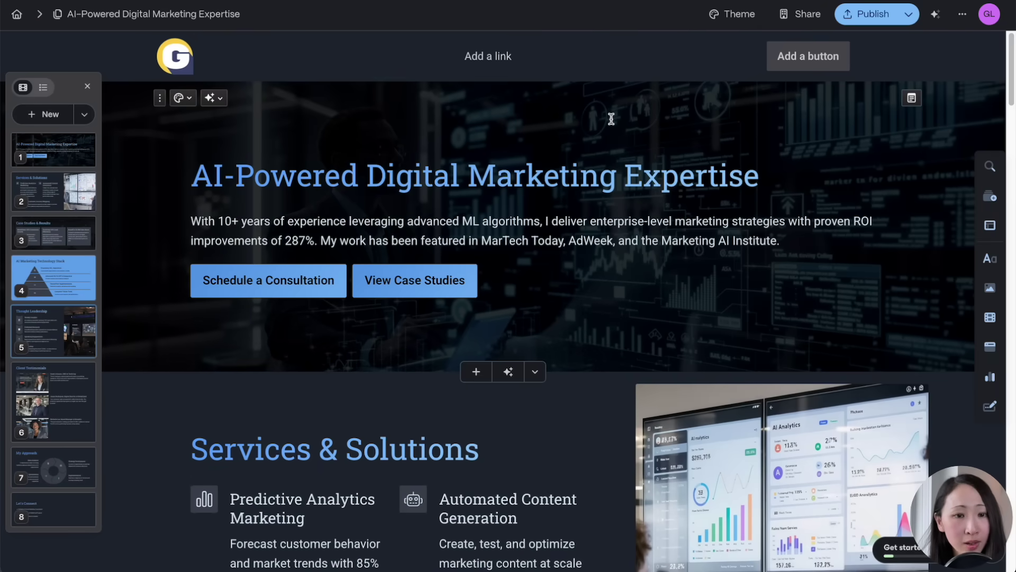
Add a 'Free Consultation' header button linked to the Let's Connect card
{"action": "left_click", "coordinate": [820, 64]}
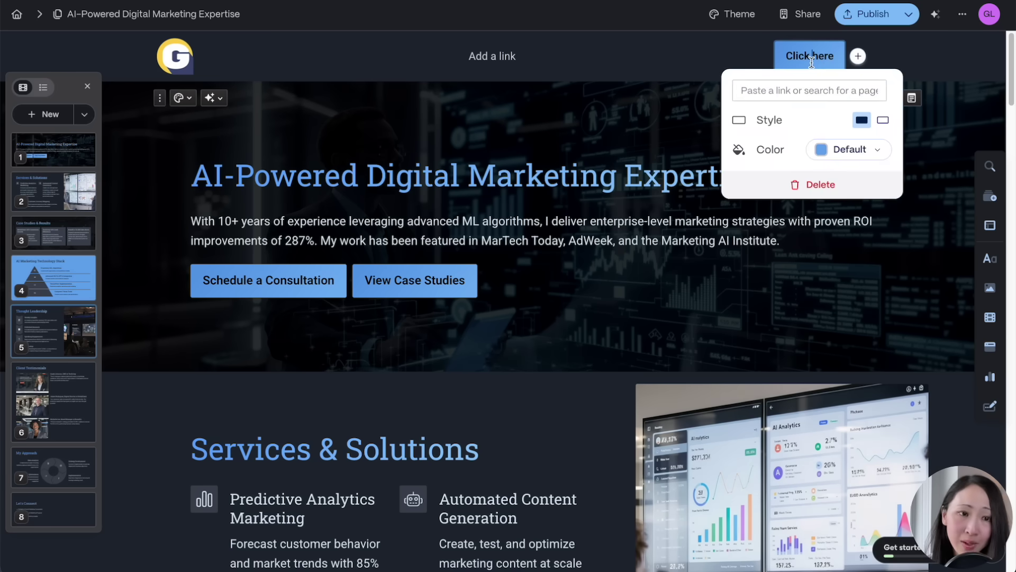
{"action": "type", "text": "Free Consultation"}
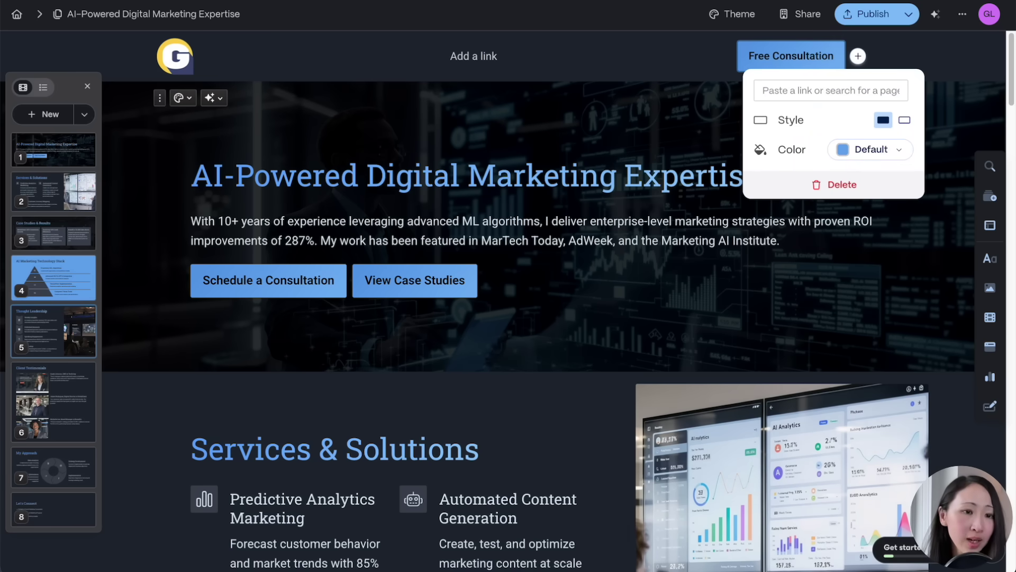
{"action": "left_click", "coordinate": [832, 91]}
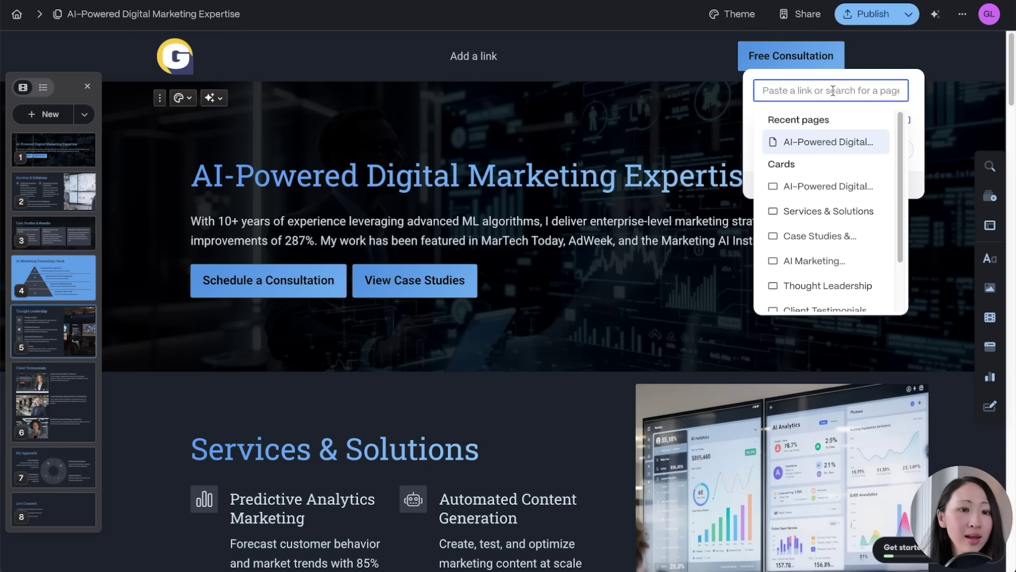
{"action": "scroll", "coordinate": [864, 214], "scroll_direction": "down", "scroll_amount": 2}
{"action": "left_click", "coordinate": [827, 301]}
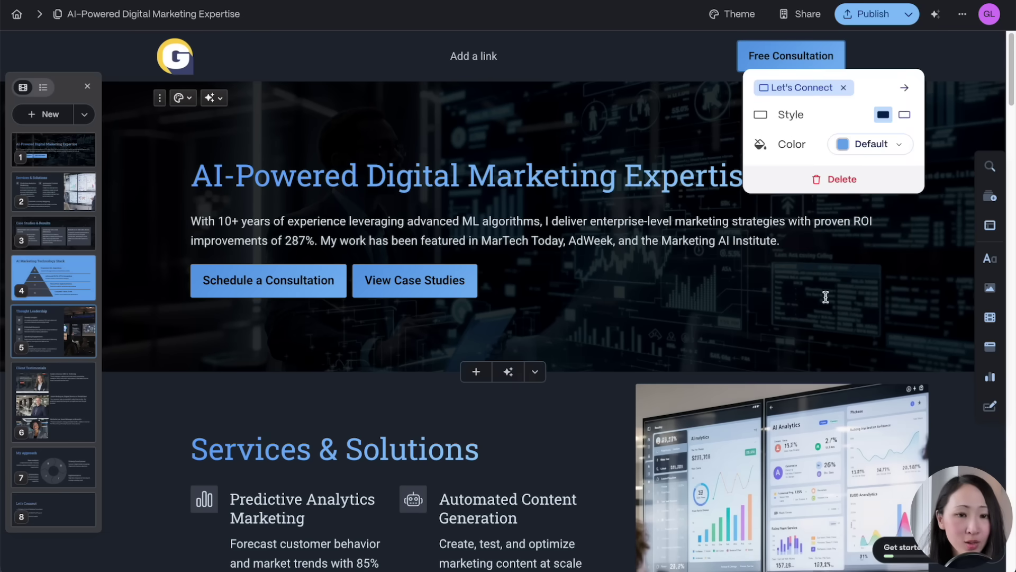
{"action": "left_click", "coordinate": [904, 88]}
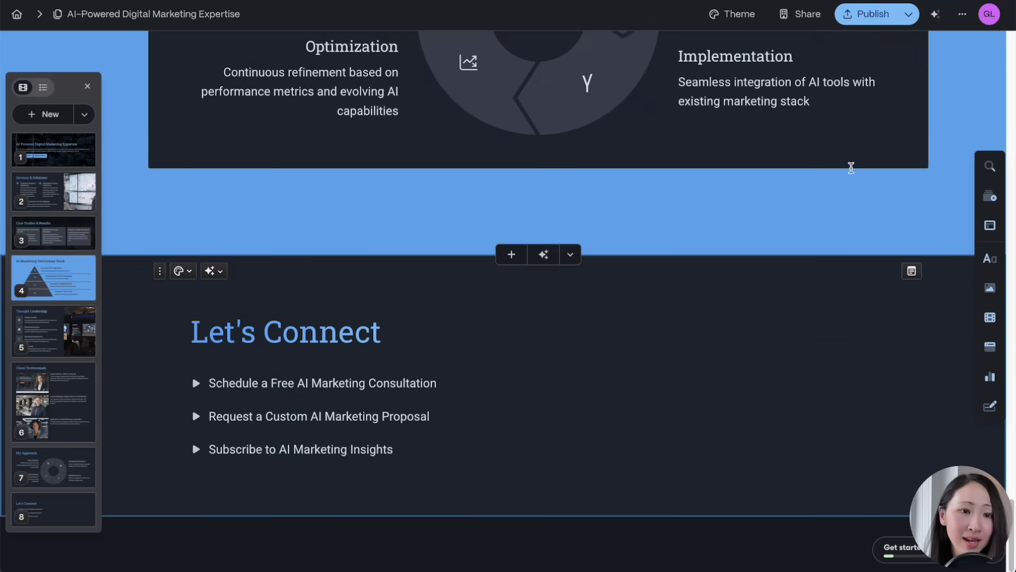
Animate the Thought Leadership conference-stage speaker photo with AI and close the AI panels
{"action": "left_click", "coordinate": [197, 383]}
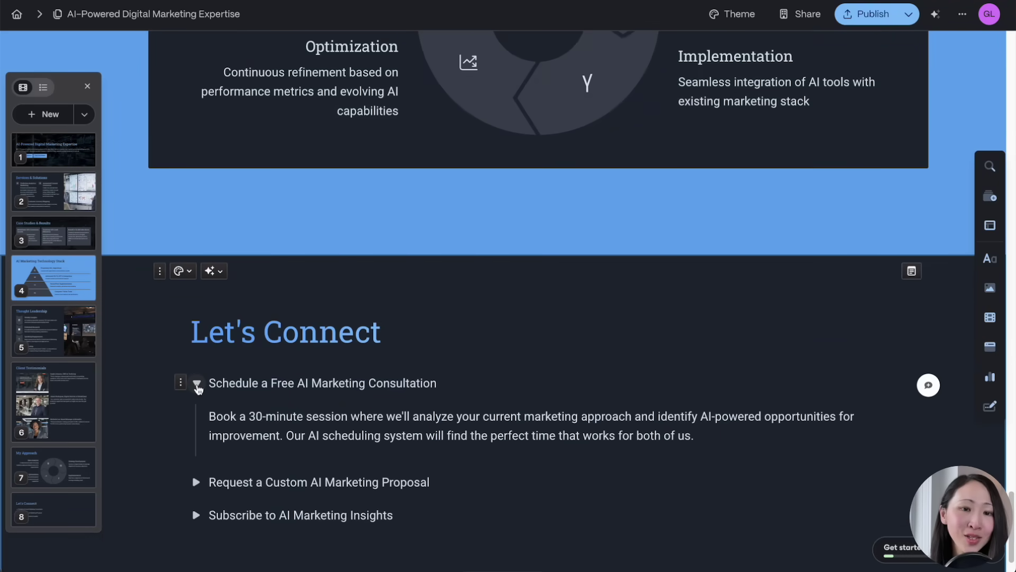
{"action": "scroll", "coordinate": [519, 369], "scroll_direction": "up", "scroll_amount": 20}
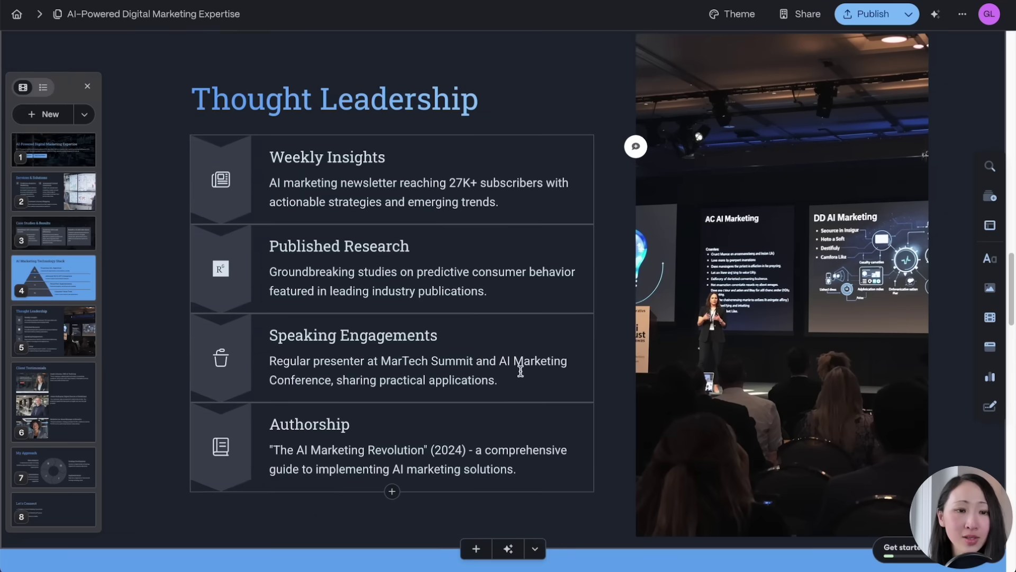
{"action": "left_click", "coordinate": [858, 293]}
{"action": "left_click", "coordinate": [741, 24]}
{"action": "left_click", "coordinate": [757, 202]}
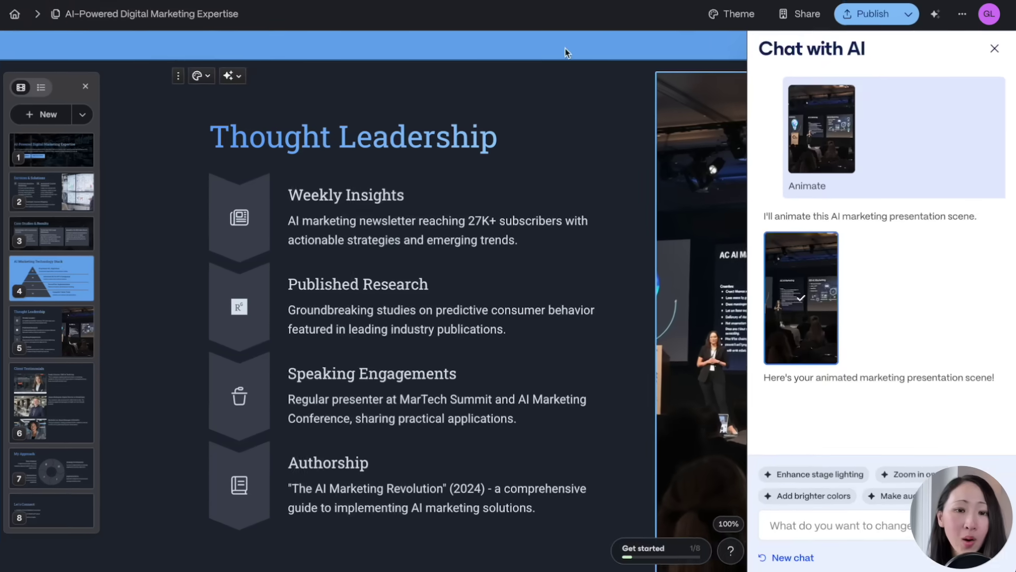
{"action": "left_click", "coordinate": [988, 44]}
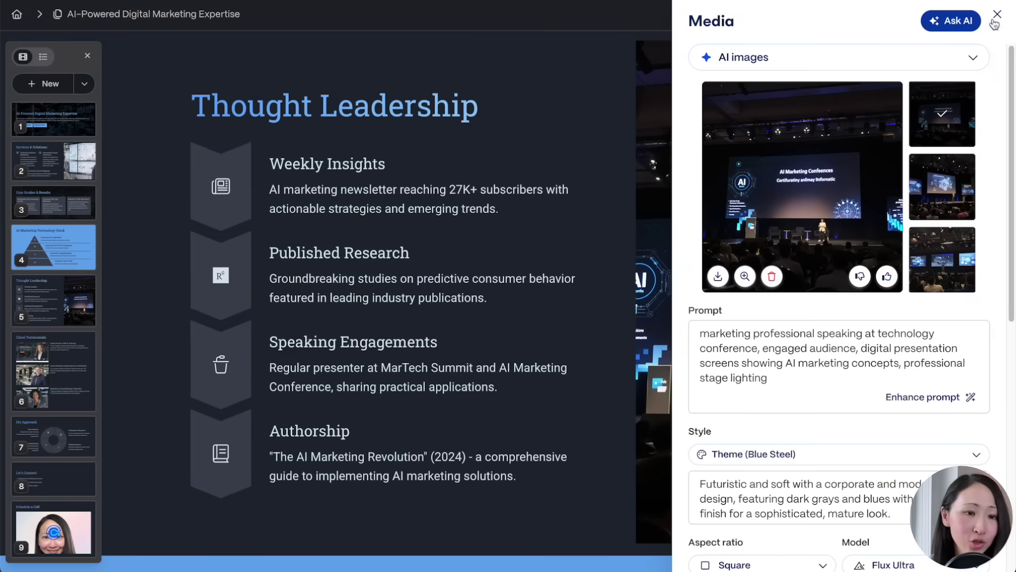
{"action": "left_click", "coordinate": [995, 24]}
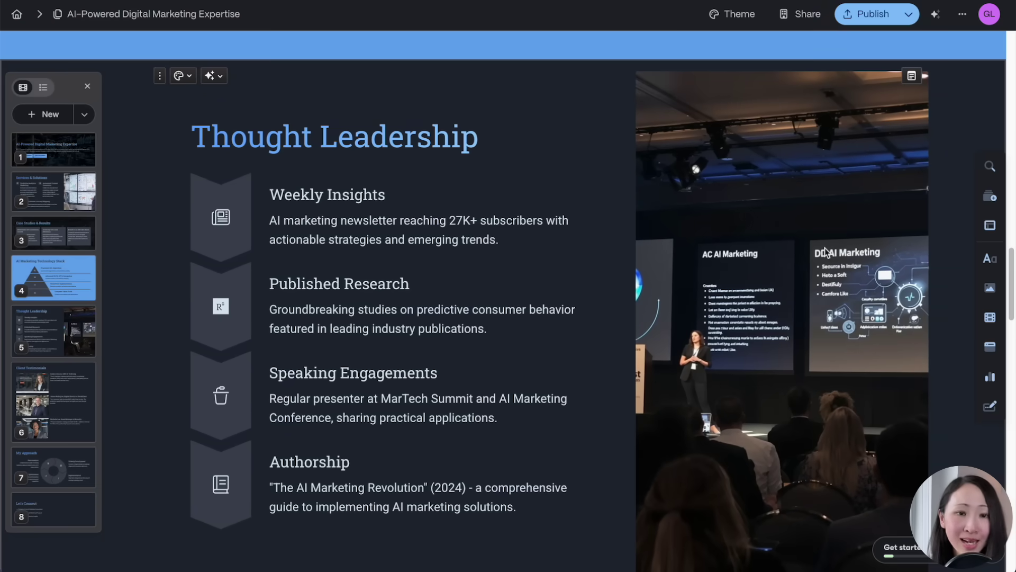
{"action": "scroll", "coordinate": [824, 247], "scroll_direction": "down", "scroll_amount": 1}
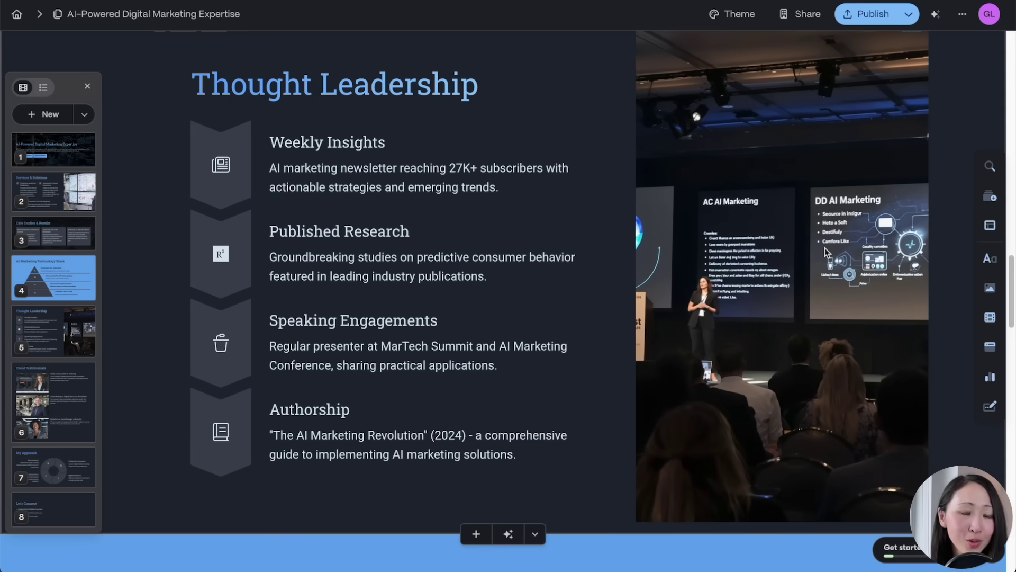
{"action": "scroll", "coordinate": [816, 169], "scroll_direction": "down", "scroll_amount": 15}
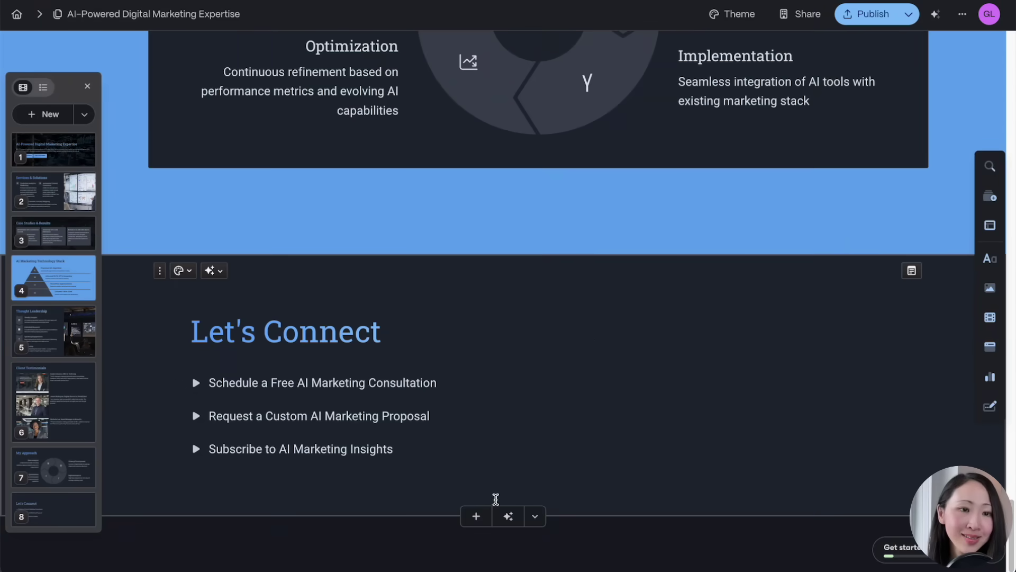
Add a card after Let's Connect with a Calendly embed and a 'Schedule a Call' heading
{"action": "left_click", "coordinate": [476, 516]}
{"action": "mouse_move", "coordinate": [989, 405]}
{"action": "left_click", "coordinate": [889, 382]}
{"action": "left_click", "coordinate": [996, 14]}
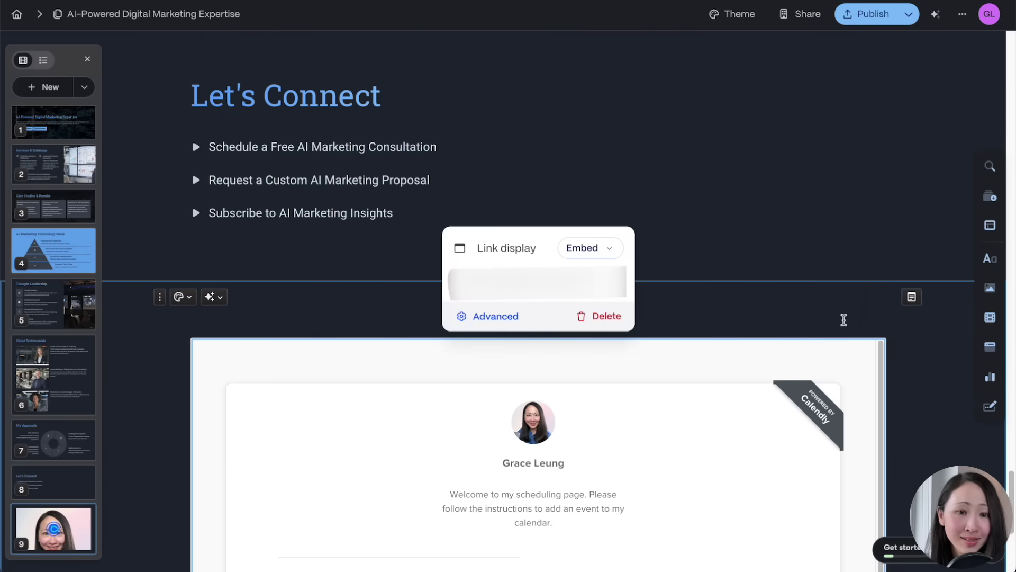
{"action": "type", "text": "Schedule a Call"}
{"action": "left_click", "coordinate": [228, 231]}
{"action": "left_click", "coordinate": [257, 447]}
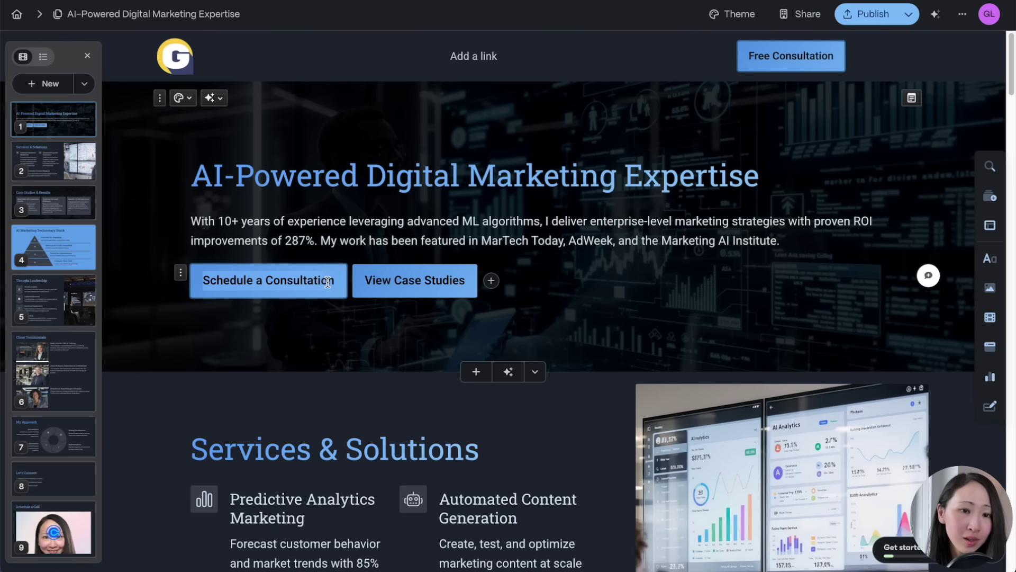
Link the opening card's button to the Schedule a Call card
{"action": "left_click", "coordinate": [327, 282]}
{"action": "left_click", "coordinate": [264, 132]}
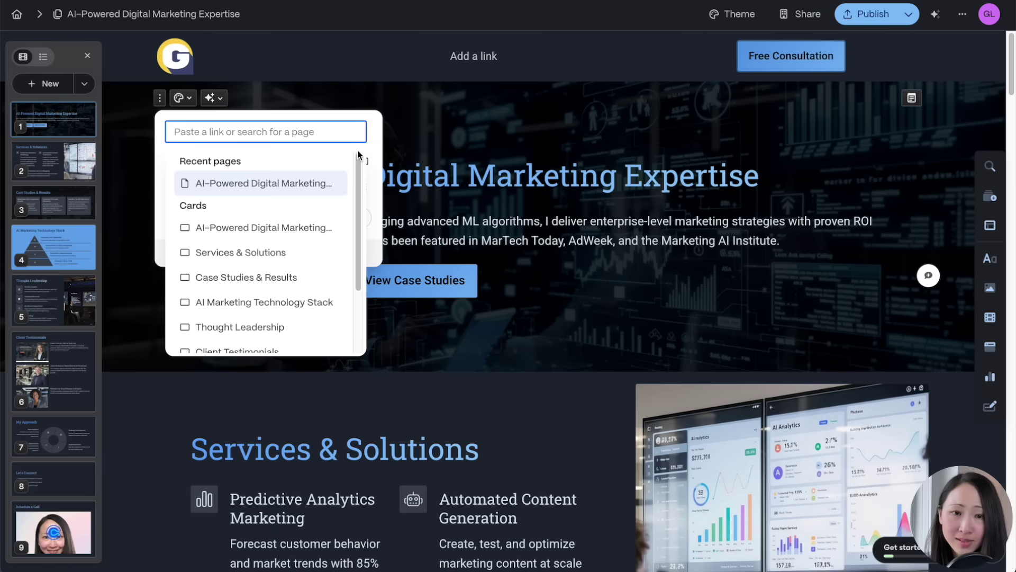
{"action": "scroll", "coordinate": [275, 265], "scroll_direction": "down", "scroll_amount": 4}
{"action": "left_click", "coordinate": [296, 339]}
{"action": "left_click", "coordinate": [363, 134]}
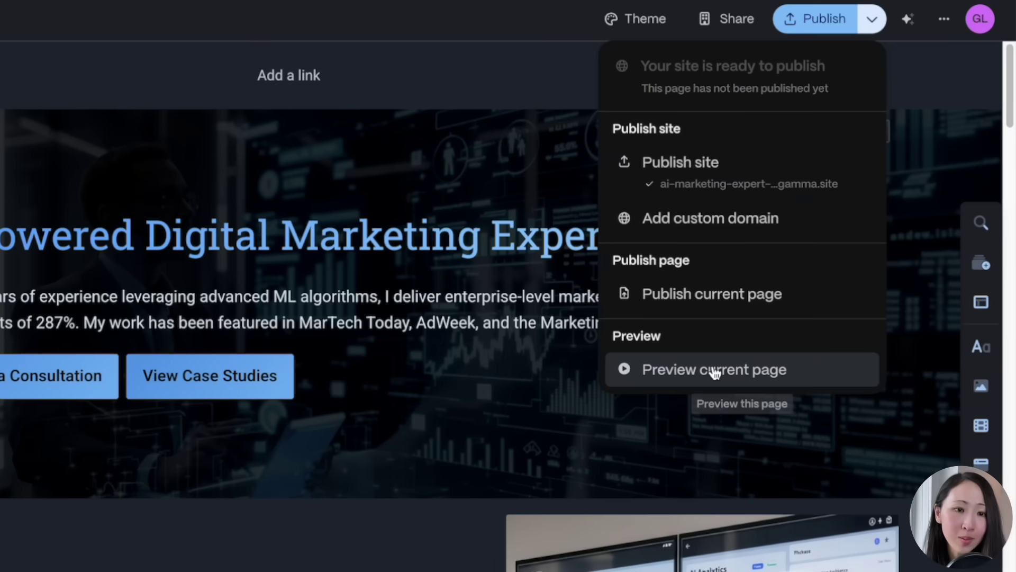
Preview the website and scroll through its cards before returning to the editor
{"action": "left_click", "coordinate": [714, 370]}
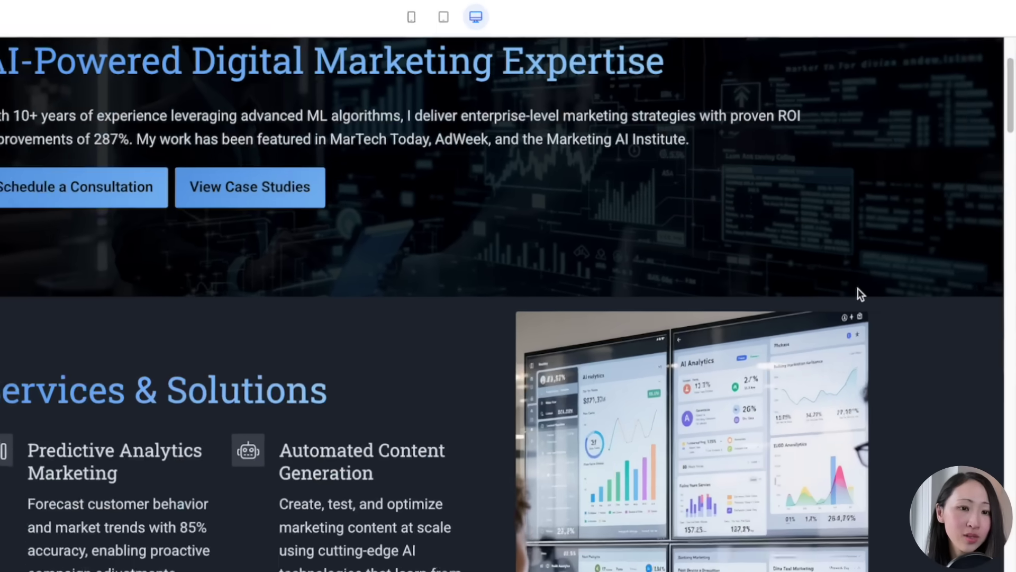
{"action": "scroll", "coordinate": [884, 240], "scroll_direction": "down", "scroll_amount": 10}
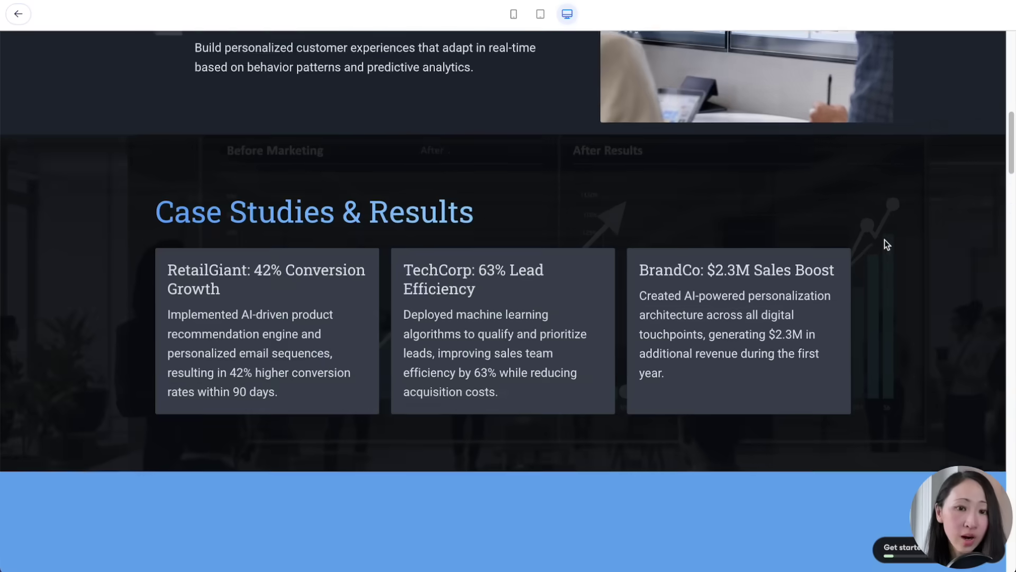
{"action": "scroll", "coordinate": [886, 244], "scroll_direction": "down", "scroll_amount": 20}
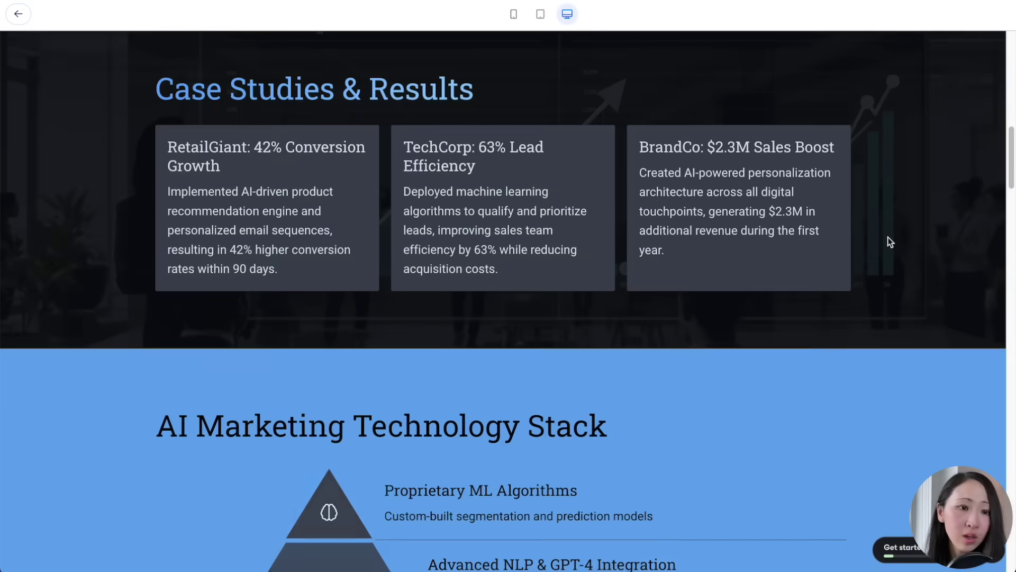
{"action": "scroll", "coordinate": [888, 237], "scroll_direction": "down", "scroll_amount": 15}
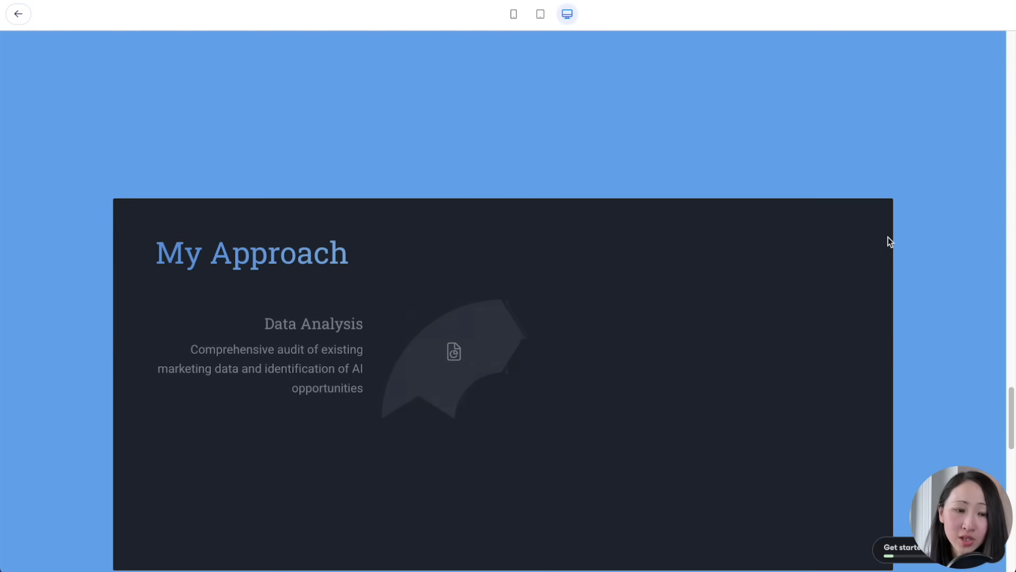
{"action": "key", "text": "Escape"}
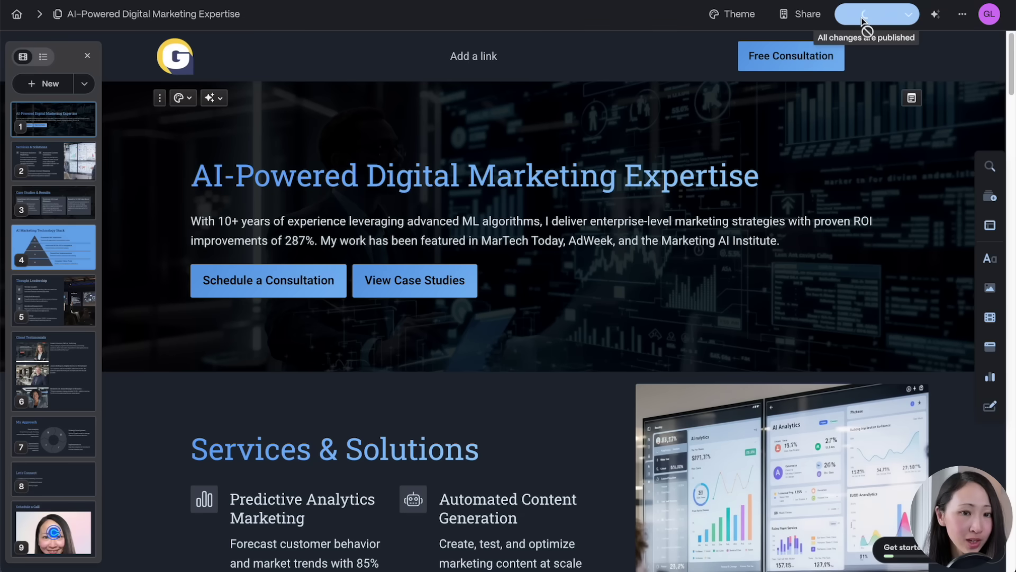
Publish the site's latest changes and open its more-options menu
{"action": "left_click", "coordinate": [587, 22]}
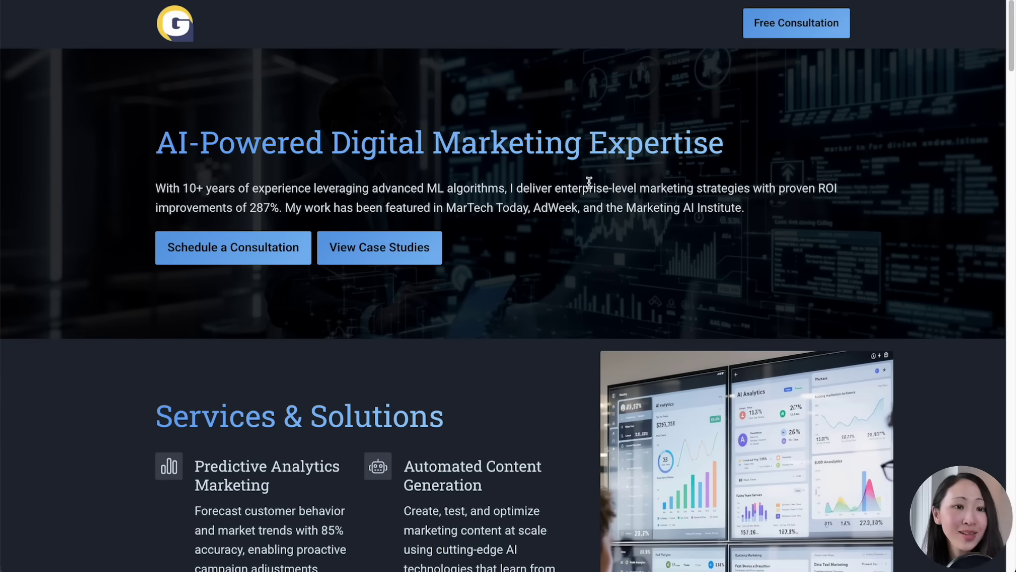
{"action": "scroll", "coordinate": [588, 182], "scroll_direction": "down", "scroll_amount": 13}
{"action": "left_click", "coordinate": [962, 14]}
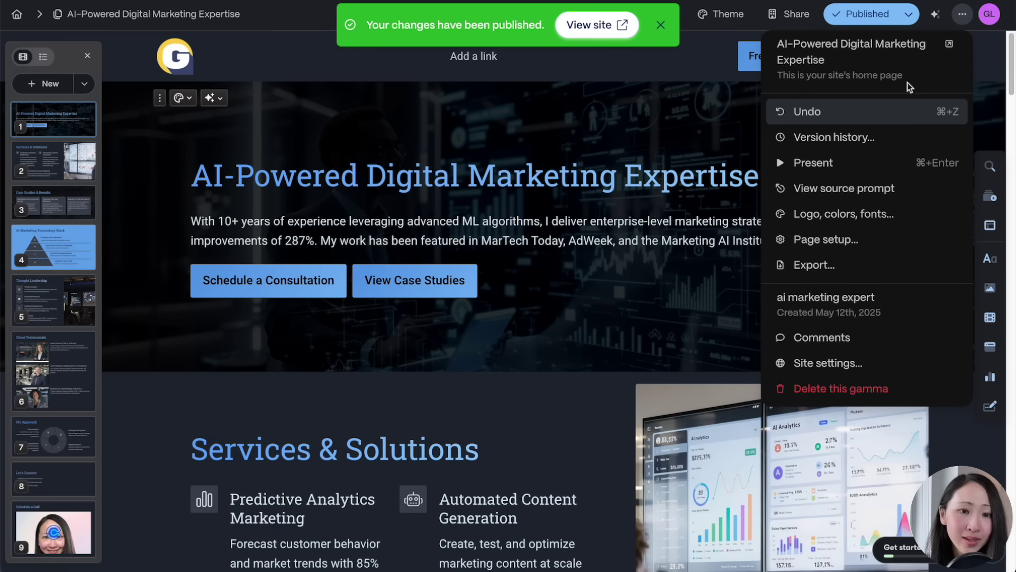
Review the site's domain options under Site settings
{"action": "left_click", "coordinate": [836, 365]}
{"action": "left_click", "coordinate": [765, 170]}
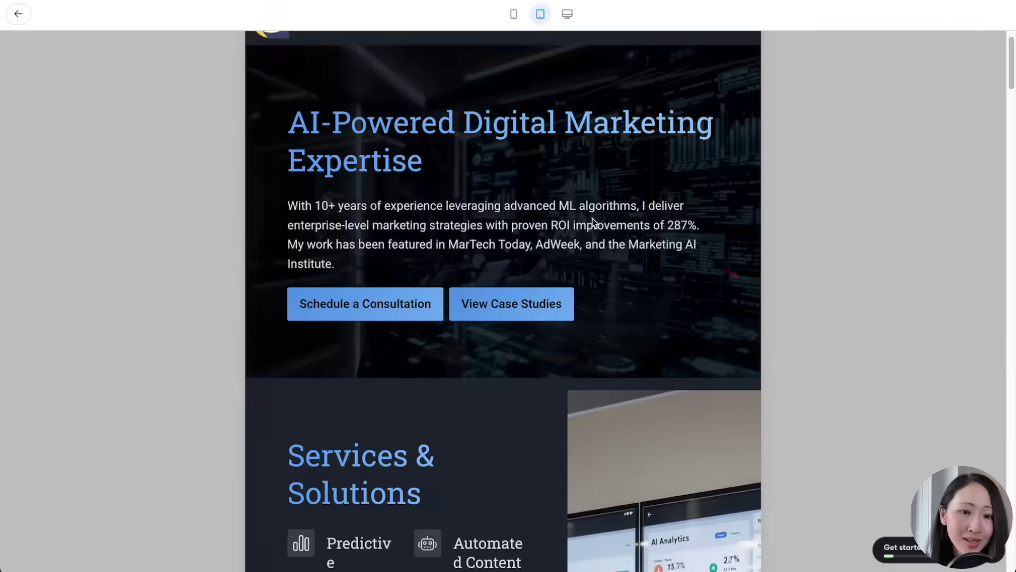
{"action": "scroll", "coordinate": [592, 218], "scroll_direction": "down", "scroll_amount": 10}
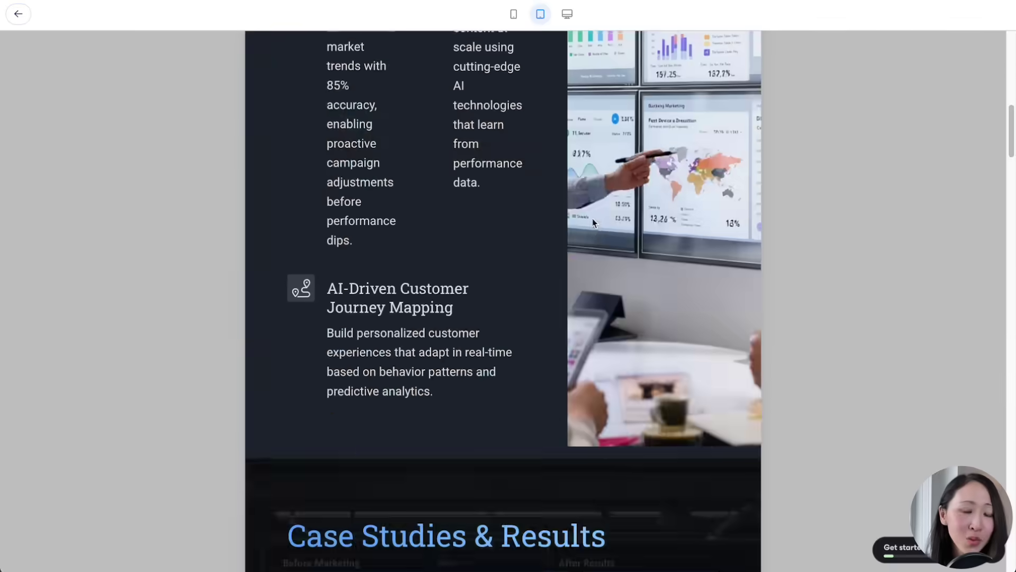
{"action": "scroll", "coordinate": [593, 218], "scroll_direction": "up", "scroll_amount": 10}
Preview the website in the mobile layout and scroll down through it
{"action": "left_click", "coordinate": [511, 13]}
{"action": "scroll", "coordinate": [532, 126], "scroll_direction": "down", "scroll_amount": 20}
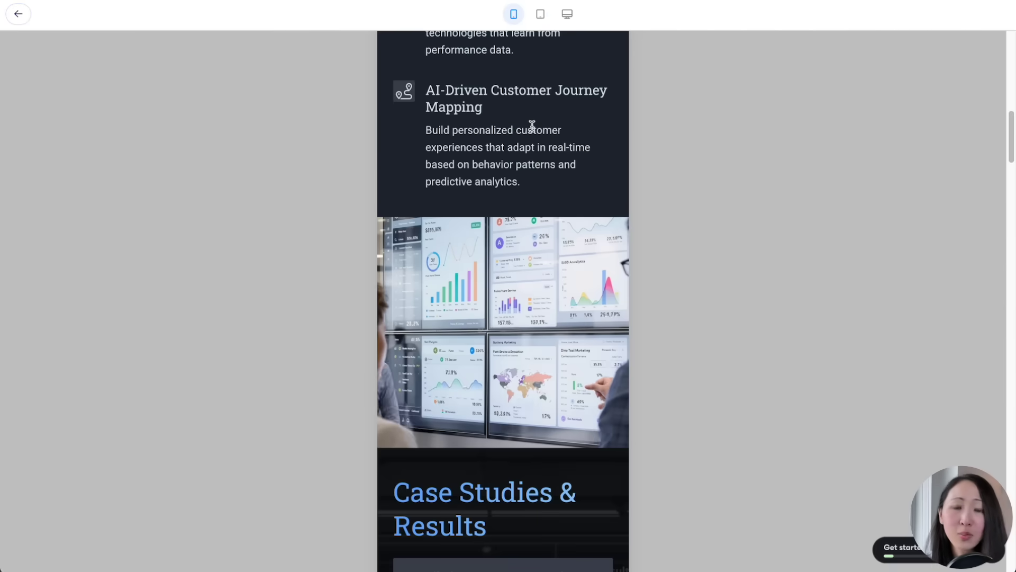
{"action": "scroll", "coordinate": [531, 124], "scroll_direction": "down", "scroll_amount": 20}
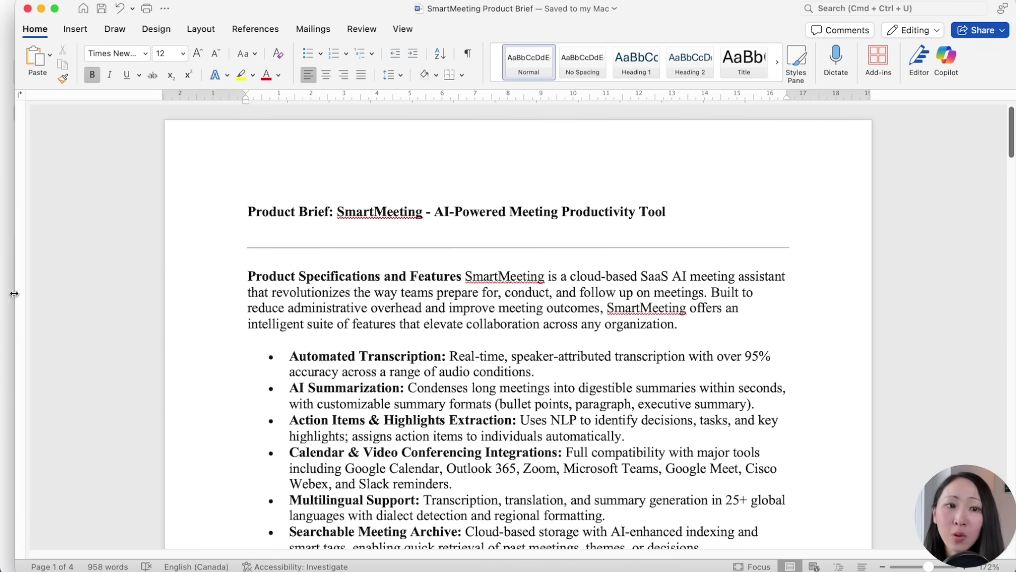
Widen the Word window and scroll through the SmartMeeting Product Brief to its final section
{"action": "left_click_drag", "start_coordinate": [14, 293], "coordinate": [2, 289]}
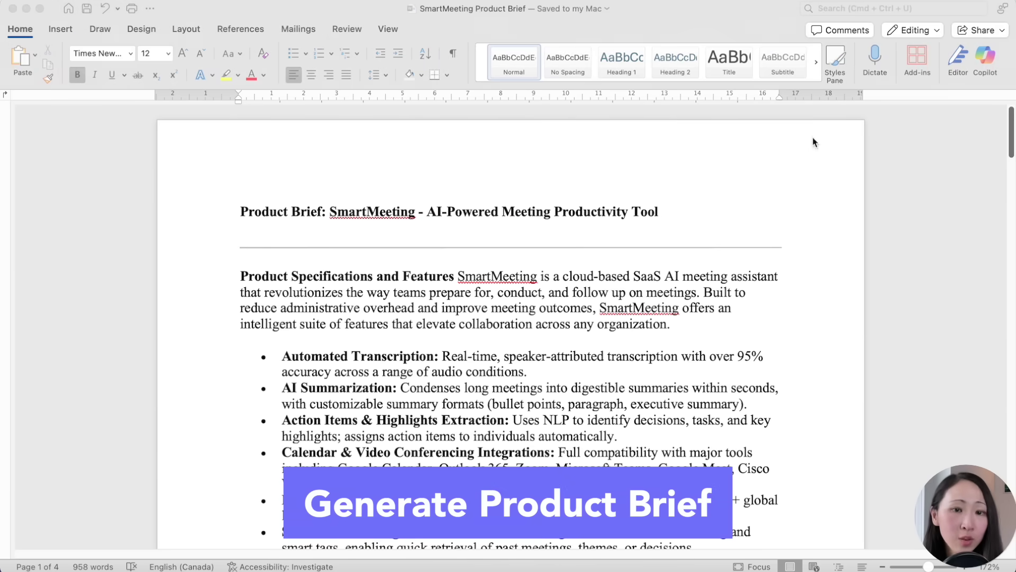
{"action": "left_click", "coordinate": [813, 142]}
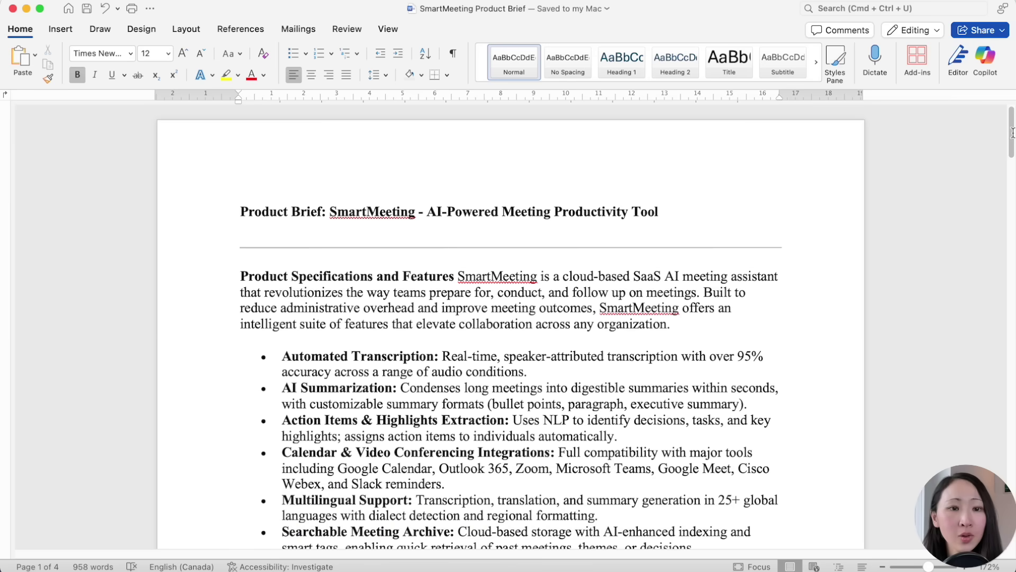
{"action": "left_click_drag", "start_coordinate": [1013, 132], "coordinate": [1010, 351]}
{"action": "scroll", "coordinate": [1006, 382], "scroll_direction": "down", "scroll_amount": 20}
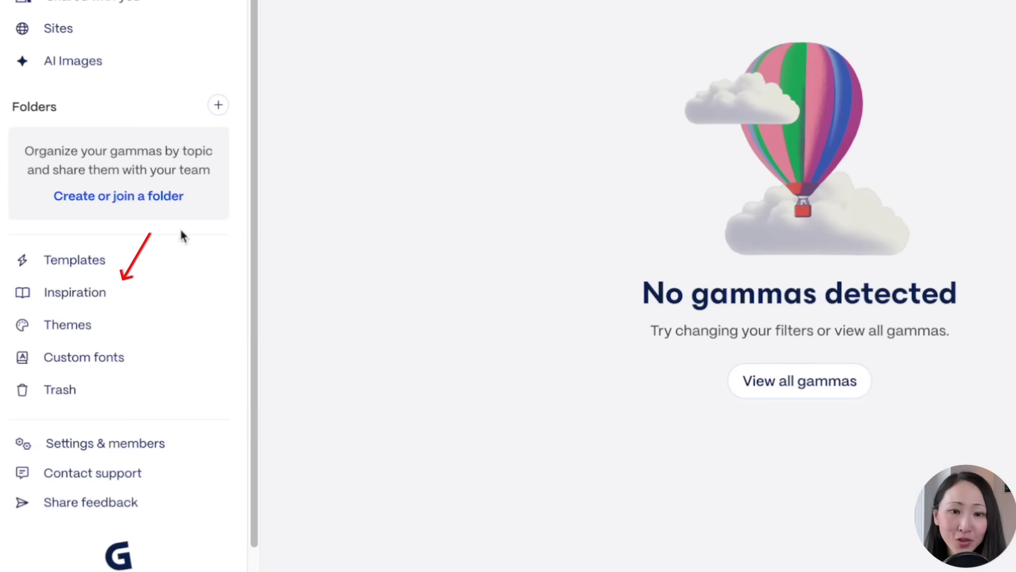
Start a new theme from the themes page, trying an import of testing-template.pptx
{"action": "left_click", "coordinate": [118, 325]}
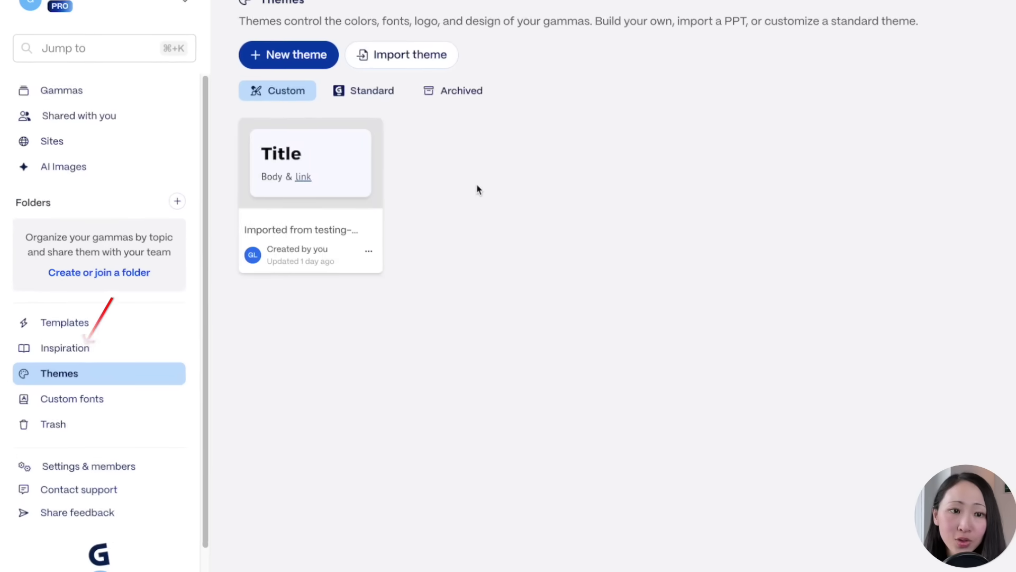
{"action": "left_click", "coordinate": [295, 85]}
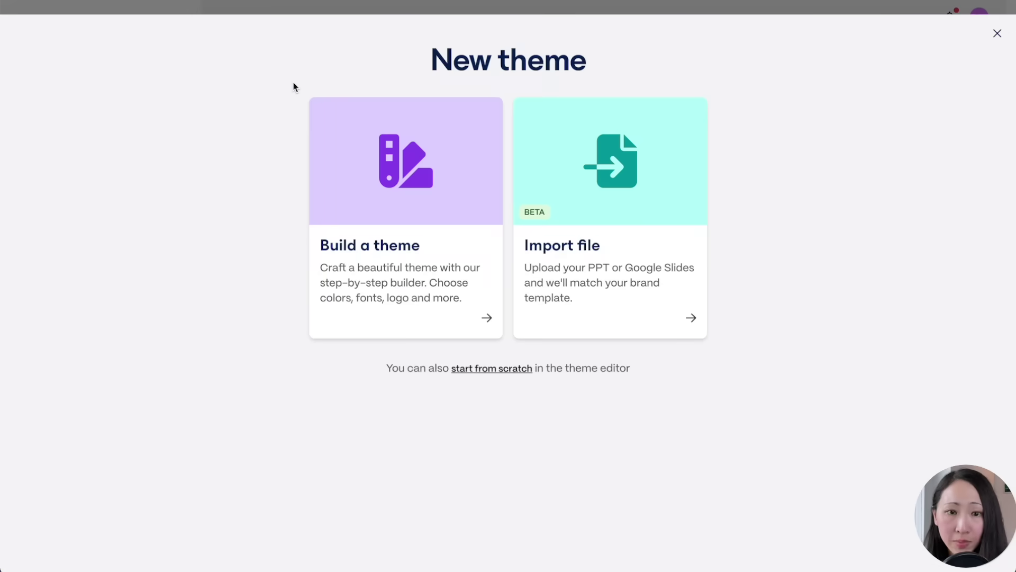
{"action": "left_click", "coordinate": [424, 227]}
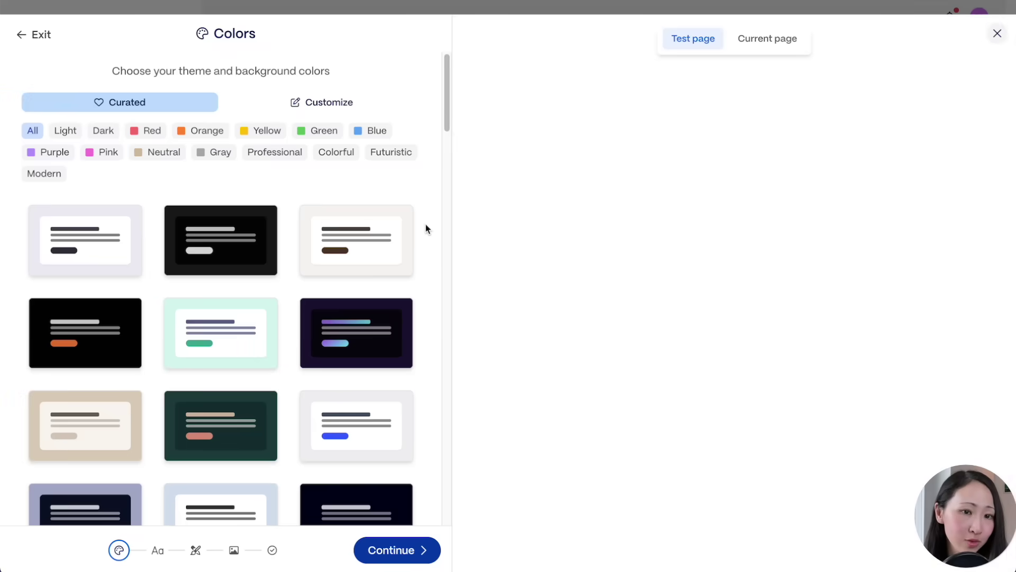
{"action": "scroll", "coordinate": [446, 125], "scroll_direction": "down", "scroll_amount": 2}
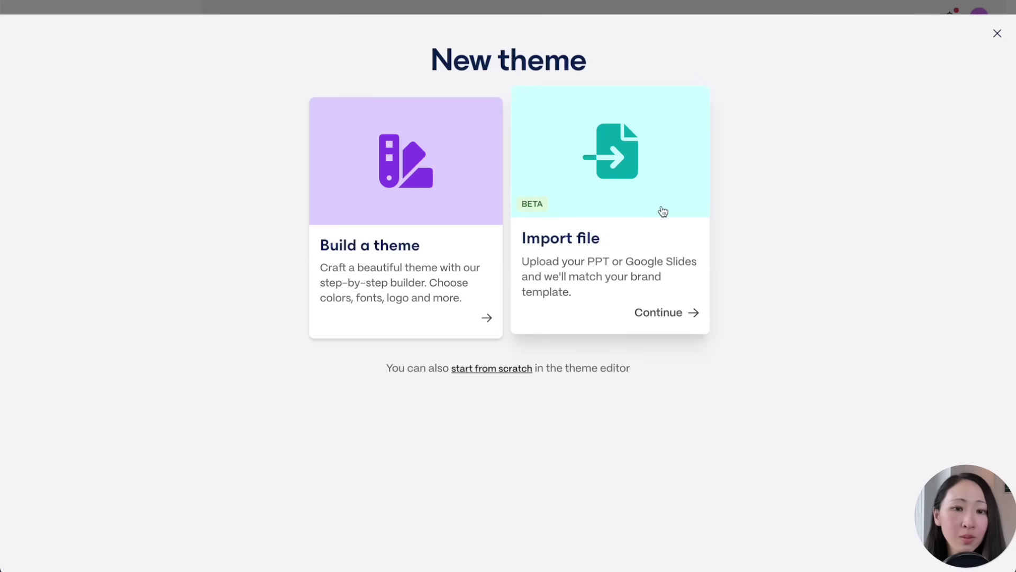
{"action": "left_click", "coordinate": [663, 212]}
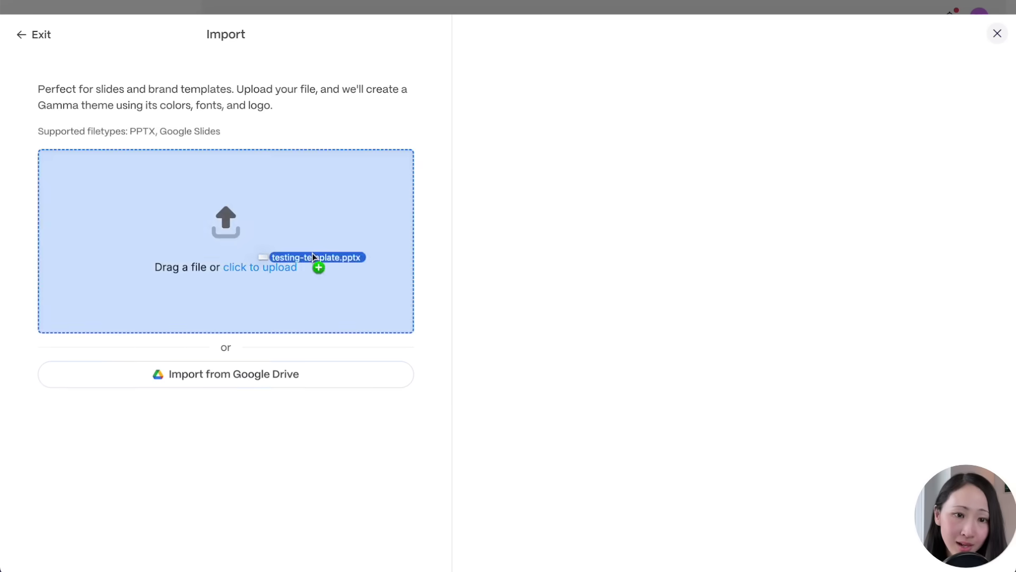
{"action": "left_click_drag", "start_coordinate": [312, 253], "coordinate": [316, 260]}
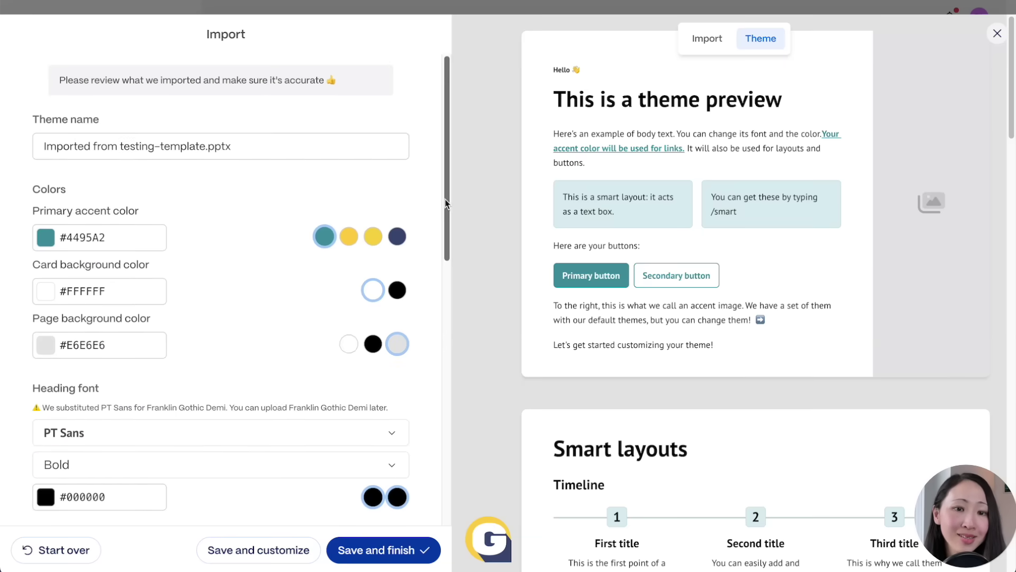
{"action": "scroll", "coordinate": [443, 279], "scroll_direction": "down", "scroll_amount": 5}
{"action": "scroll", "coordinate": [443, 279], "scroll_direction": "down", "scroll_amount": 5}
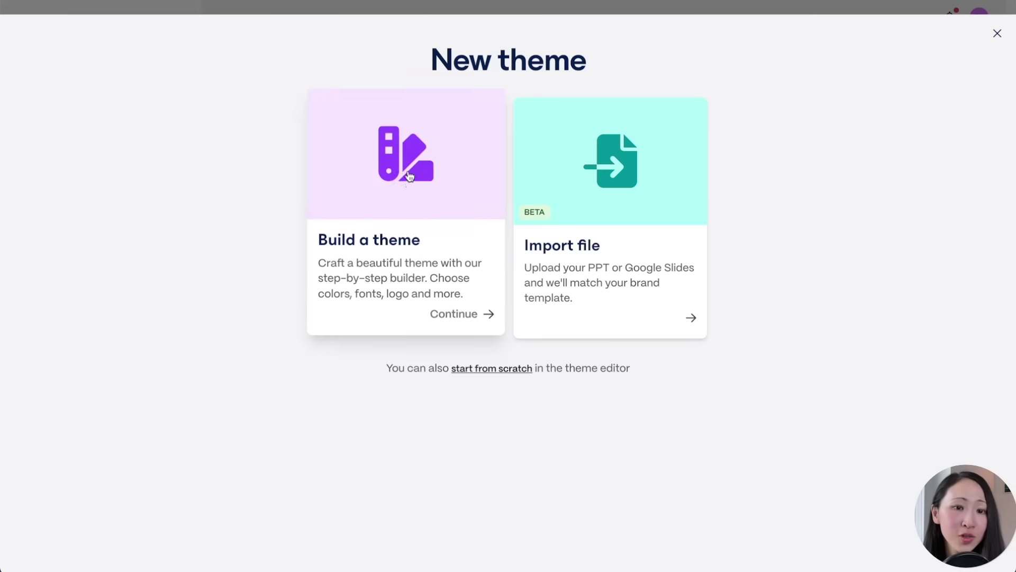
Build the theme step by step with the light-blue colour theme and Prompt/Mukta fonts
{"action": "left_click", "coordinate": [410, 182]}
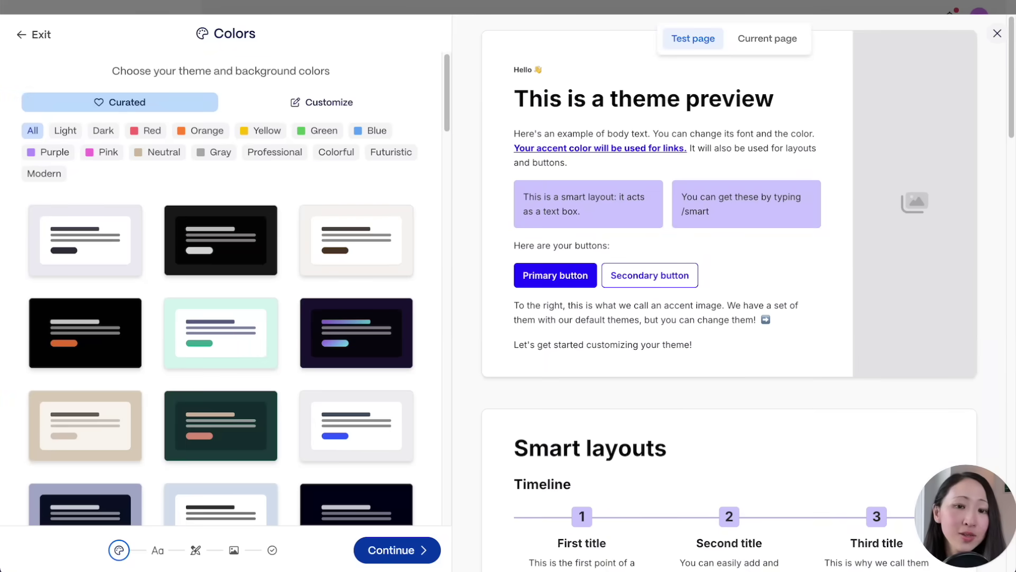
{"action": "left_click", "coordinate": [370, 130]}
{"action": "left_click_drag", "start_coordinate": [445, 105], "coordinate": [437, 209]}
{"action": "left_click", "coordinate": [97, 418]}
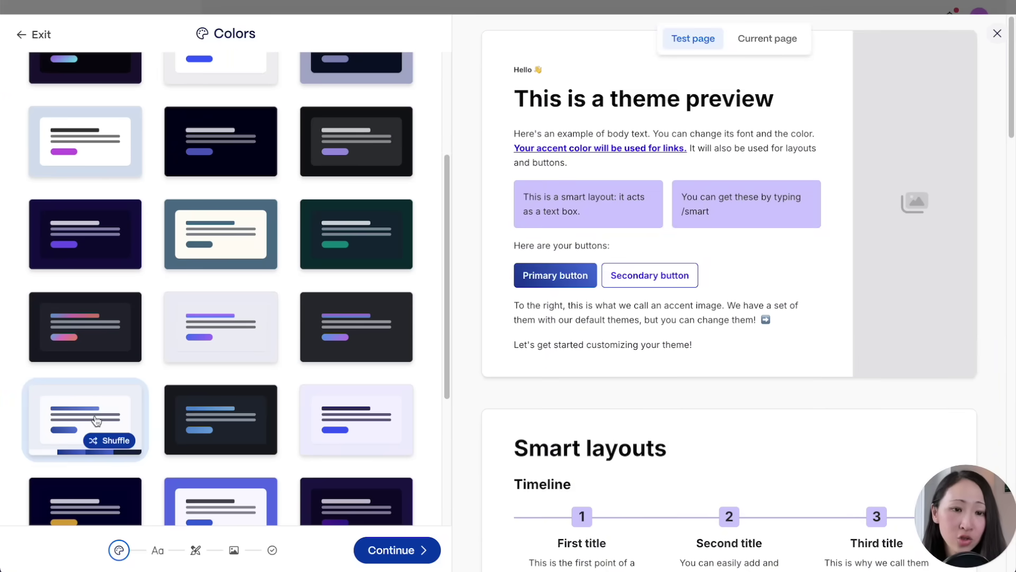
{"action": "scroll", "coordinate": [446, 182], "scroll_direction": "down", "scroll_amount": 1}
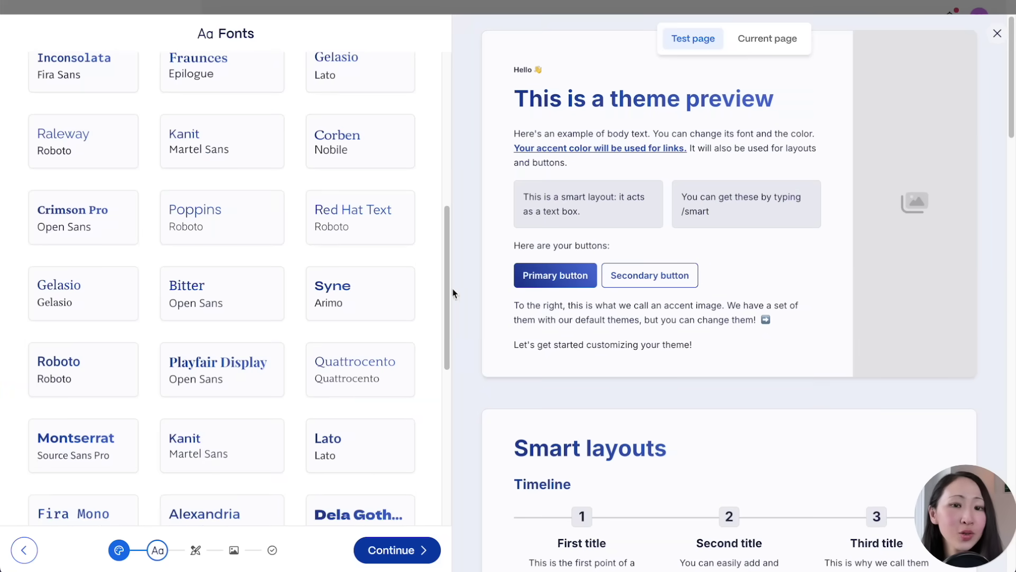
{"action": "scroll", "coordinate": [452, 288], "scroll_direction": "up", "scroll_amount": 1}
{"action": "left_click", "coordinate": [363, 79]}
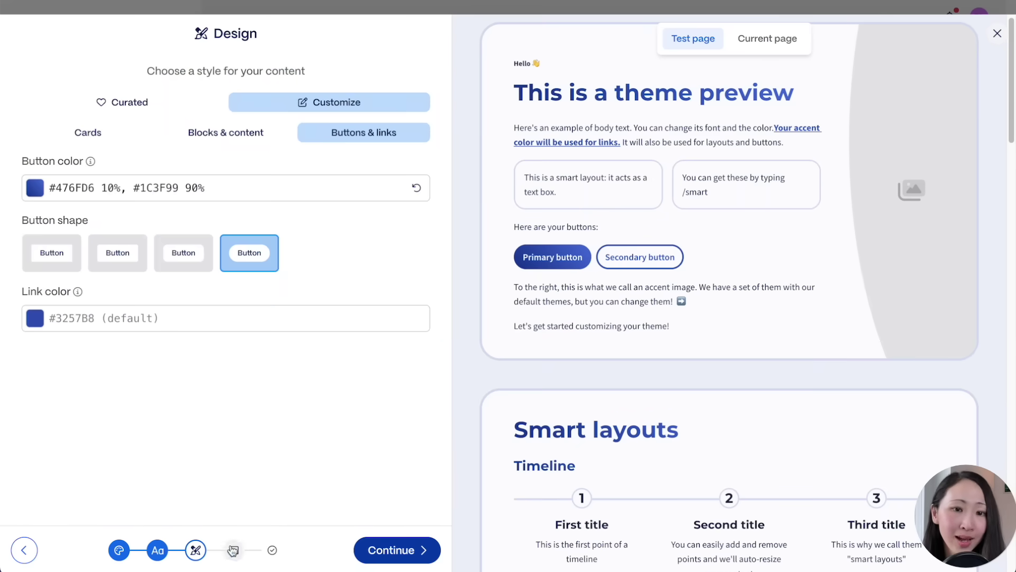
Add the G logo, name the theme and save it
{"action": "left_click", "coordinate": [233, 550]}
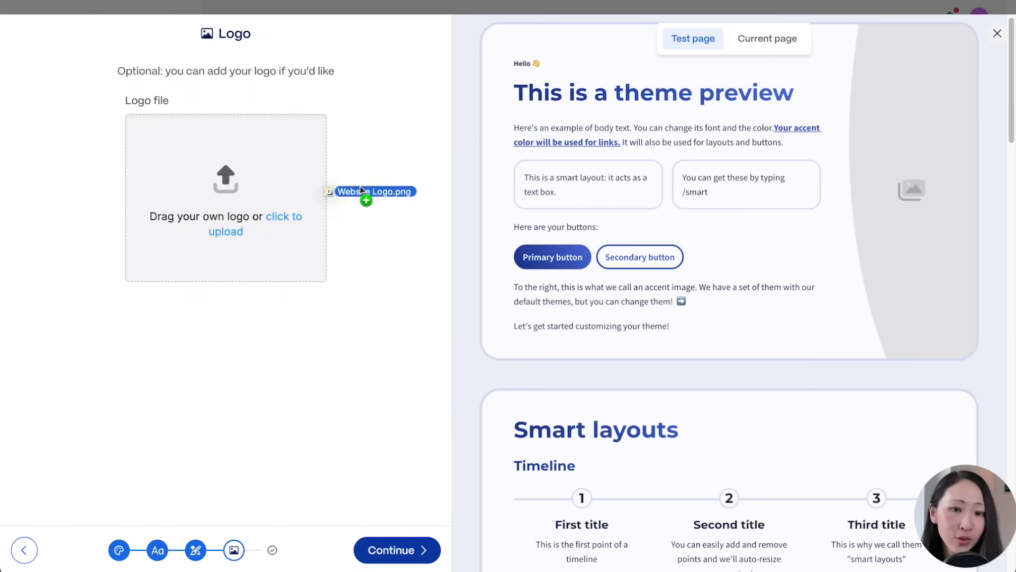
{"action": "left_click_drag", "start_coordinate": [365, 196], "coordinate": [321, 211]}
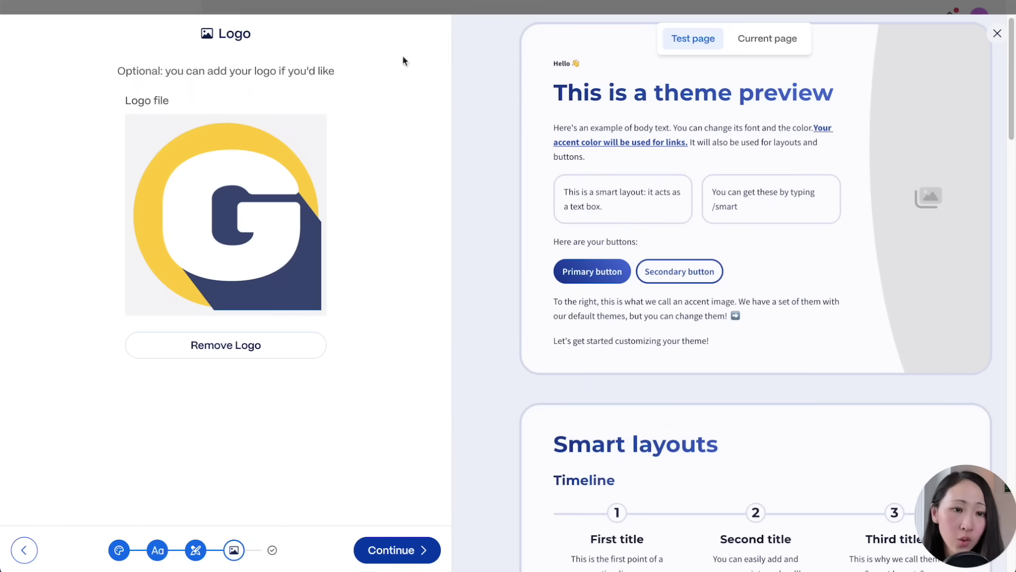
{"action": "scroll", "coordinate": [892, 268], "scroll_direction": "down", "scroll_amount": 10}
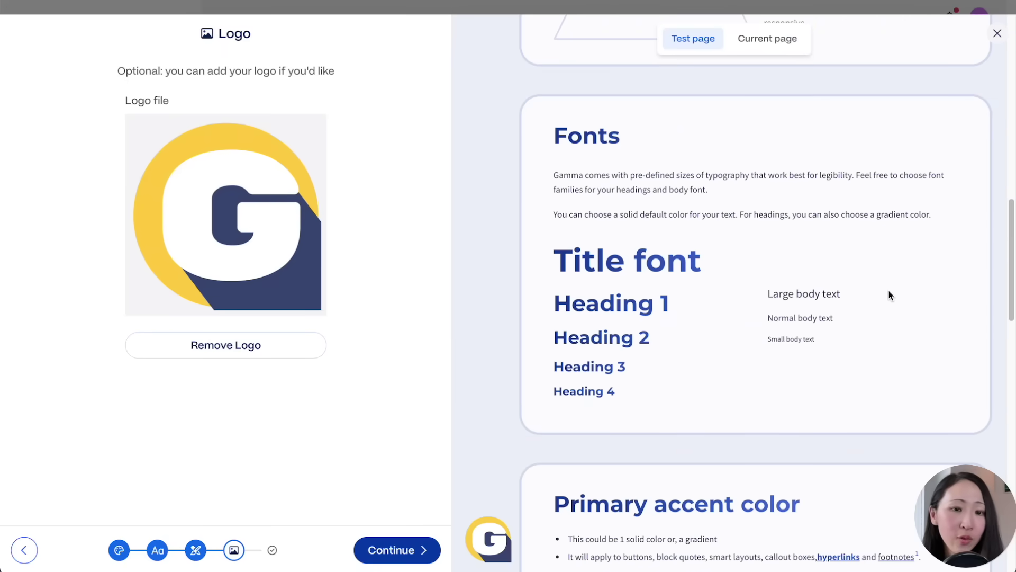
{"action": "scroll", "coordinate": [890, 295], "scroll_direction": "down", "scroll_amount": 2}
{"action": "scroll", "coordinate": [890, 296], "scroll_direction": "down", "scroll_amount": 18}
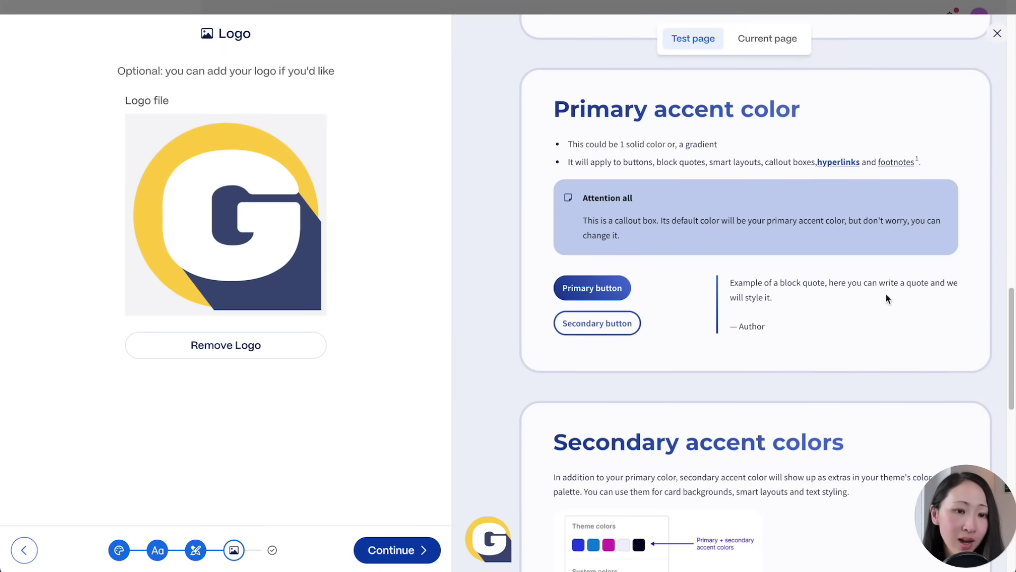
{"action": "scroll", "coordinate": [845, 291], "scroll_direction": "down", "scroll_amount": 1}
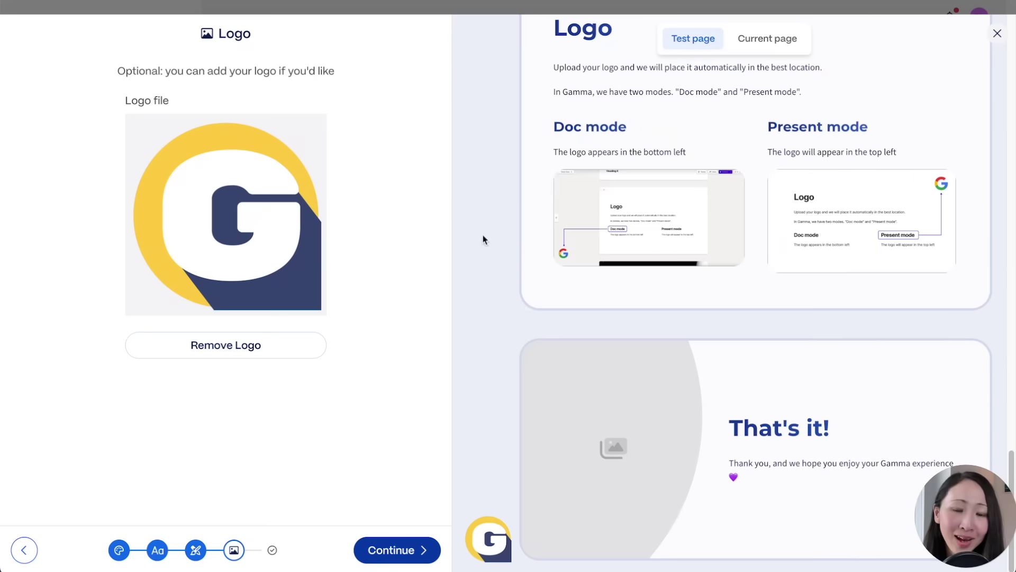
{"action": "left_click", "coordinate": [390, 550]}
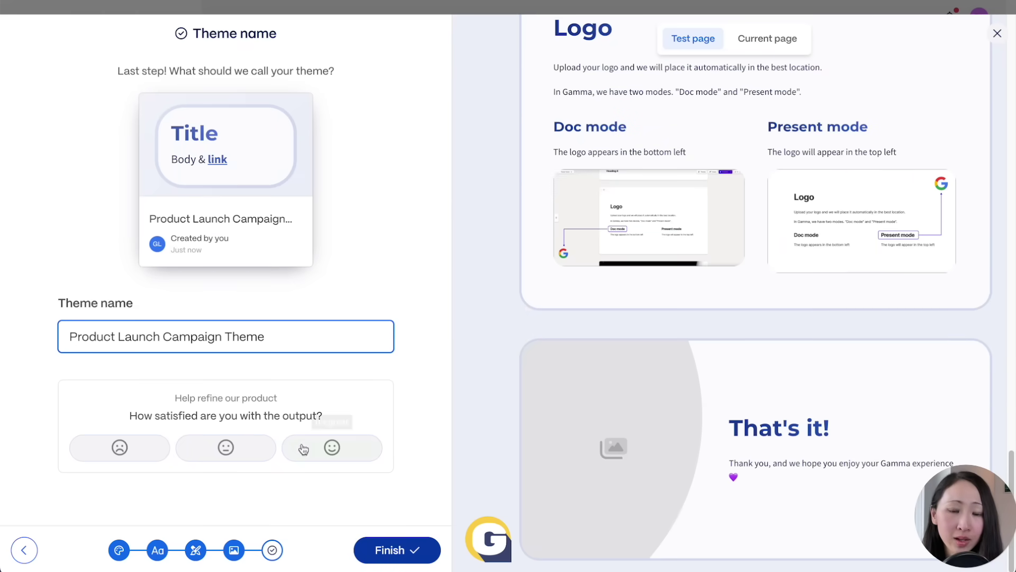
{"action": "left_click", "coordinate": [396, 550]}
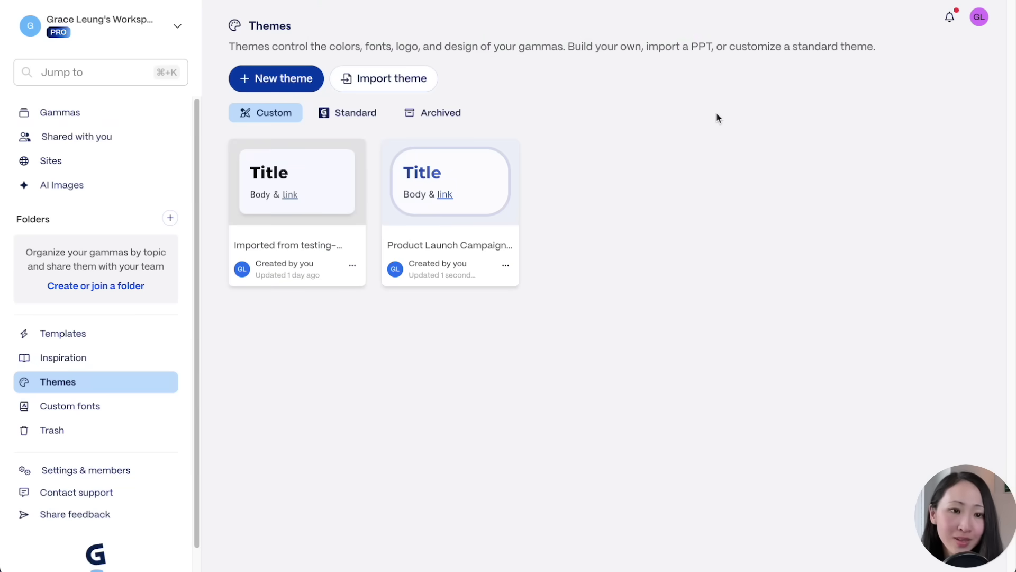
Copy a share link for the Product Launch Campaign theme and start a new AI gamma
{"action": "left_click", "coordinate": [506, 265]}
{"action": "left_click", "coordinate": [587, 404]}
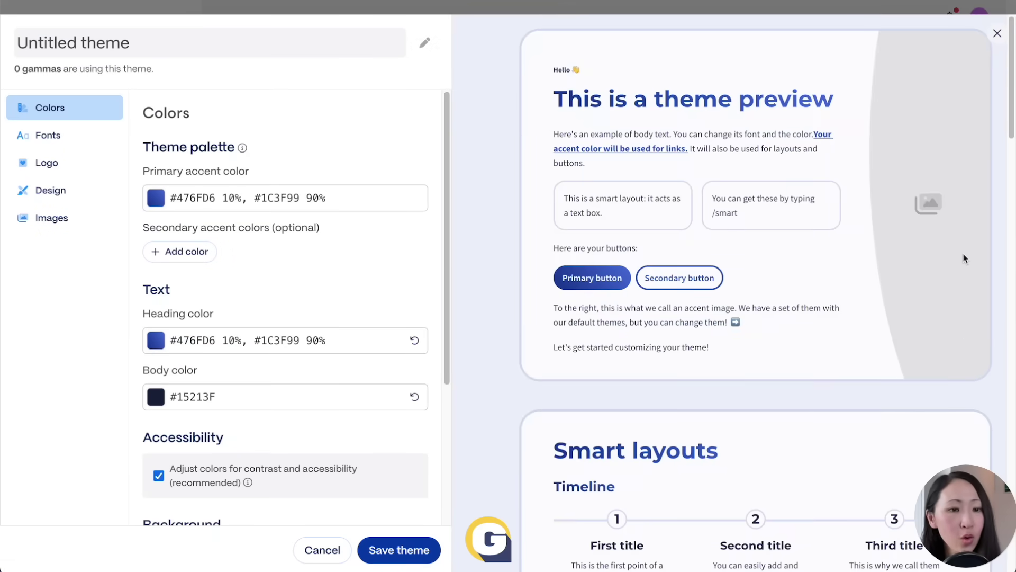
{"action": "scroll", "coordinate": [951, 288], "scroll_direction": "down", "scroll_amount": 8}
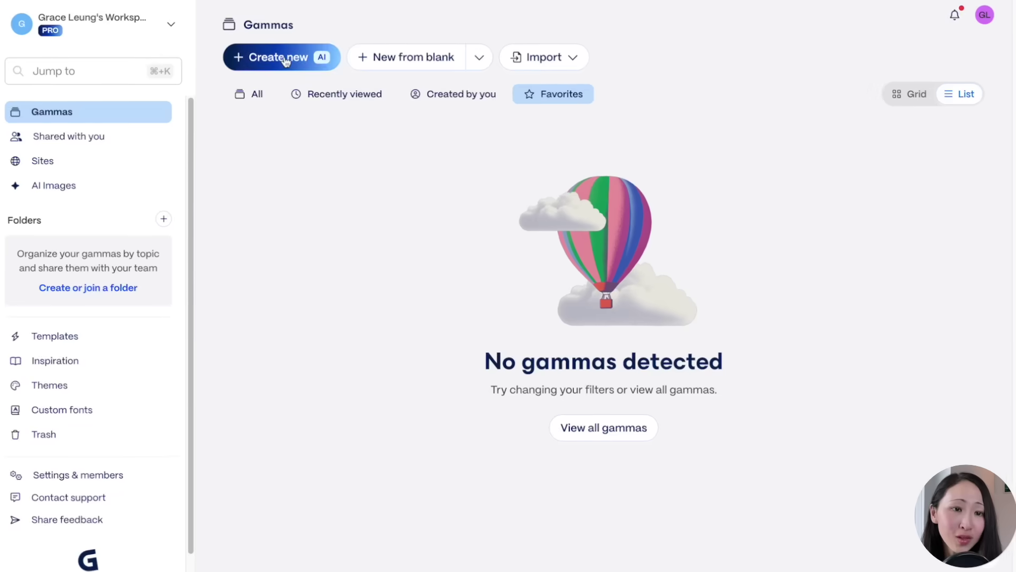
{"action": "left_click", "coordinate": [285, 61]}
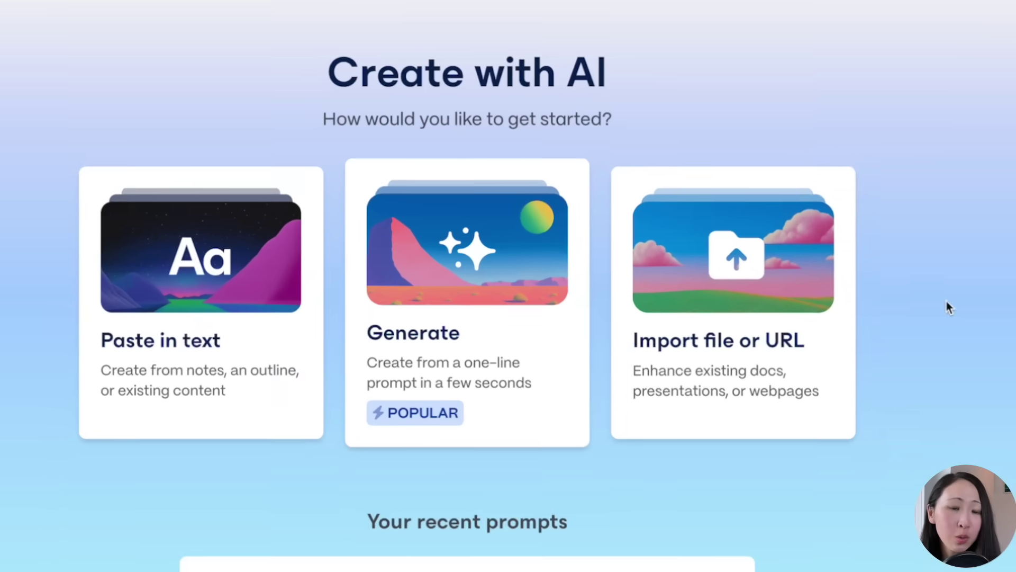
Import the SmartMeeting Product Brief as a presentation with Don't add images
{"action": "left_click", "coordinate": [730, 296]}
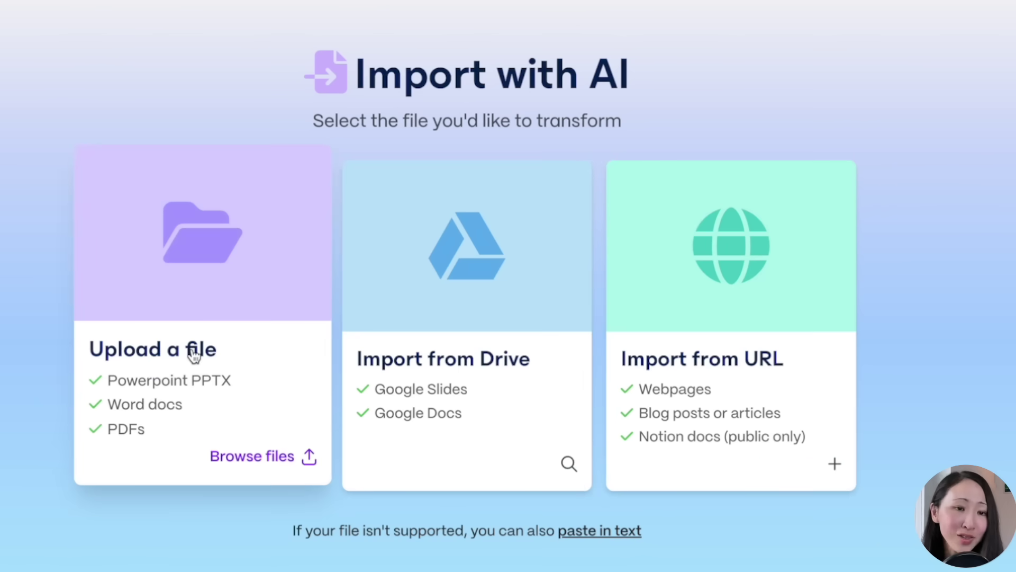
{"action": "left_click", "coordinate": [194, 356]}
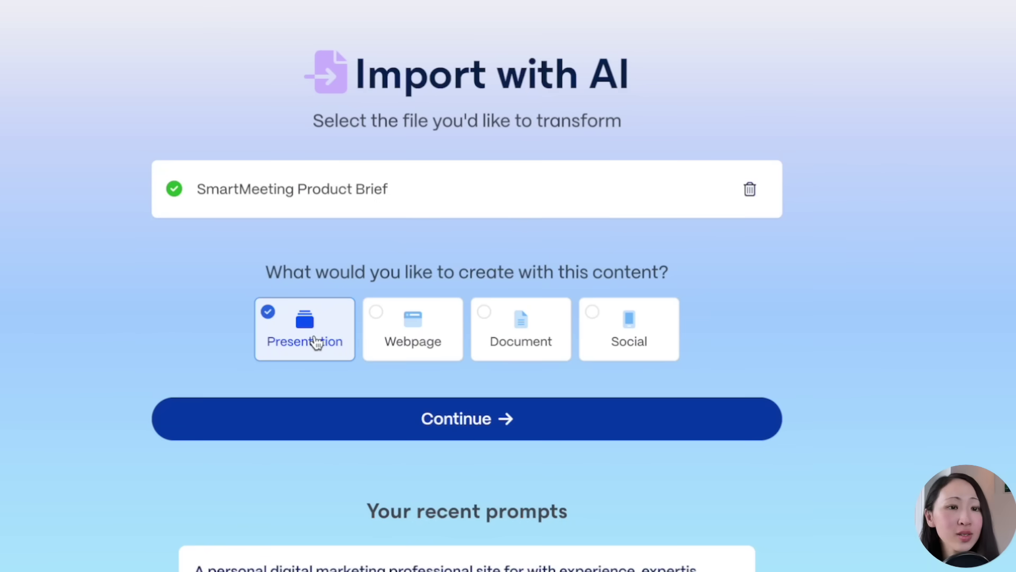
{"action": "left_click", "coordinate": [646, 356]}
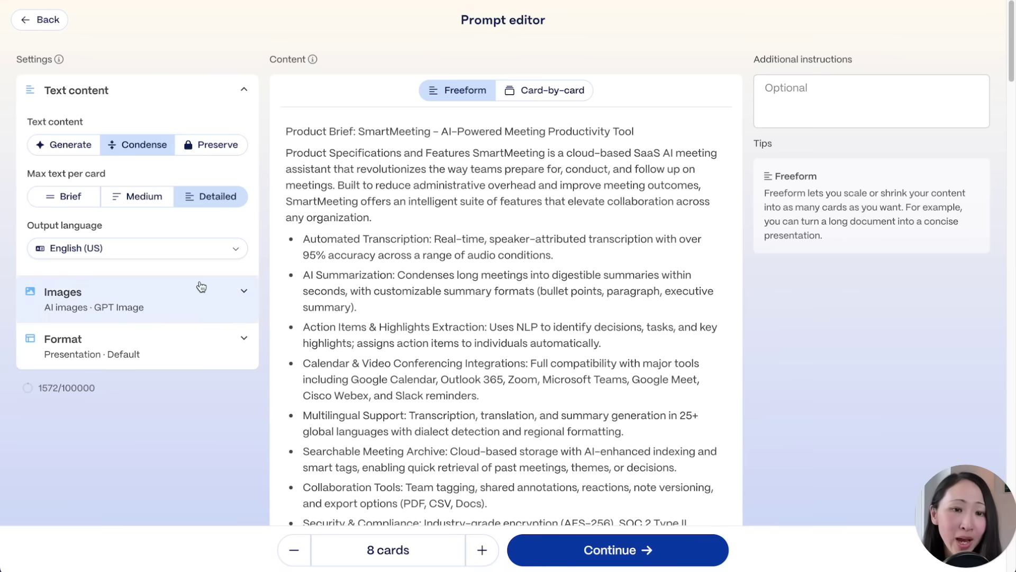
{"action": "left_click", "coordinate": [205, 308]}
{"action": "left_click", "coordinate": [233, 345]}
{"action": "scroll", "coordinate": [241, 286], "scroll_direction": "down", "scroll_amount": 3}
{"action": "left_click", "coordinate": [159, 312]}
{"action": "scroll", "coordinate": [656, 358], "scroll_direction": "down", "scroll_amount": 20}
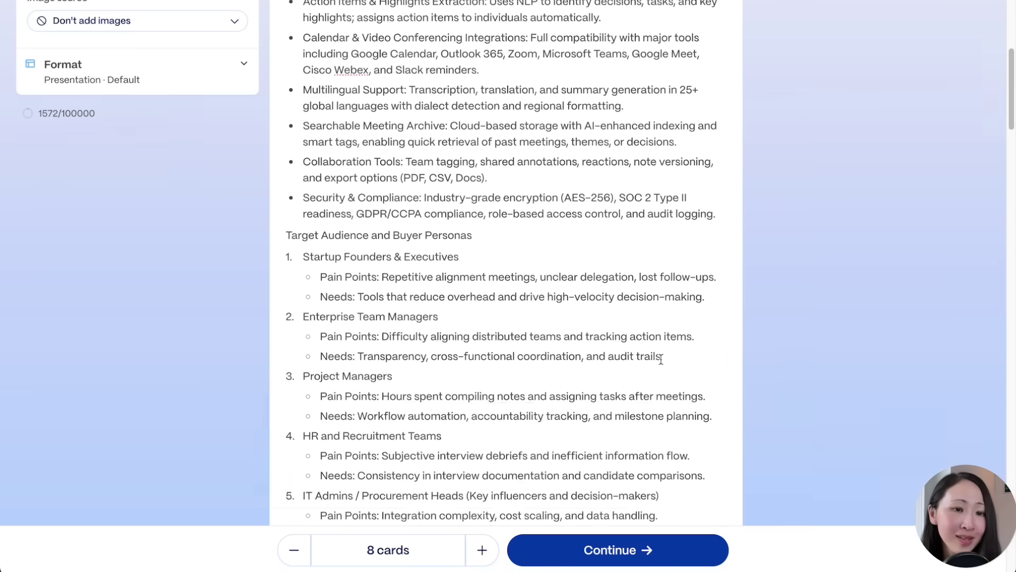
Pick the custom Product Launch theme and scroll through the generated 8-card deck
{"action": "left_click", "coordinate": [646, 553]}
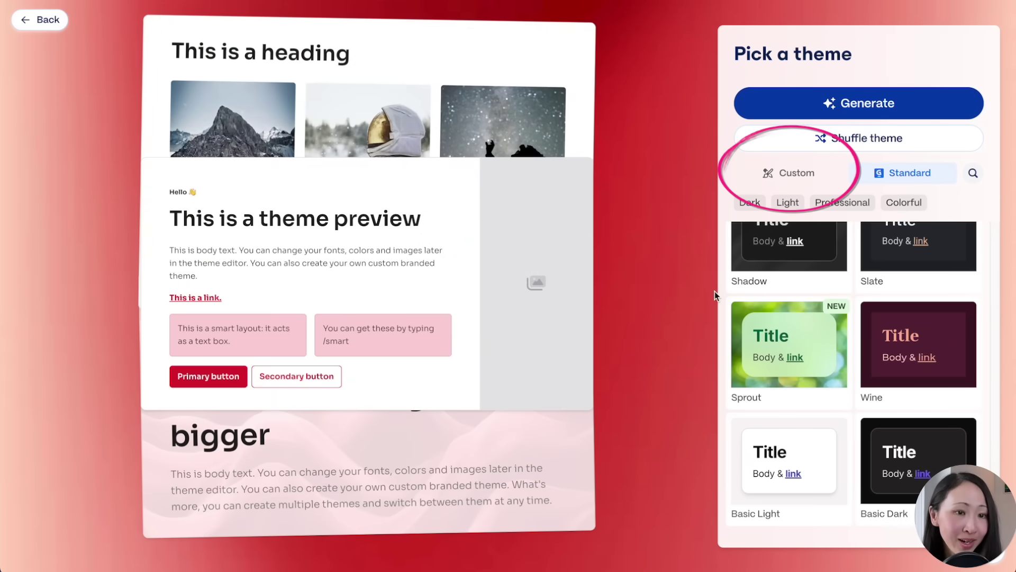
{"action": "left_click", "coordinate": [788, 173]}
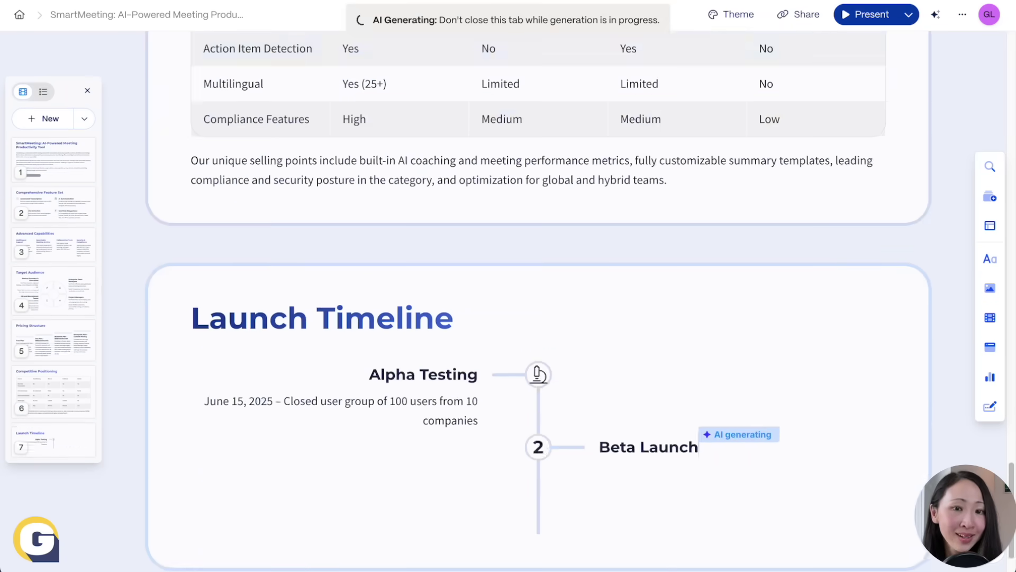
{"action": "scroll", "coordinate": [537, 297], "scroll_direction": "down", "scroll_amount": 15}
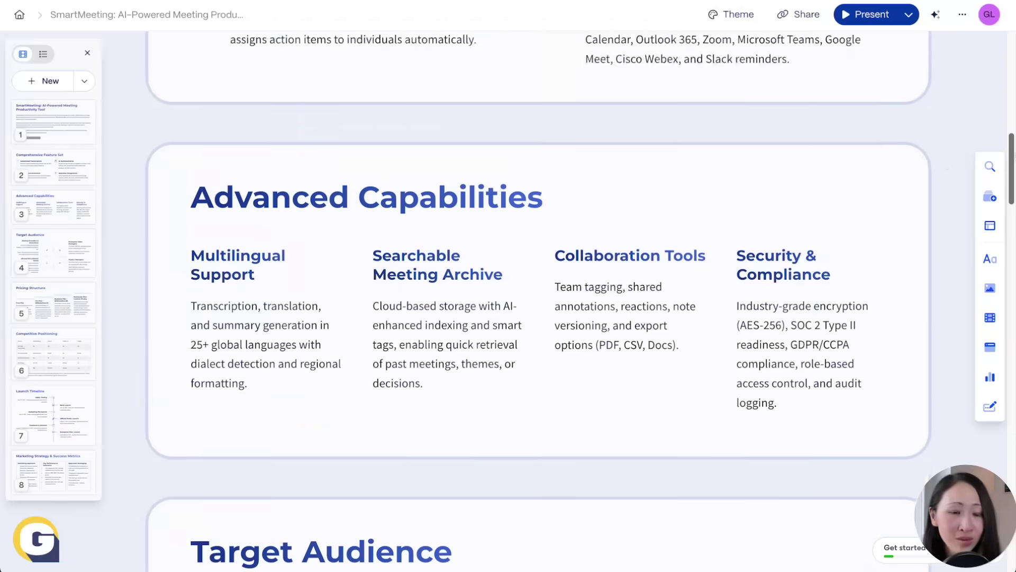
{"action": "scroll", "coordinate": [538, 297], "scroll_direction": "down", "scroll_amount": 2}
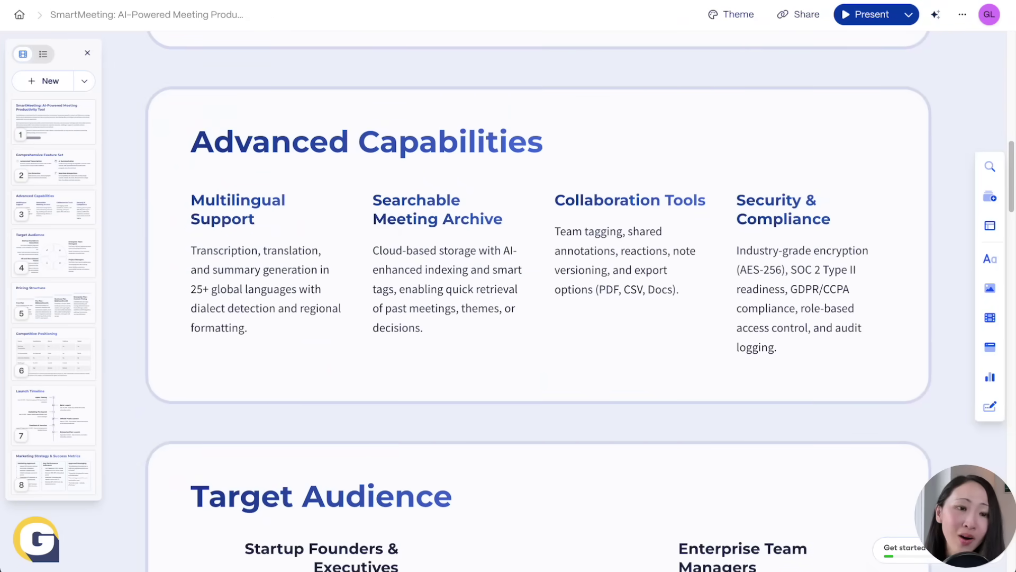
{"action": "scroll", "coordinate": [538, 296], "scroll_direction": "down", "scroll_amount": 20}
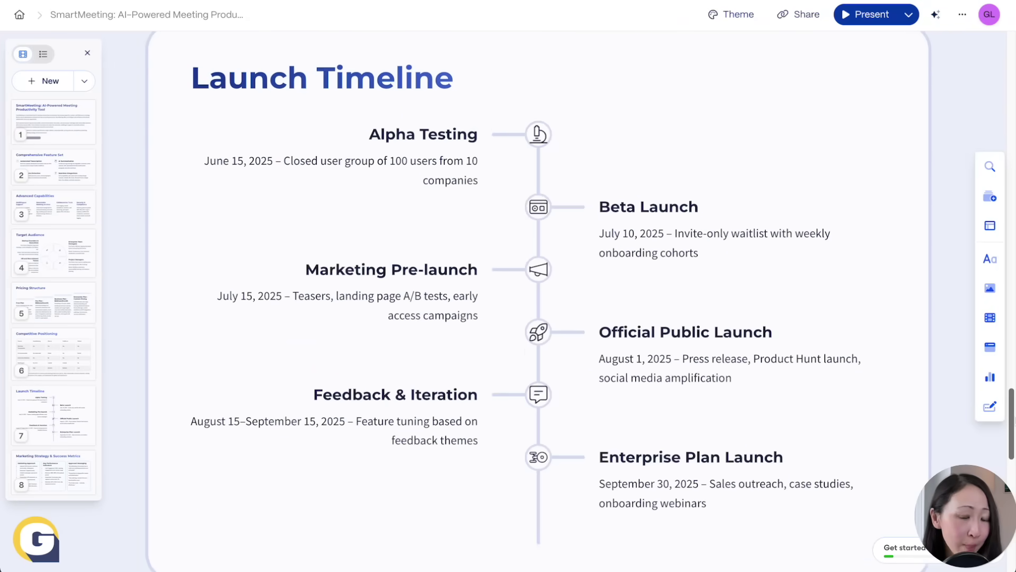
{"action": "scroll", "coordinate": [568, 467], "scroll_direction": "down", "scroll_amount": 15}
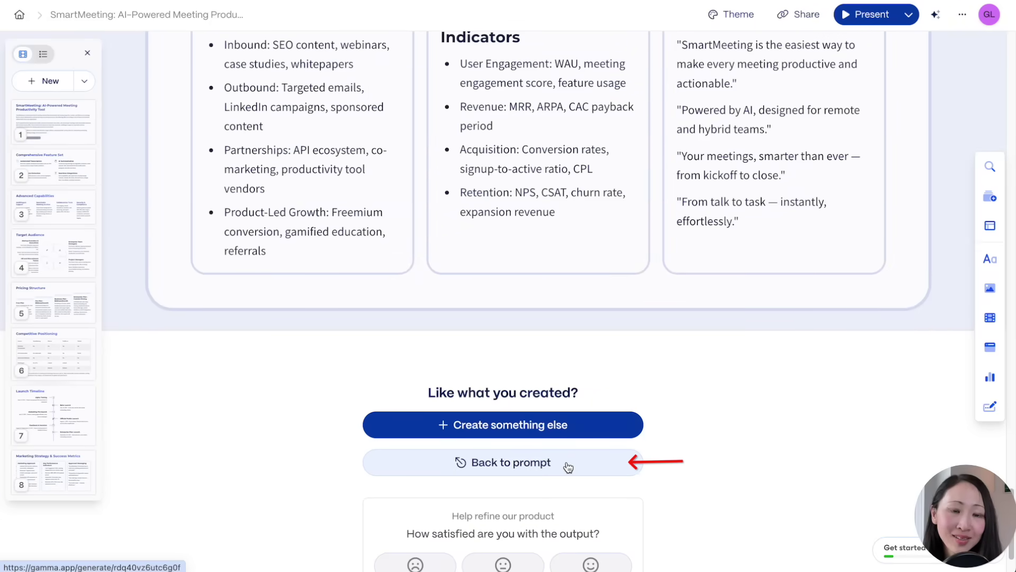
Return to the prompt and set the format to Social with portrait page style
{"action": "left_click", "coordinate": [568, 467]}
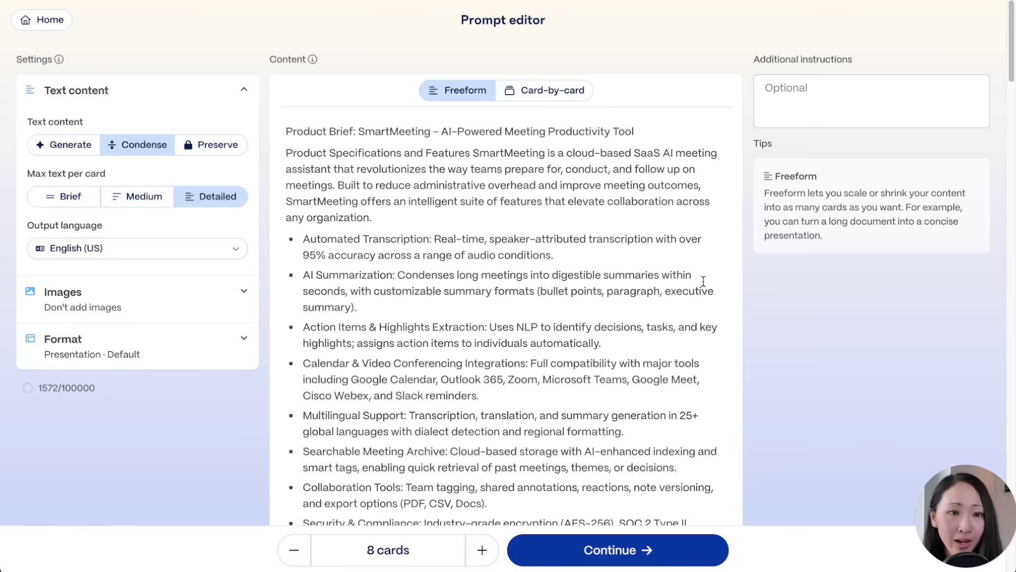
{"action": "left_click", "coordinate": [623, 292]}
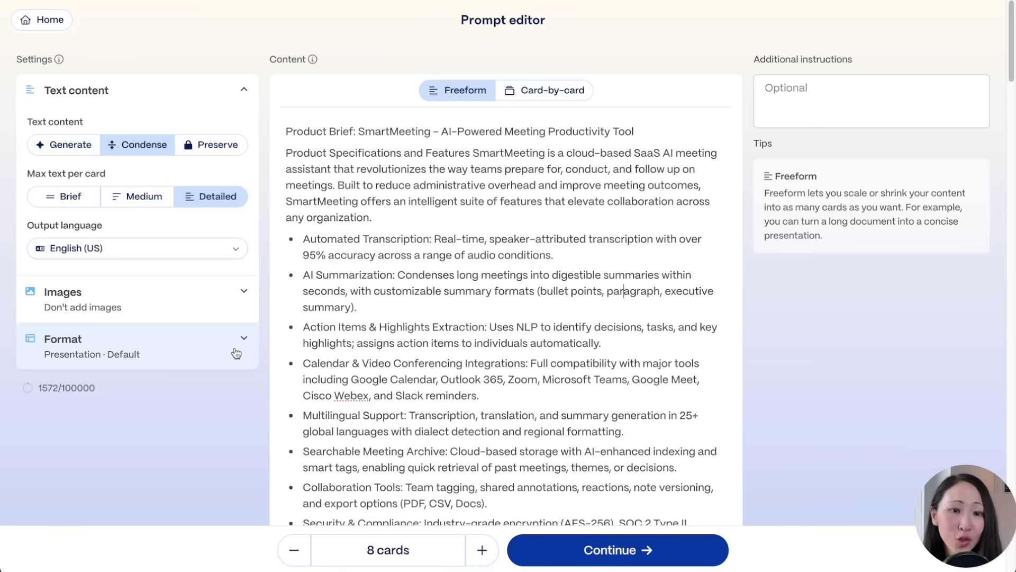
{"action": "left_click", "coordinate": [244, 339]}
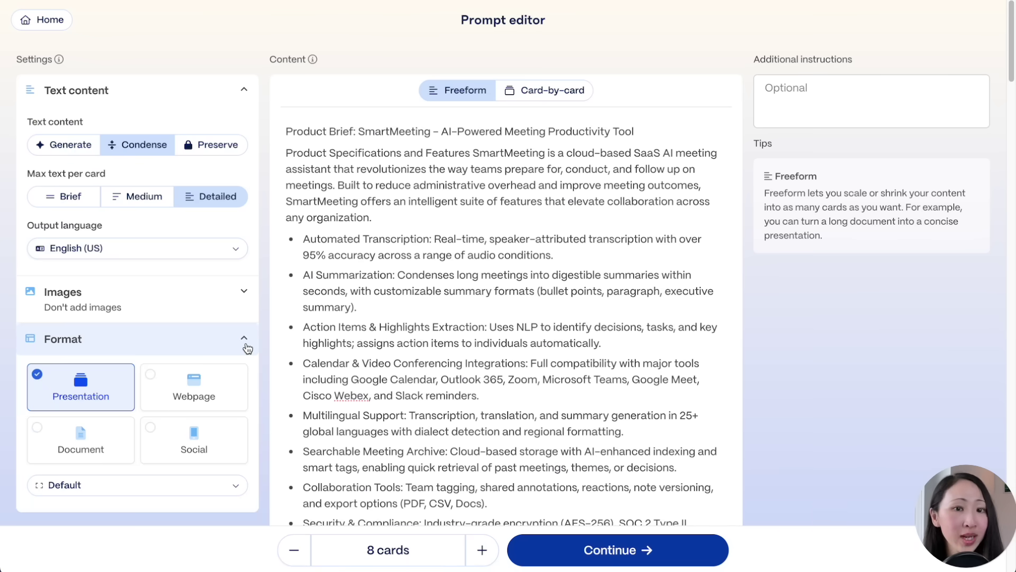
{"action": "left_click", "coordinate": [208, 444]}
{"action": "left_click", "coordinate": [138, 484]}
{"action": "left_click", "coordinate": [474, 370]}
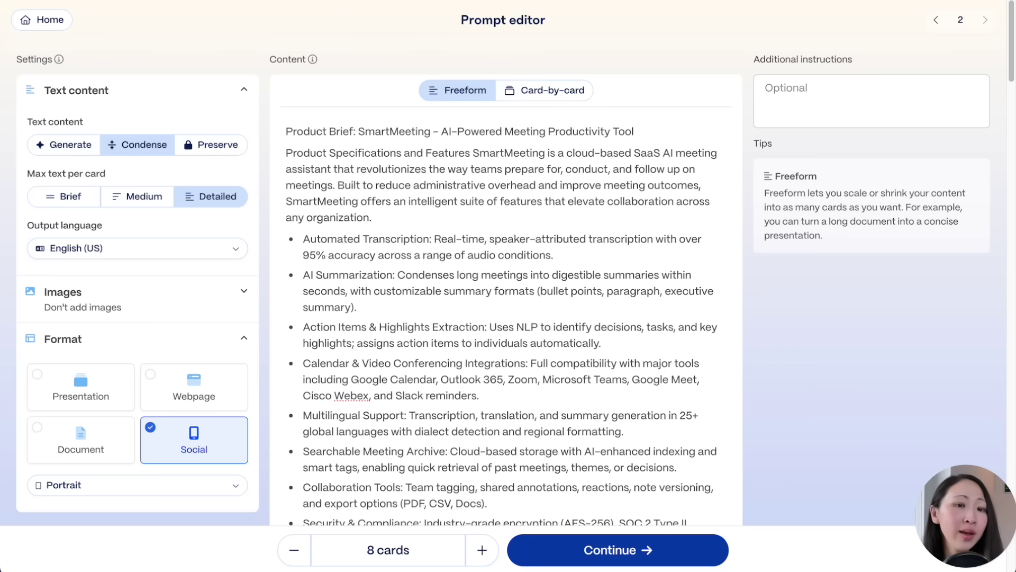
Use Flux Ultra AI images with the style 'high-tech abstract images'
{"action": "left_click", "coordinate": [244, 291]}
{"action": "left_click", "coordinate": [133, 347]}
{"action": "scroll", "coordinate": [243, 294], "scroll_direction": "up", "scroll_amount": 1}
{"action": "left_click", "coordinate": [87, 141]}
{"action": "left_click", "coordinate": [234, 470]}
{"action": "scroll", "coordinate": [235, 440], "scroll_direction": "down", "scroll_amount": 5}
{"action": "left_click", "coordinate": [101, 354]}
{"action": "left_click", "coordinate": [224, 388]}
{"action": "type", "text": "high-tech abstract images"}
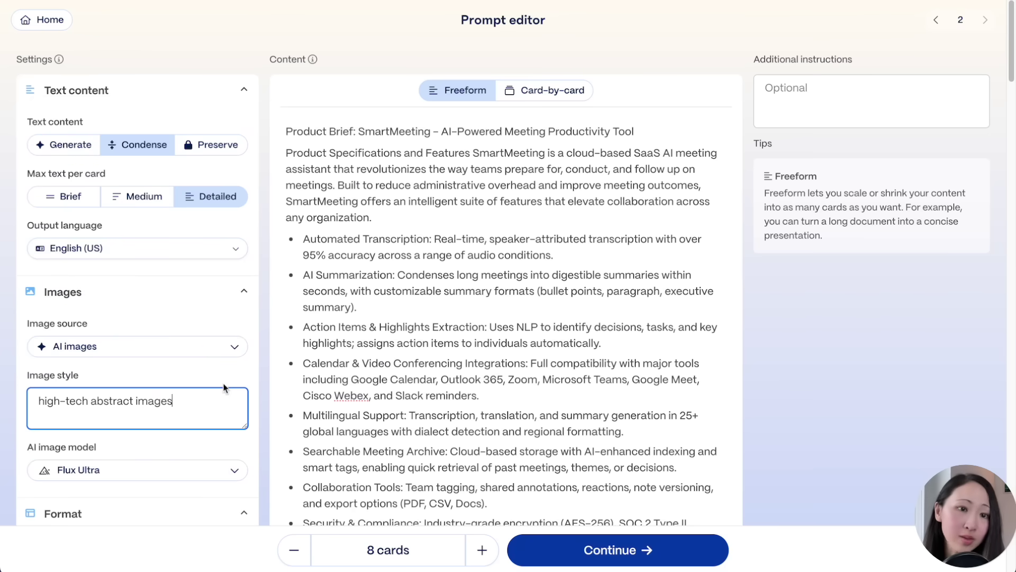
Paste additional instructions targeting unique selling points with a closing call to action
{"action": "left_click", "coordinate": [757, 112]}
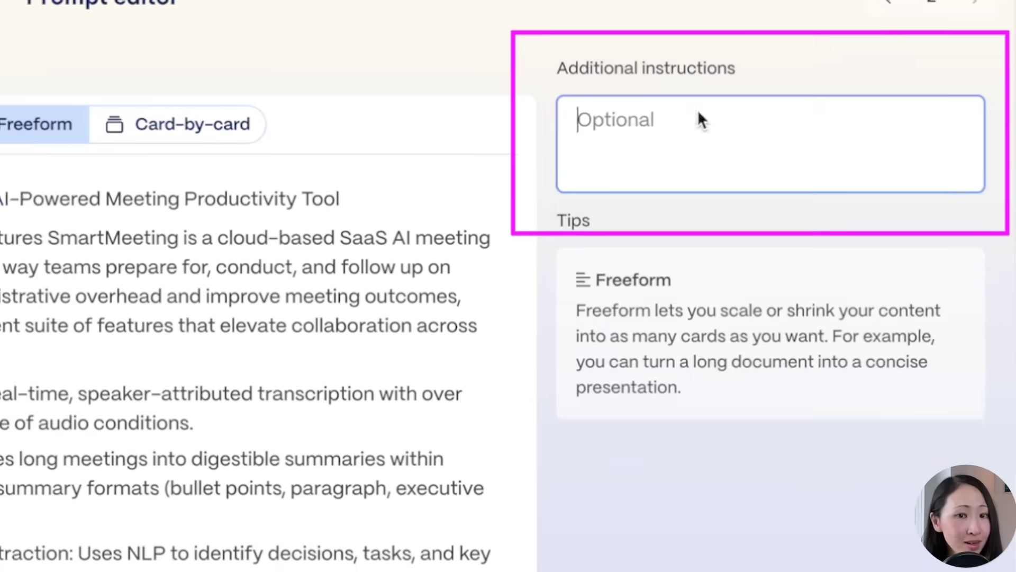
{"action": "key", "text": "ctrl+v"}
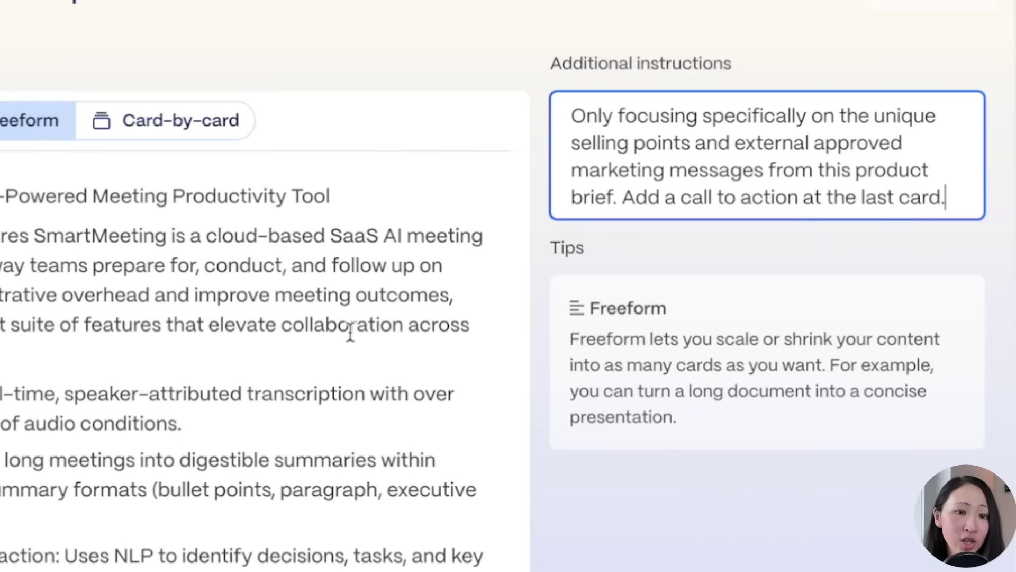
{"action": "key", "text": "Tab"}
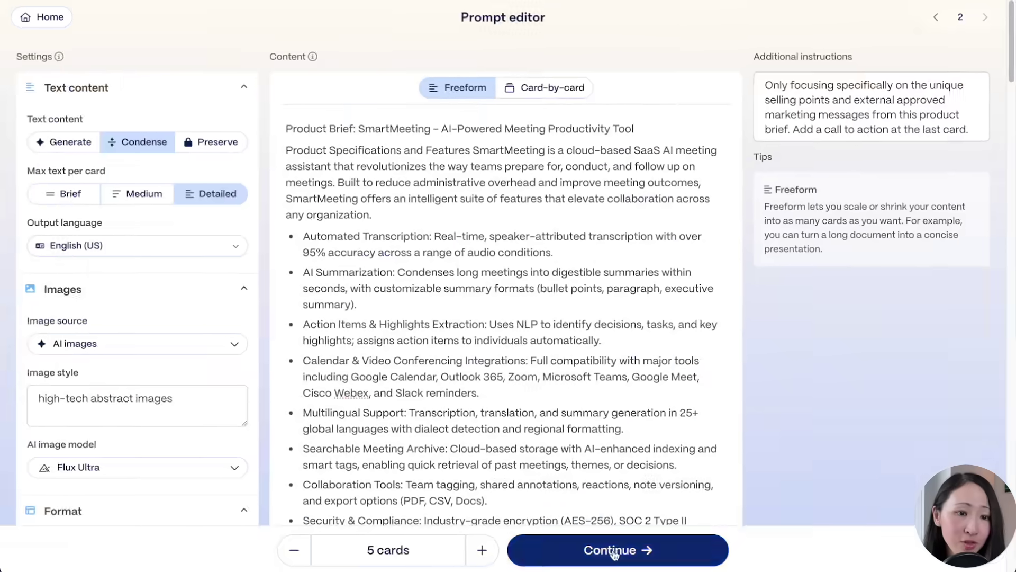
Generate the SmartMeeting social carousel and scroll through the resulting cards
{"action": "left_click", "coordinate": [612, 549]}
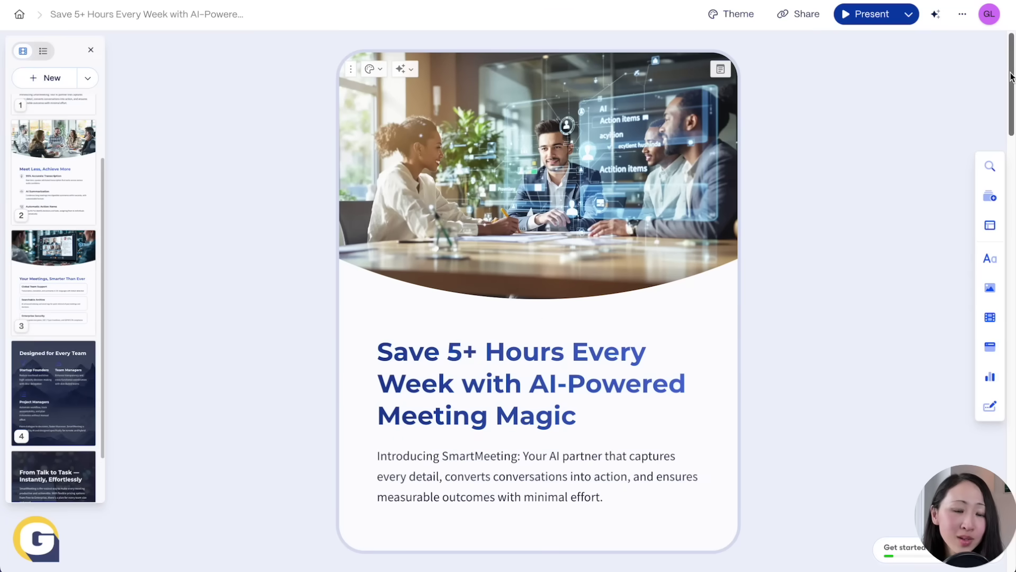
{"action": "left_click_drag", "start_coordinate": [1011, 76], "coordinate": [1012, 507]}
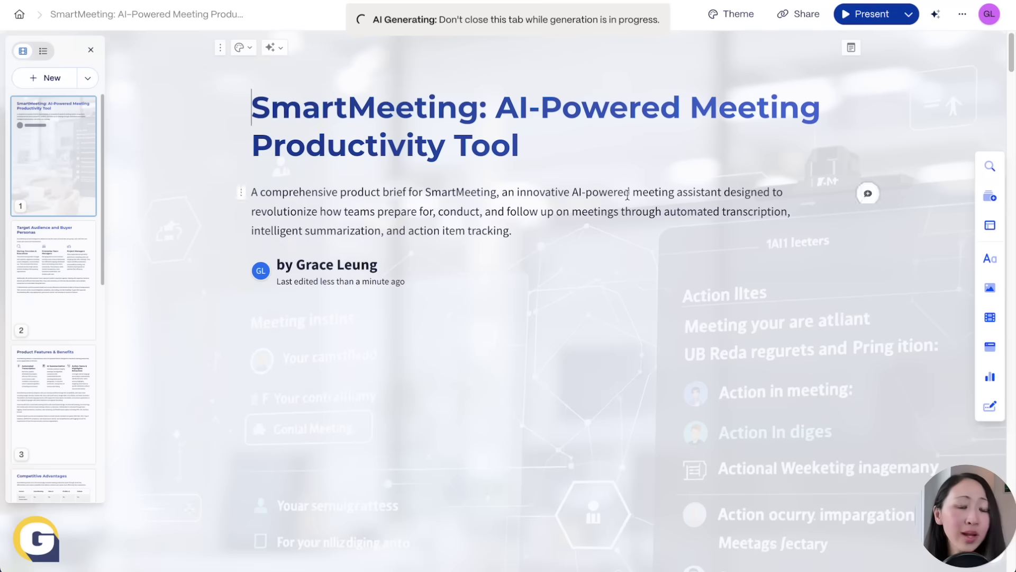
{"action": "scroll", "coordinate": [627, 195], "scroll_direction": "down", "scroll_amount": 15}
{"action": "scroll", "coordinate": [627, 195], "scroll_direction": "down", "scroll_amount": 20}
{"action": "scroll", "coordinate": [539, 301], "scroll_direction": "down", "scroll_amount": 20}
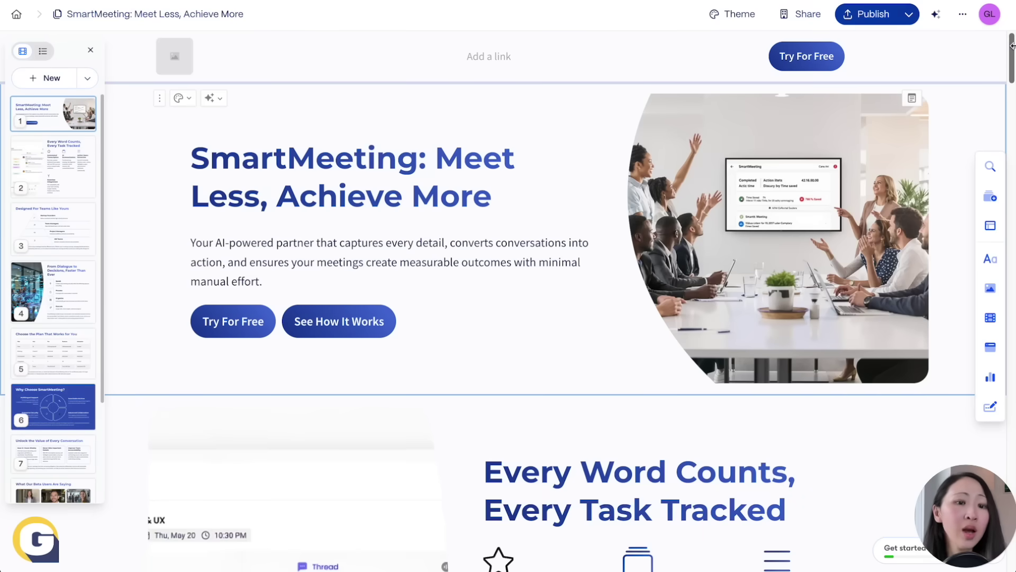
Preview the SmartMeeting webpage as a published site via Publish
{"action": "left_click", "coordinate": [909, 13]}
{"action": "left_click", "coordinate": [782, 274]}
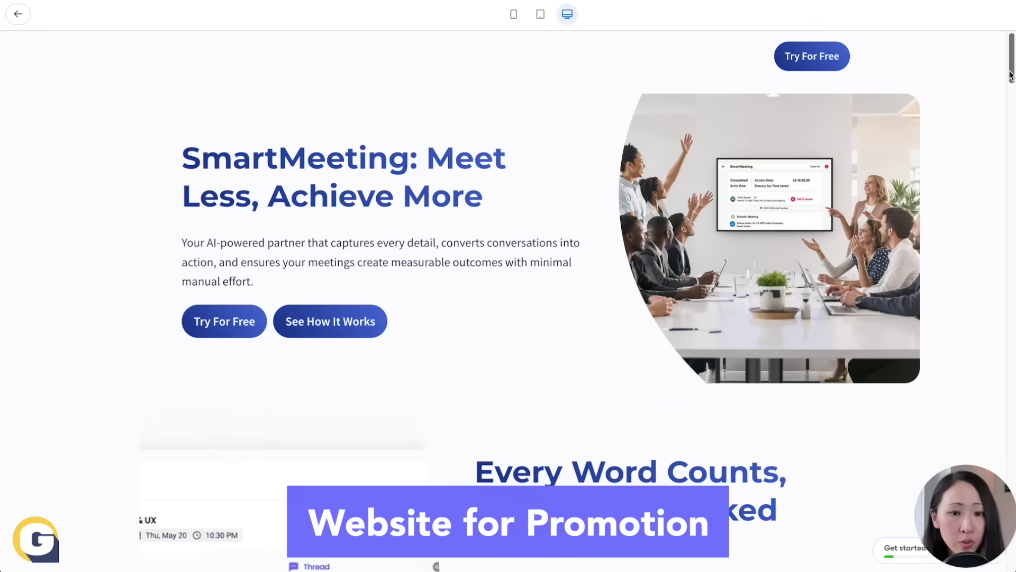
{"action": "scroll", "coordinate": [1011, 76], "scroll_direction": "down", "scroll_amount": 20}
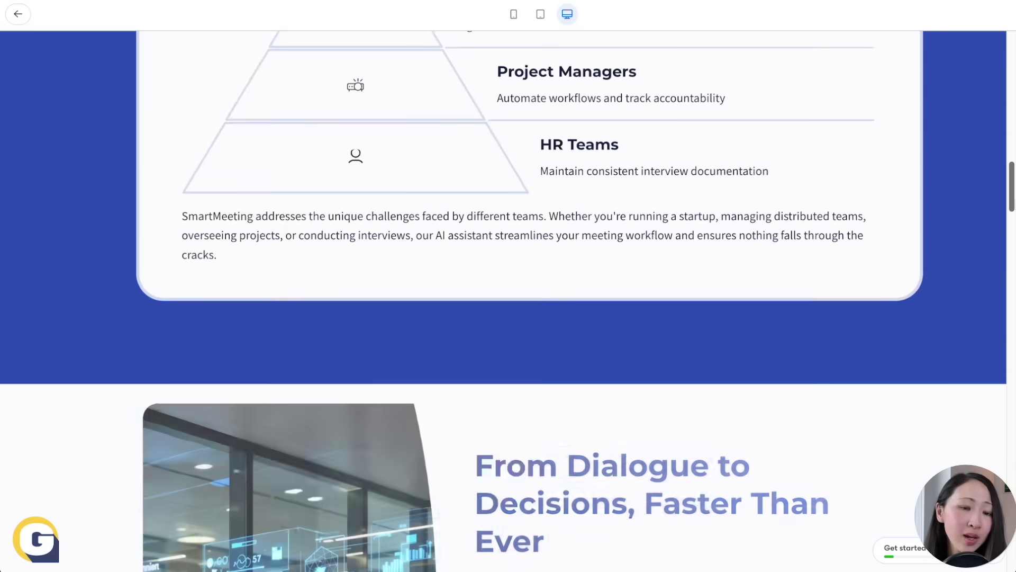